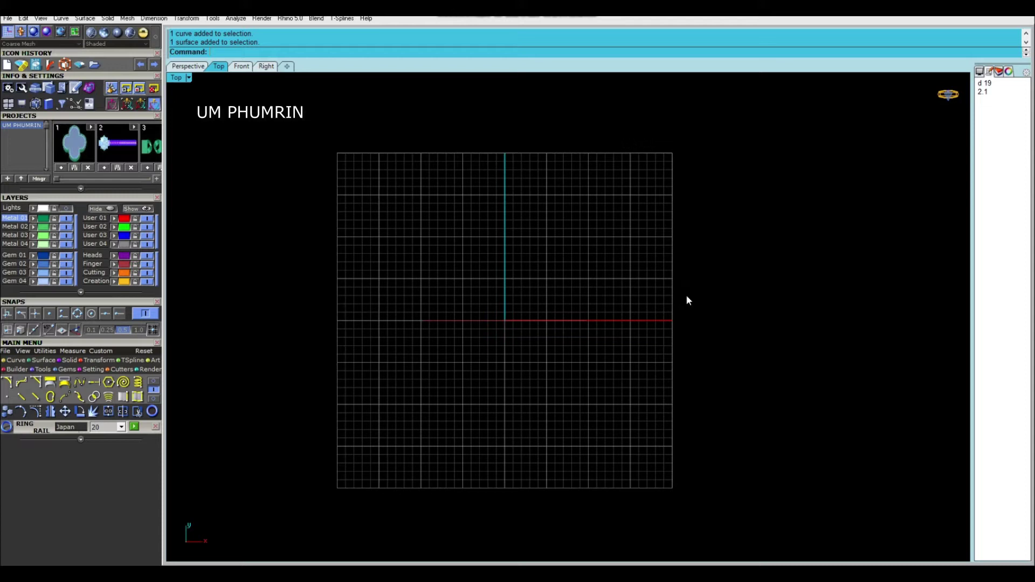
Place a 2.2 mm (.040 ct) round diamond at the Top-view origin using Gem Loader
{"action": "scroll", "coordinate": [509, 316], "scroll_direction": "up", "scroll_amount": 1}
{"action": "left_click", "coordinate": [64, 371]}
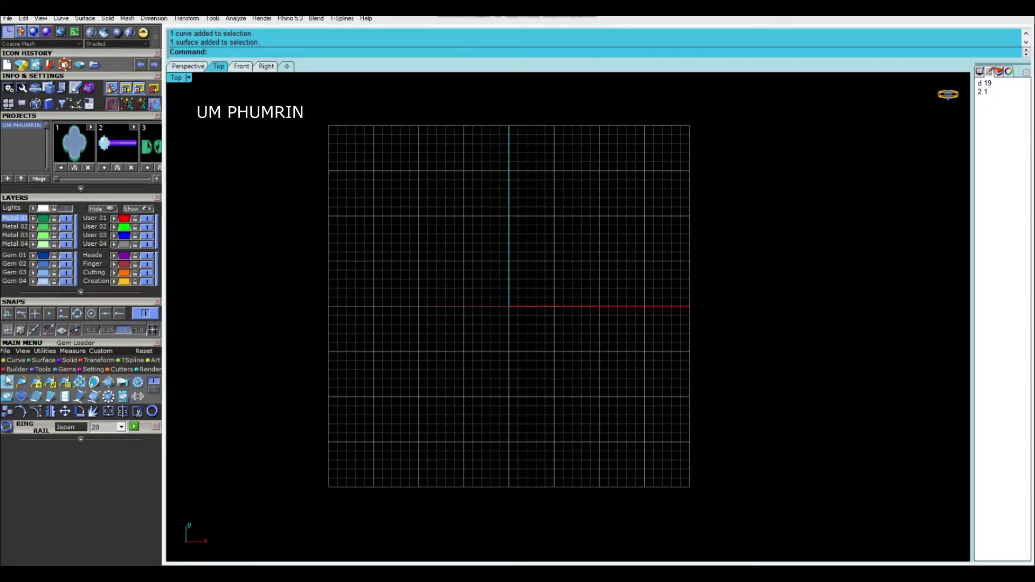
{"action": "left_click", "coordinate": [6, 384]}
{"action": "mouse_move", "coordinate": [123, 435]}
{"action": "left_mouse_down"}
{"action": "mouse_move", "coordinate": [160, 246]}
{"action": "mouse_move", "coordinate": [124, 230]}
{"action": "left_mouse_up"}
{"action": "scroll", "coordinate": [125, 236], "scroll_direction": "down", "scroll_amount": 1}
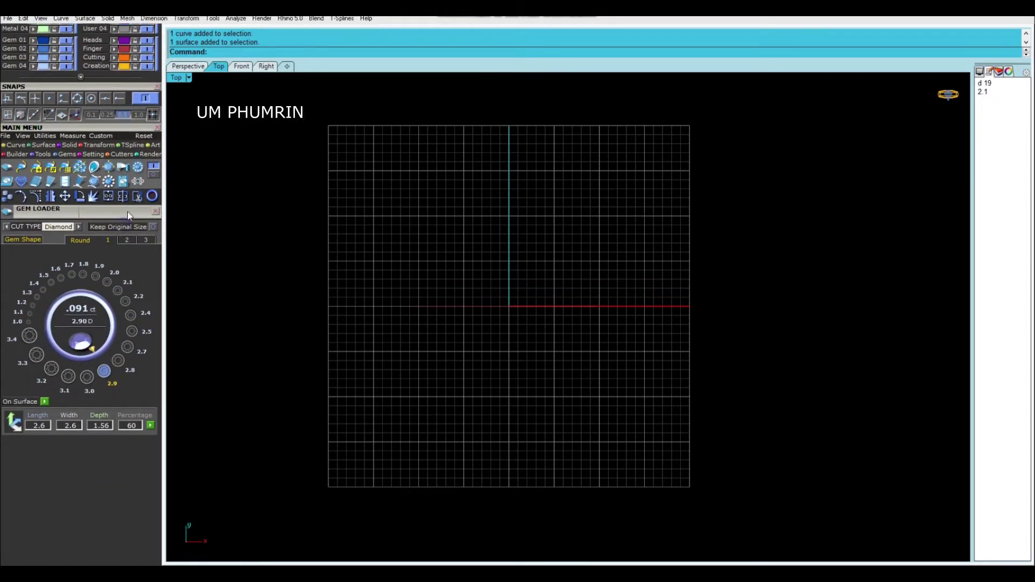
{"action": "left_click", "coordinate": [125, 301]}
{"action": "scroll", "coordinate": [533, 294], "scroll_direction": "up", "scroll_amount": 3}
{"action": "left_click_drag", "start_coordinate": [428, 274], "coordinate": [536, 352]}
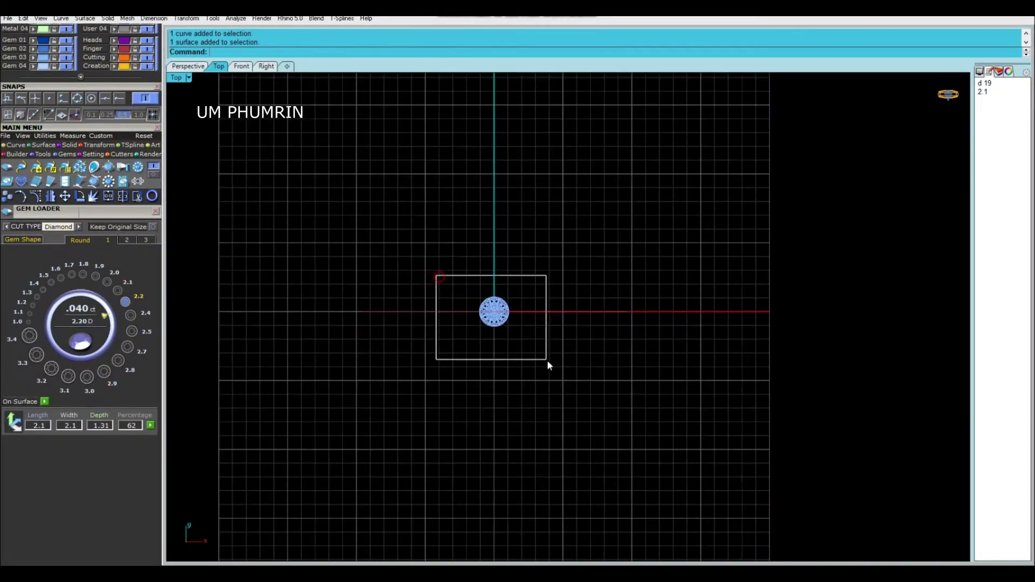
{"action": "left_click", "coordinate": [16, 147]}
{"action": "left_click", "coordinate": [108, 167]}
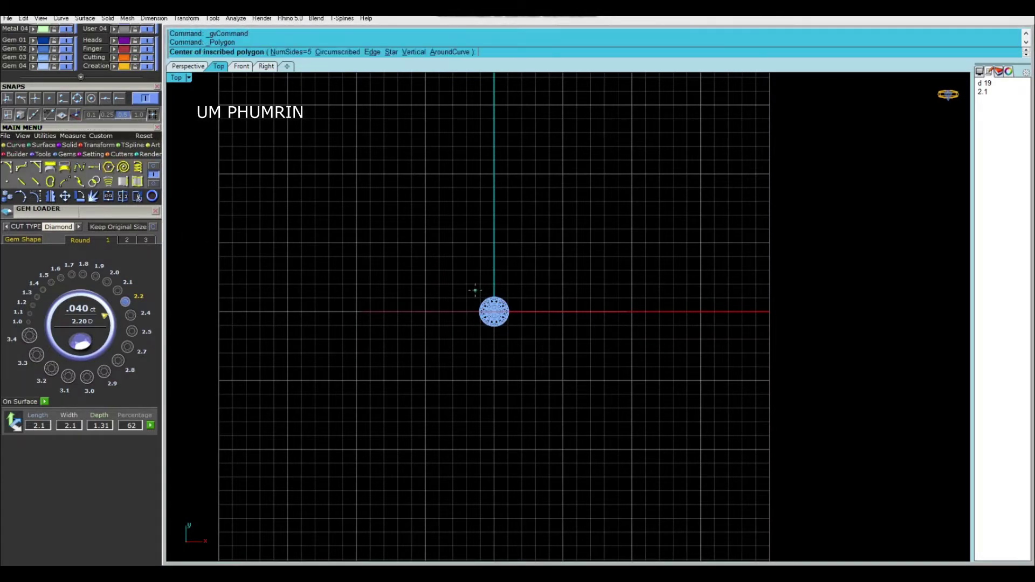
Draw a six-sided polygon centred at 0 around the diamond, one corner on the x-axis
{"action": "type", "text": "0"}
{"action": "key", "text": "Return"}
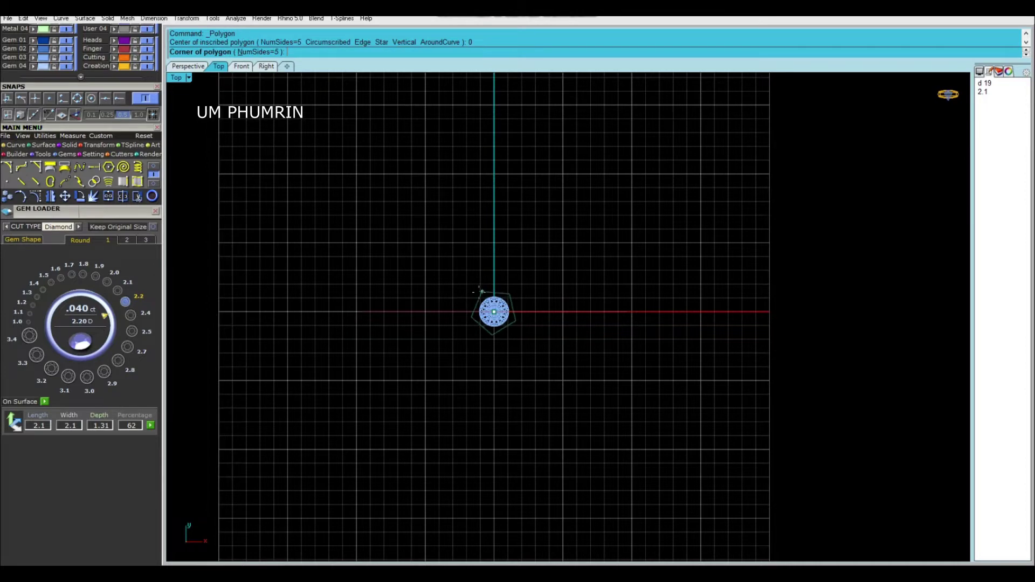
{"action": "scroll", "coordinate": [475, 290], "scroll_direction": "up", "scroll_amount": 1}
{"action": "left_click", "coordinate": [257, 53]}
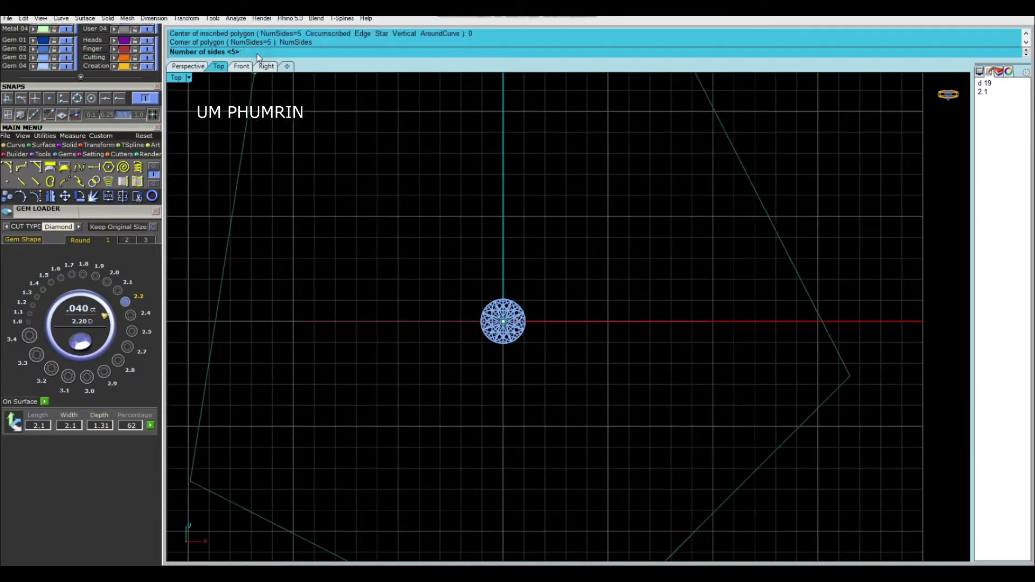
{"action": "type", "text": "6"}
{"action": "key", "text": "Return"}
{"action": "scroll", "coordinate": [568, 320], "scroll_direction": "up", "scroll_amount": 1}
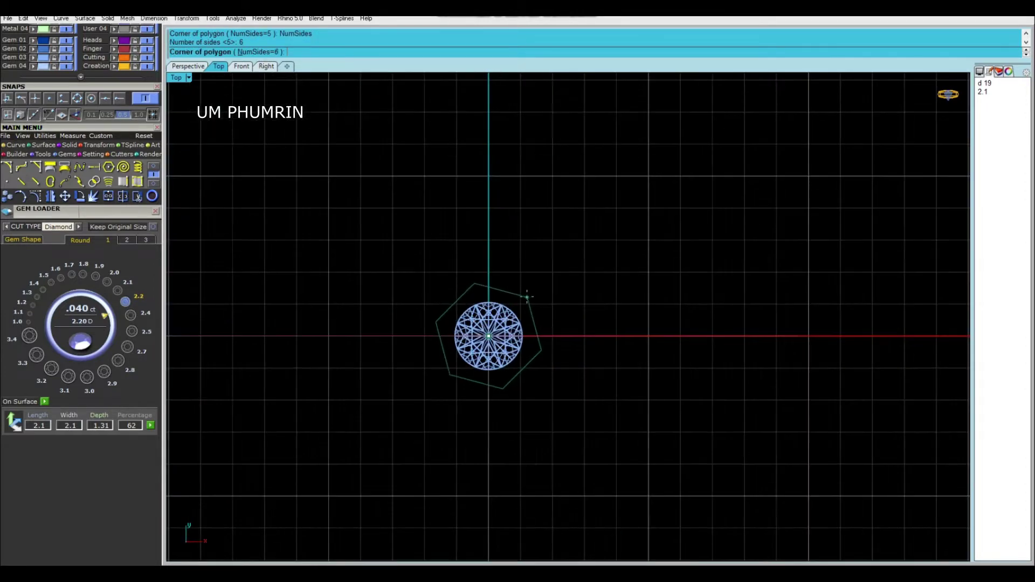
{"action": "scroll", "coordinate": [567, 320], "scroll_direction": "up", "scroll_amount": 1}
{"action": "scroll", "coordinate": [542, 356], "scroll_direction": "up", "scroll_amount": 1}
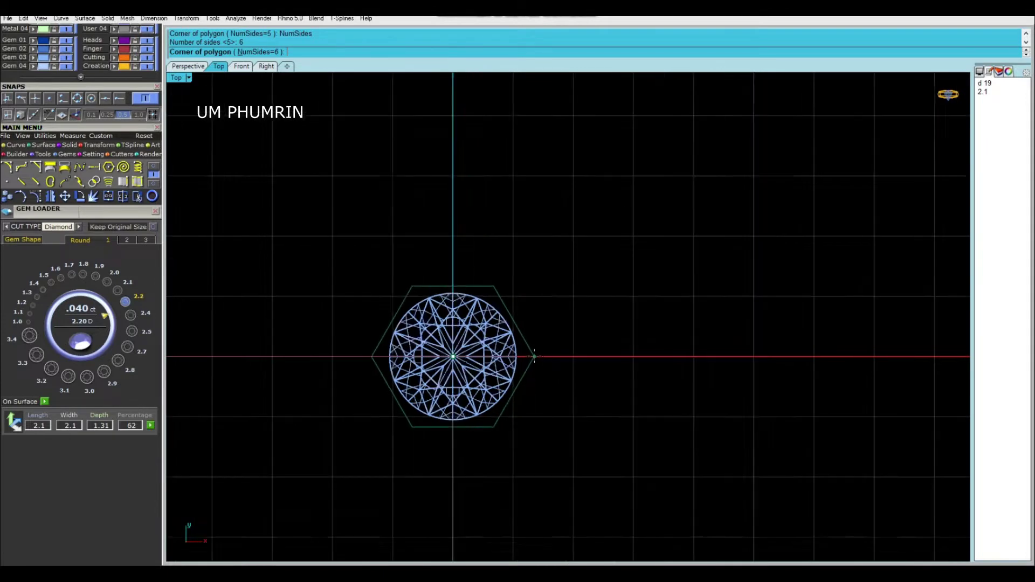
{"action": "scroll", "coordinate": [542, 356], "scroll_direction": "up", "scroll_amount": 1}
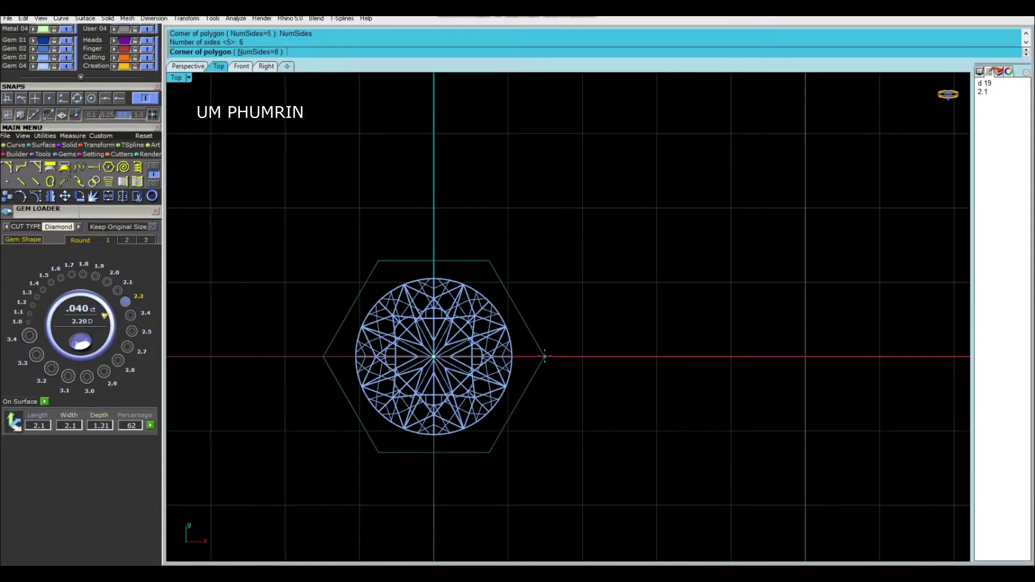
{"action": "left_click", "coordinate": [546, 356]}
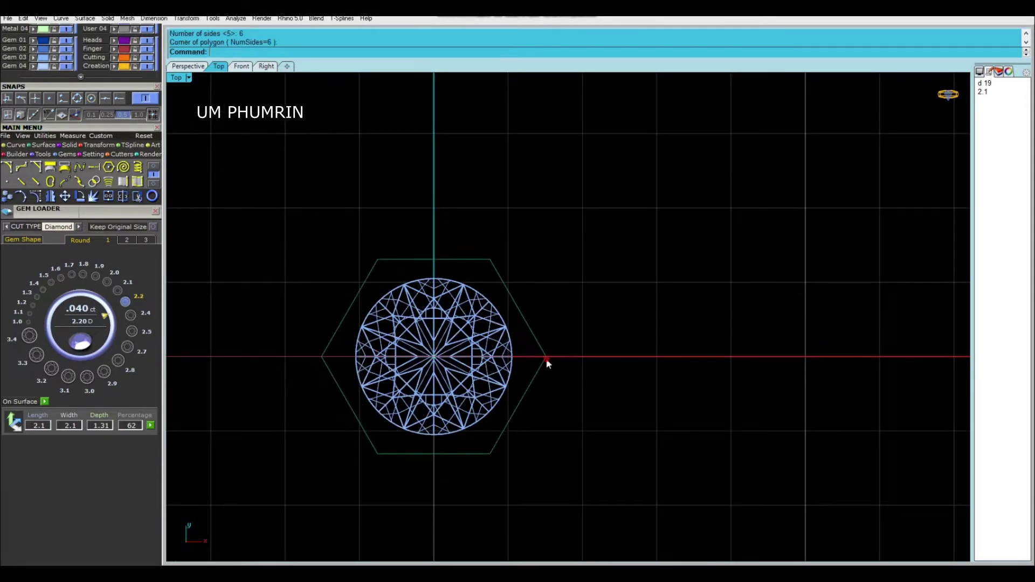
{"action": "scroll", "coordinate": [585, 370], "scroll_direction": "down", "scroll_amount": 2}
{"action": "left_click", "coordinate": [480, 370]}
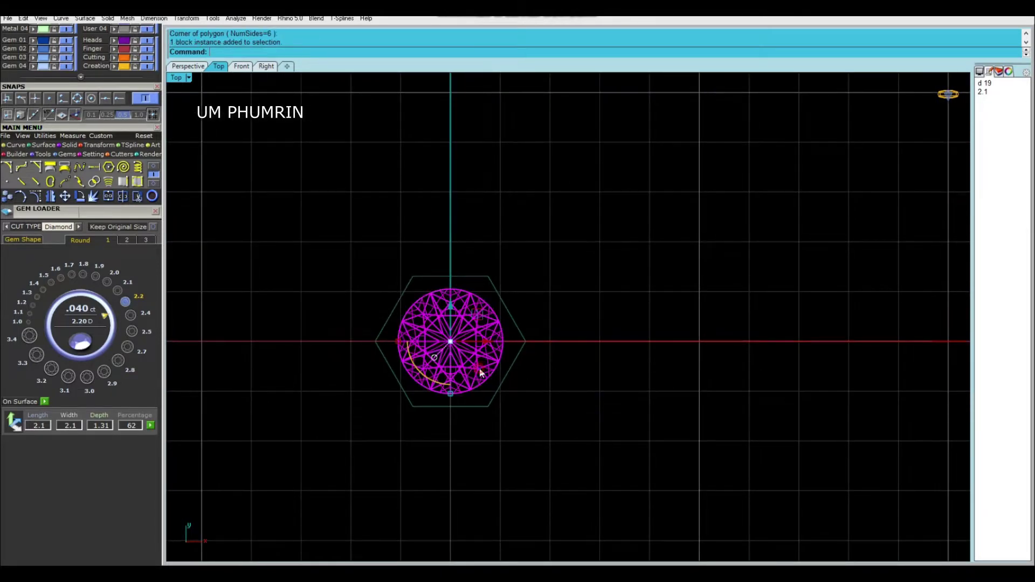
{"action": "type", "text": "Aa"}
Start Head Builder on the diamond with RailsCount 0 and head X angle 0°
{"action": "middle_click", "coordinate": [478, 371]}
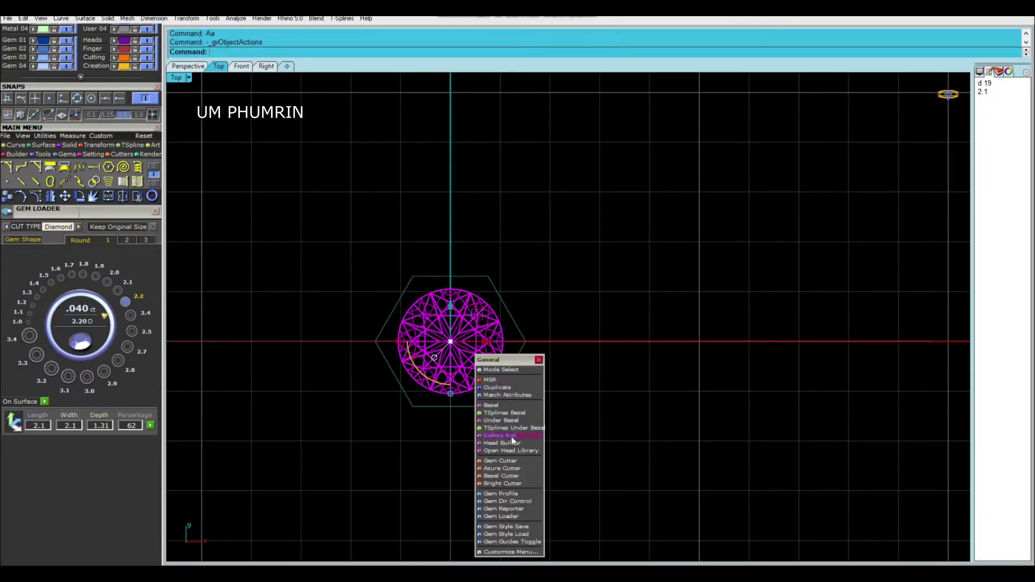
{"action": "left_click", "coordinate": [512, 442]}
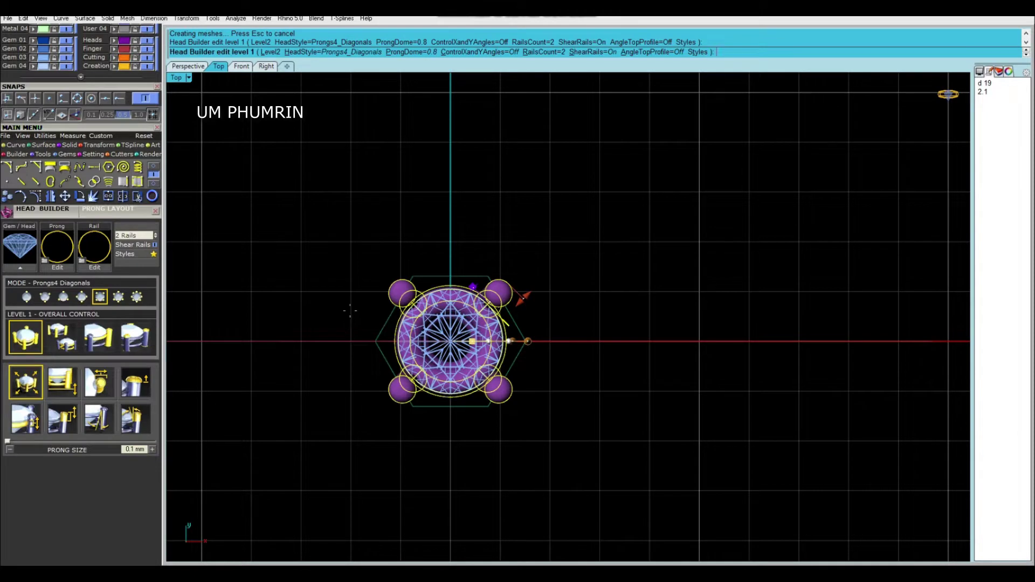
{"action": "left_click", "coordinate": [551, 52]}
{"action": "key", "text": "Return"}
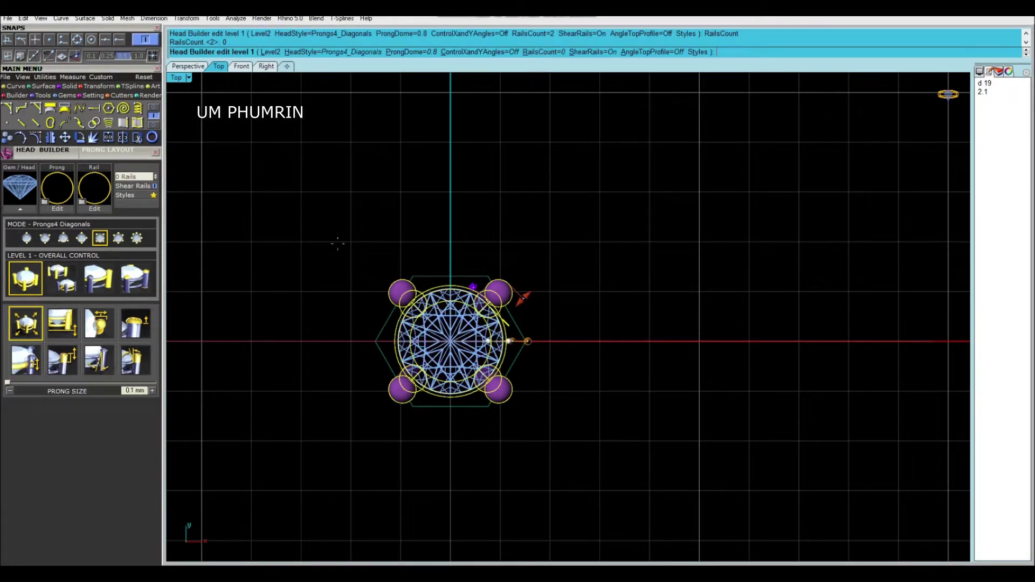
{"action": "left_click", "coordinate": [99, 361]}
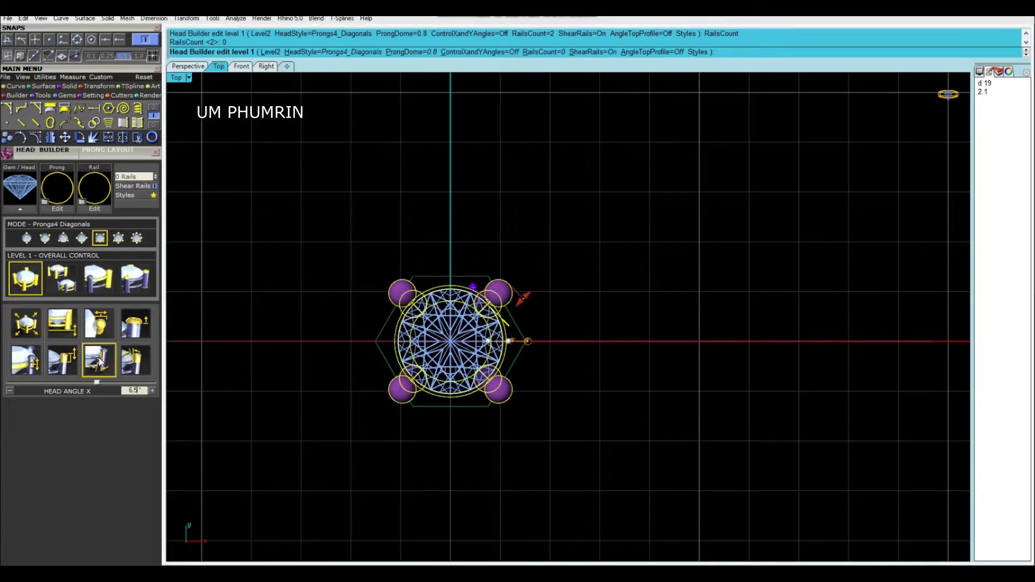
{"action": "left_click_drag", "start_coordinate": [97, 381], "coordinate": [81, 382]}
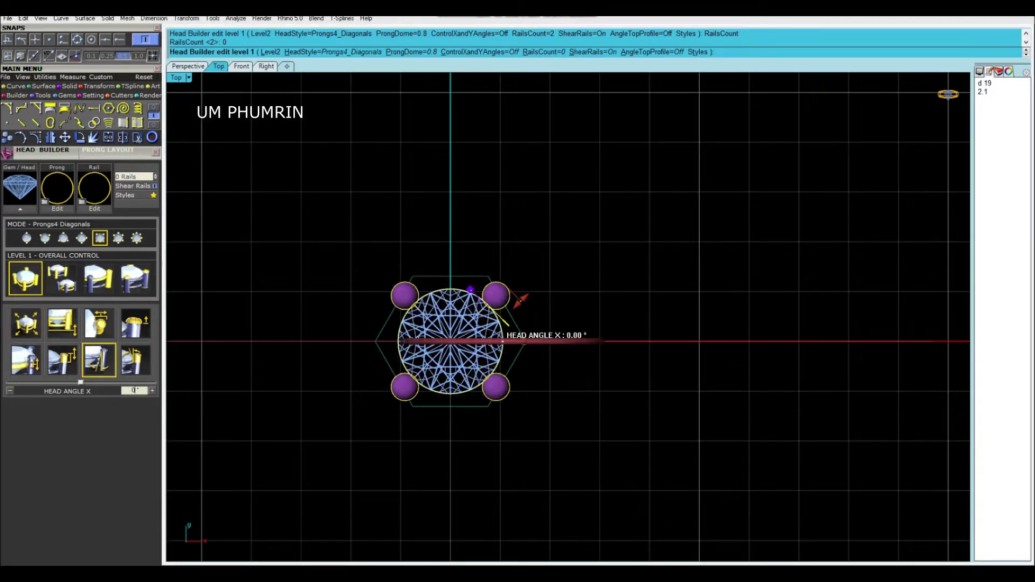
{"action": "left_click", "coordinate": [33, 325]}
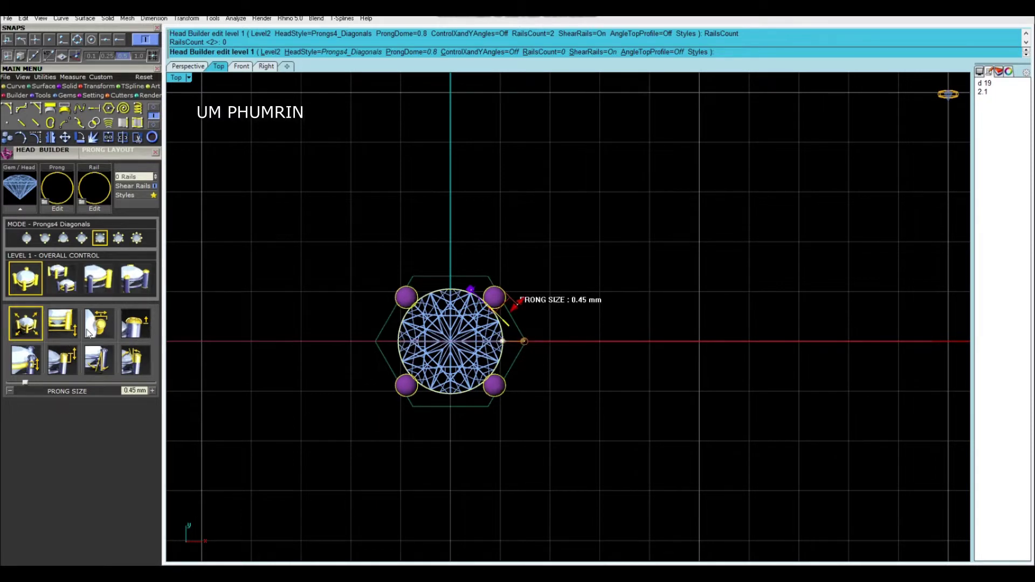
In Front view, set head drop to -0.59 mm and prong tops 0.44 mm above girdle
{"action": "scroll", "coordinate": [519, 282], "scroll_direction": "up", "scroll_amount": 1}
{"action": "left_click", "coordinate": [241, 66]}
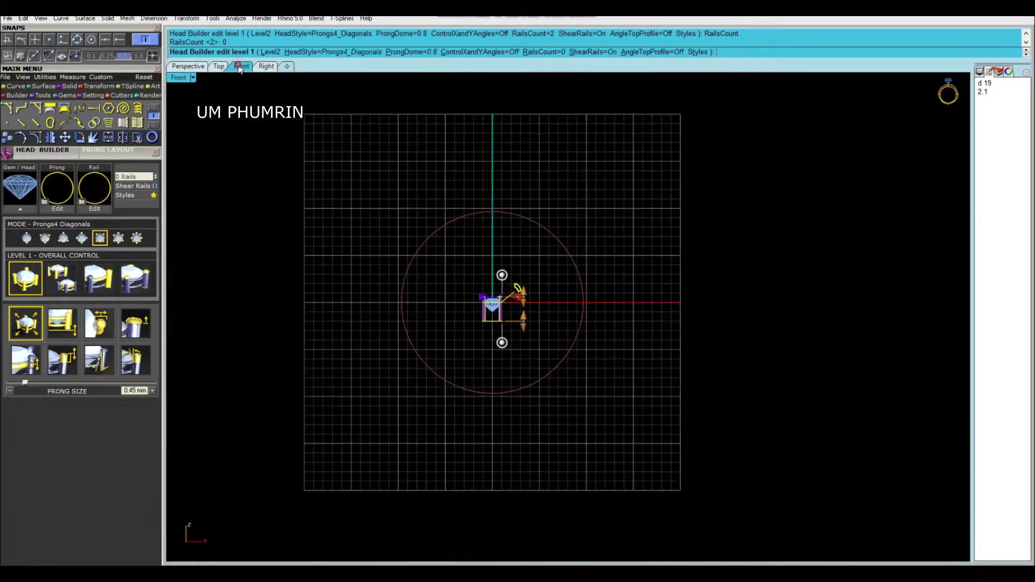
{"action": "scroll", "coordinate": [522, 315], "scroll_direction": "up", "scroll_amount": 3}
{"action": "left_click_drag", "start_coordinate": [490, 308], "coordinate": [492, 240]}
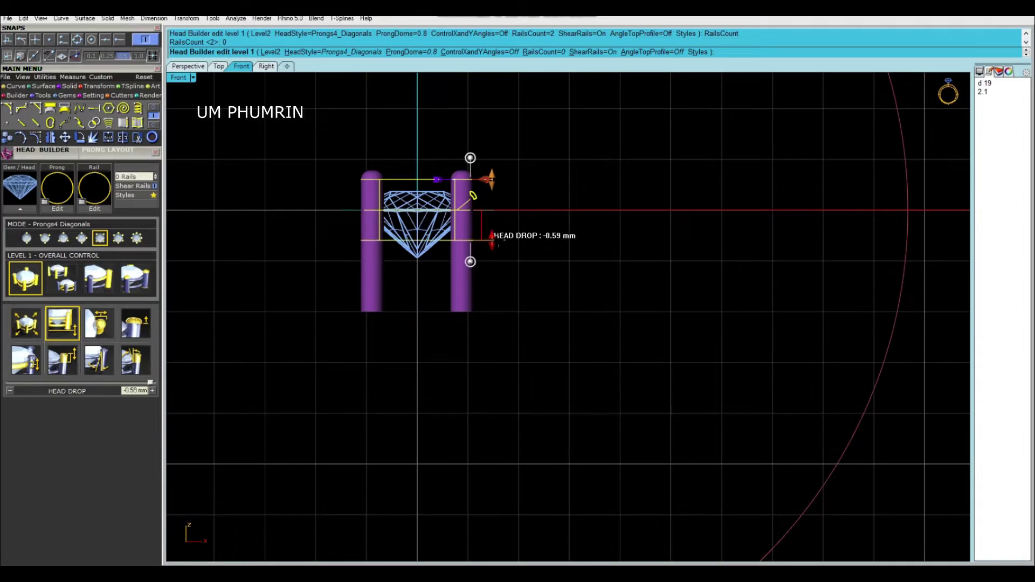
{"action": "scroll", "coordinate": [492, 193], "scroll_direction": "up", "scroll_amount": 2}
{"action": "left_click_drag", "start_coordinate": [467, 167], "coordinate": [470, 182]}
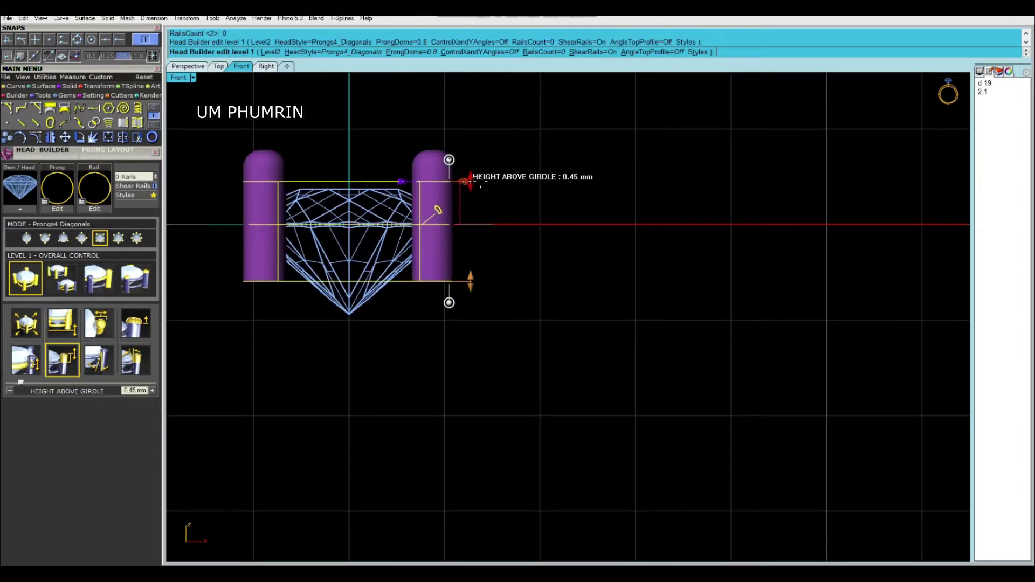
{"action": "key", "text": "ctrl+shift+Tab"}
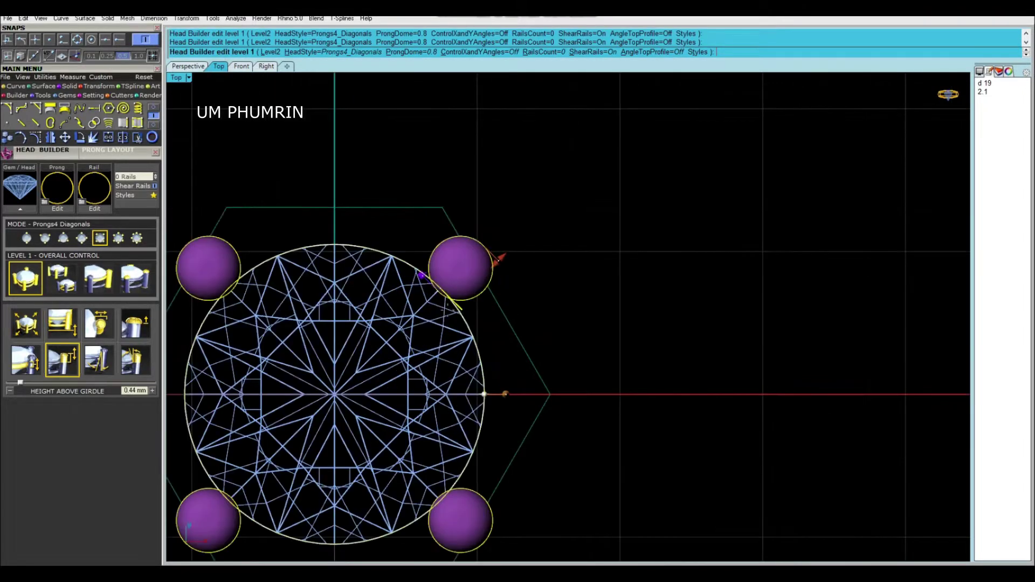
{"action": "left_click", "coordinate": [135, 278]}
Tilt the prongs, including the upper-right one, in toward the diamond
{"action": "left_click_drag", "start_coordinate": [453, 272], "coordinate": [417, 244]}
{"action": "scroll", "coordinate": [529, 288], "scroll_direction": "down", "scroll_amount": 2}
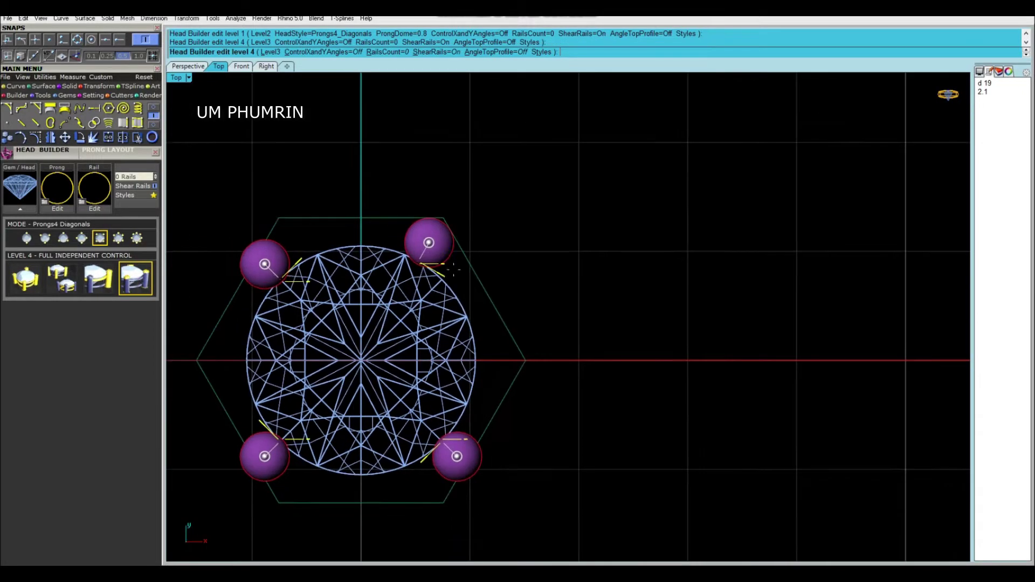
{"action": "scroll", "coordinate": [523, 287], "scroll_direction": "down", "scroll_amount": 1}
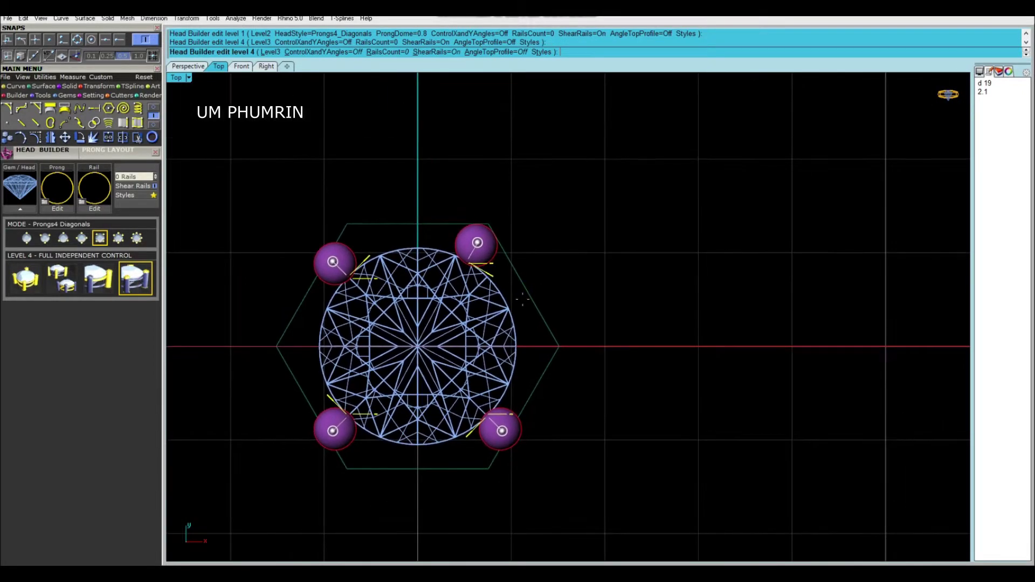
{"action": "scroll", "coordinate": [520, 296], "scroll_direction": "up", "scroll_amount": 3}
{"action": "scroll", "coordinate": [502, 295], "scroll_direction": "up", "scroll_amount": 3}
{"action": "scroll", "coordinate": [474, 293], "scroll_direction": "up", "scroll_amount": 1}
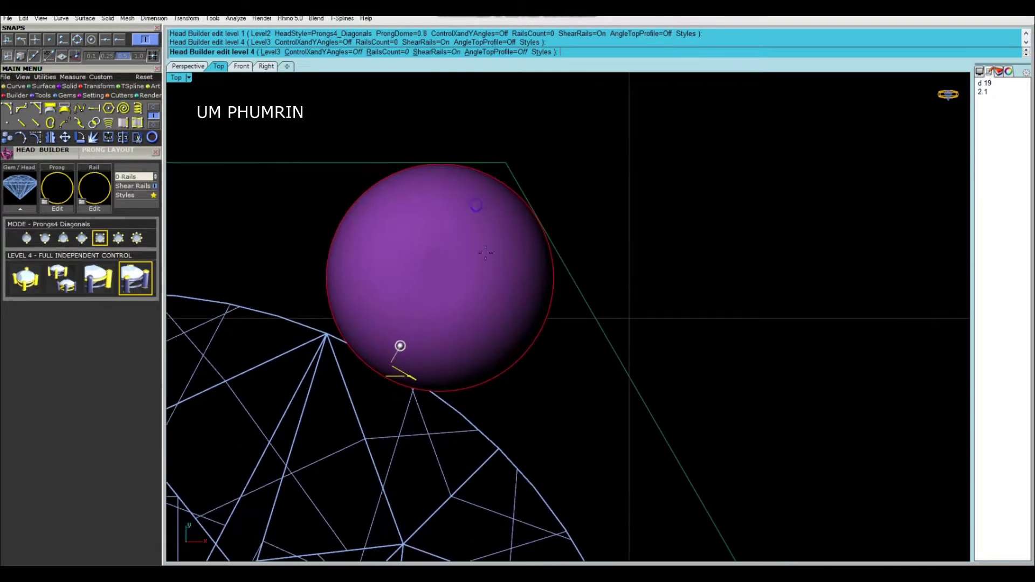
{"action": "scroll", "coordinate": [460, 293], "scroll_direction": "up", "scroll_amount": 3}
{"action": "left_click_drag", "start_coordinate": [359, 401], "coordinate": [344, 428]}
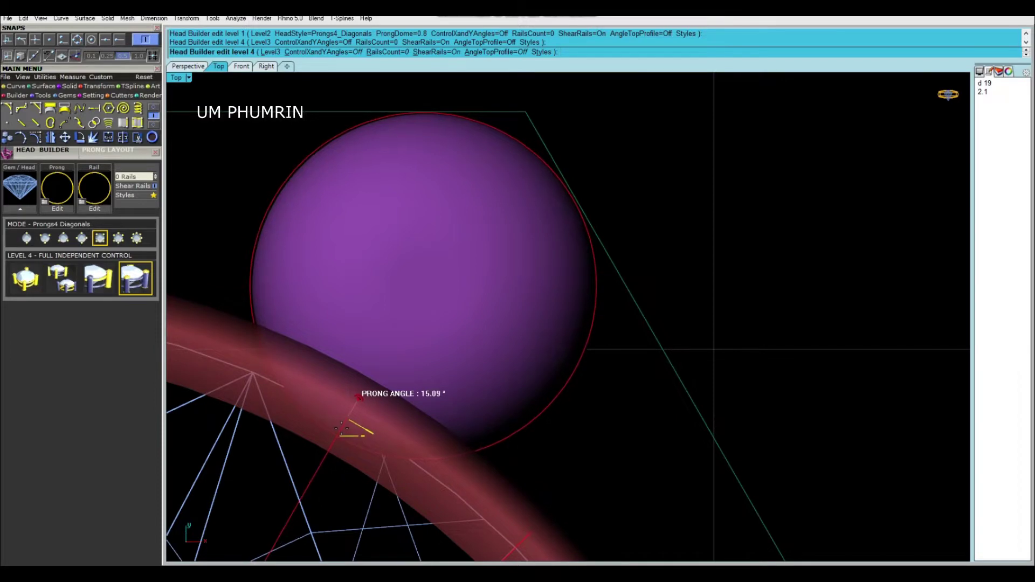
{"action": "left_click_drag", "start_coordinate": [344, 429], "coordinate": [345, 428]}
Set prong size to 0.43 mm and finish the four-prong head
{"action": "scroll", "coordinate": [406, 396], "scroll_direction": "down", "scroll_amount": 4}
{"action": "scroll", "coordinate": [609, 268], "scroll_direction": "down", "scroll_amount": 4}
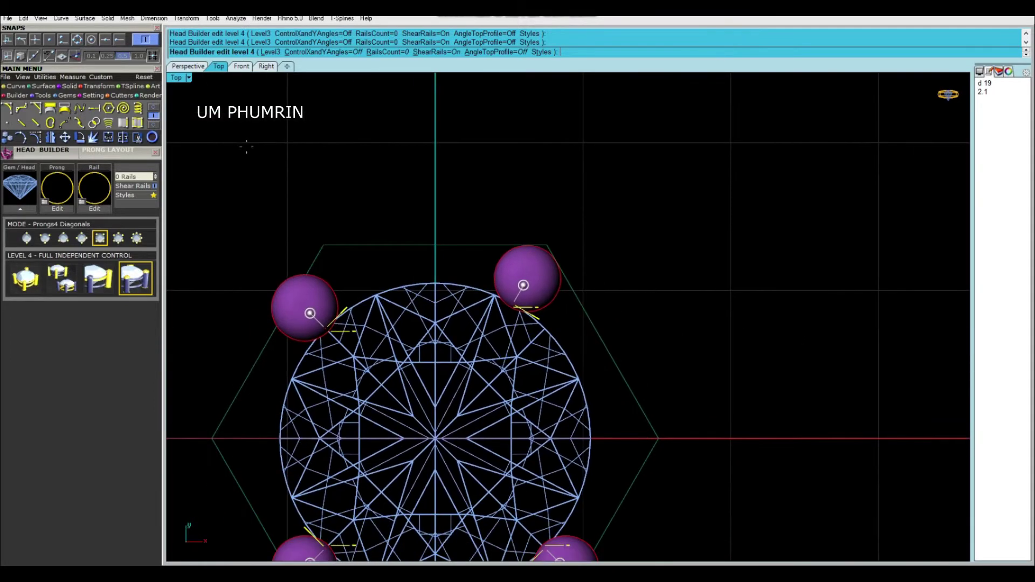
{"action": "left_click", "coordinate": [25, 290]}
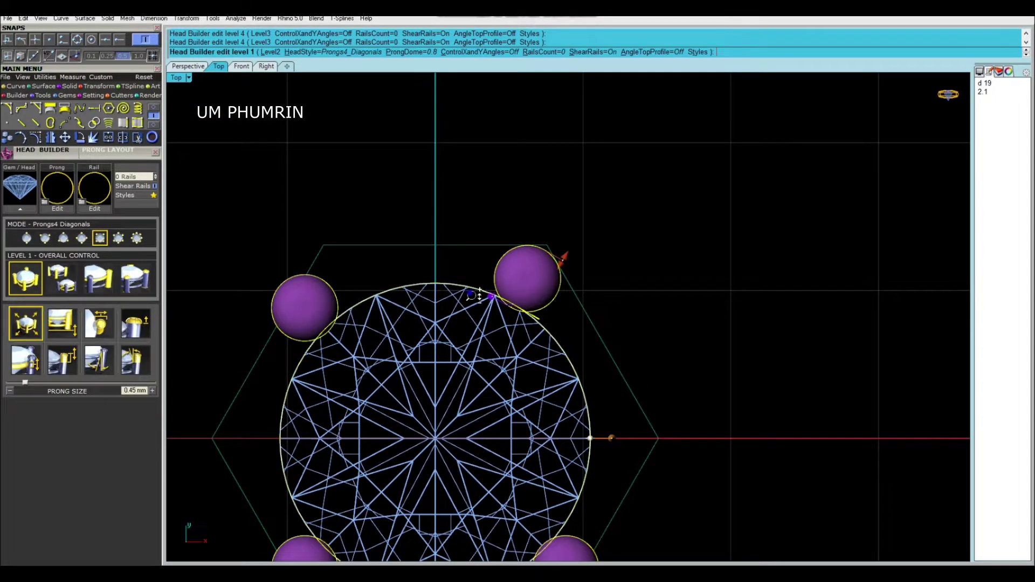
{"action": "scroll", "coordinate": [471, 293], "scroll_direction": "down", "scroll_amount": 2}
{"action": "scroll", "coordinate": [25, 333], "scroll_direction": "down", "scroll_amount": 2}
{"action": "key", "text": "Return"}
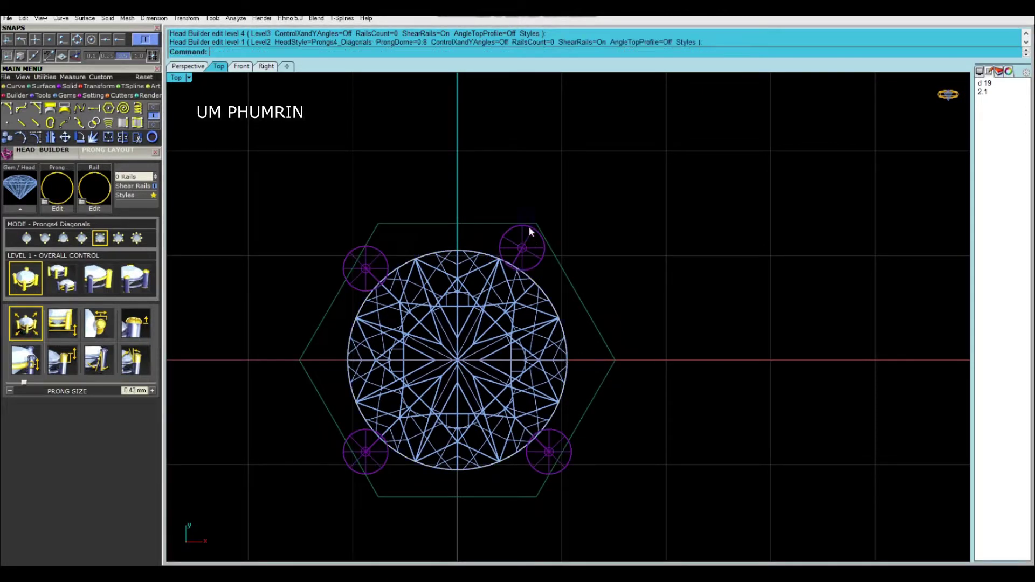
{"action": "type", "text": "Gg"}
{"action": "left_click", "coordinate": [526, 248], "text": "ctrl"}
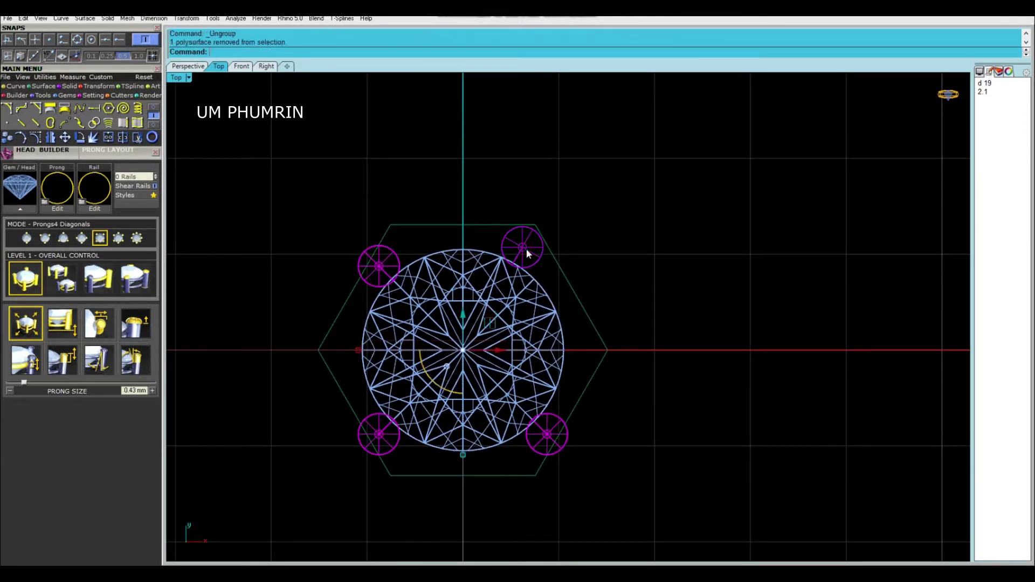
{"action": "type", "text": "De"}
Delete the extra prongs and polar-array the remaining prong 6 times around the stone
{"action": "key", "text": "Delete"}
{"action": "left_click", "coordinate": [527, 248]}
{"action": "type", "text": "6"}
{"action": "key", "text": "Return"}
{"action": "key", "text": "Return"}
{"action": "right_click", "coordinate": [714, 258]}
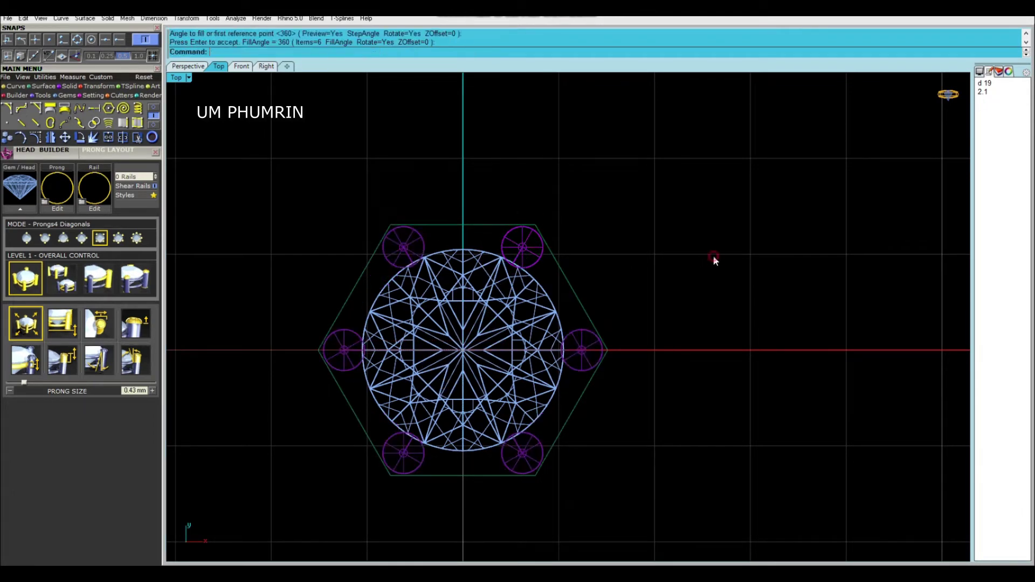
Zoom to the six prongs in Perspective, orbit to inspect them, then return to Top view
{"action": "left_click", "coordinate": [188, 66]}
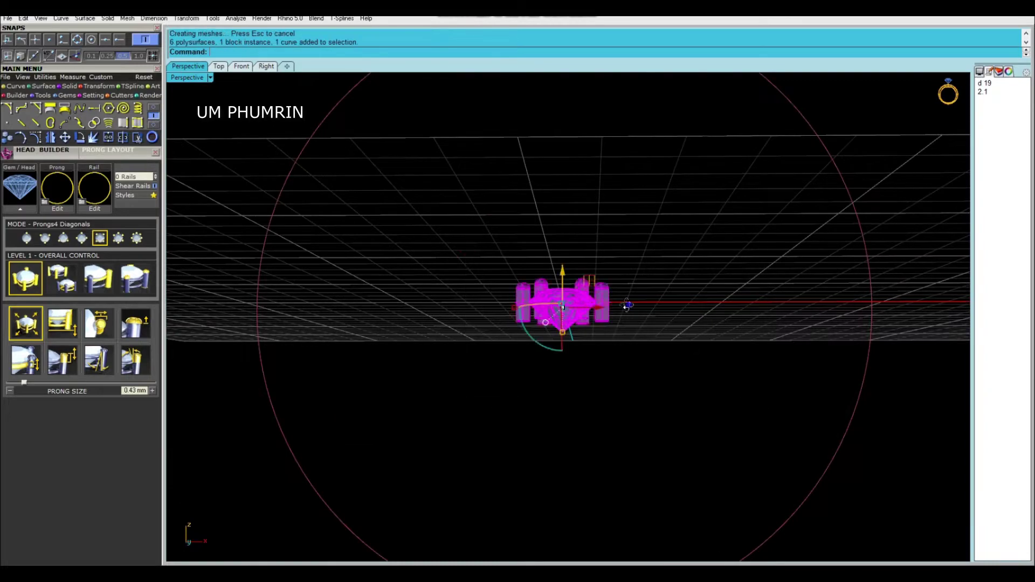
{"action": "type", "text": "zs"}
{"action": "key", "text": "Return"}
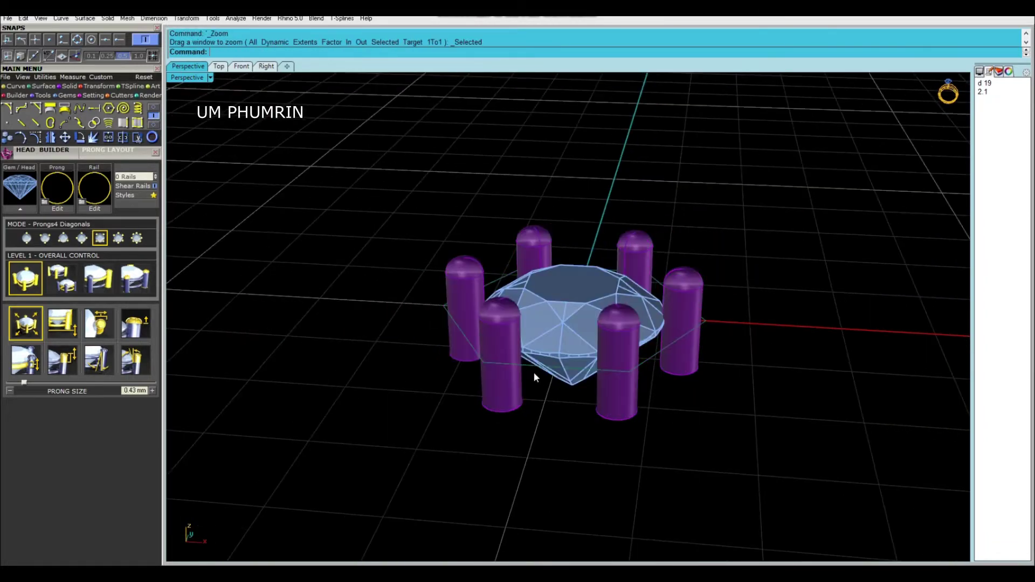
{"action": "left_click", "coordinate": [535, 374]}
{"action": "scroll", "coordinate": [536, 374], "scroll_direction": "down", "scroll_amount": 2}
{"action": "mouse_move", "coordinate": [536, 374]}
{"action": "right_mouse_down"}
{"action": "mouse_move", "coordinate": [640, 410]}
{"action": "mouse_move", "coordinate": [687, 360]}
{"action": "mouse_move", "coordinate": [607, 329]}
{"action": "mouse_move", "coordinate": [496, 262]}
{"action": "mouse_move", "coordinate": [515, 305]}
{"action": "right_mouse_up"}
{"action": "key", "text": "ctrl+F1"}
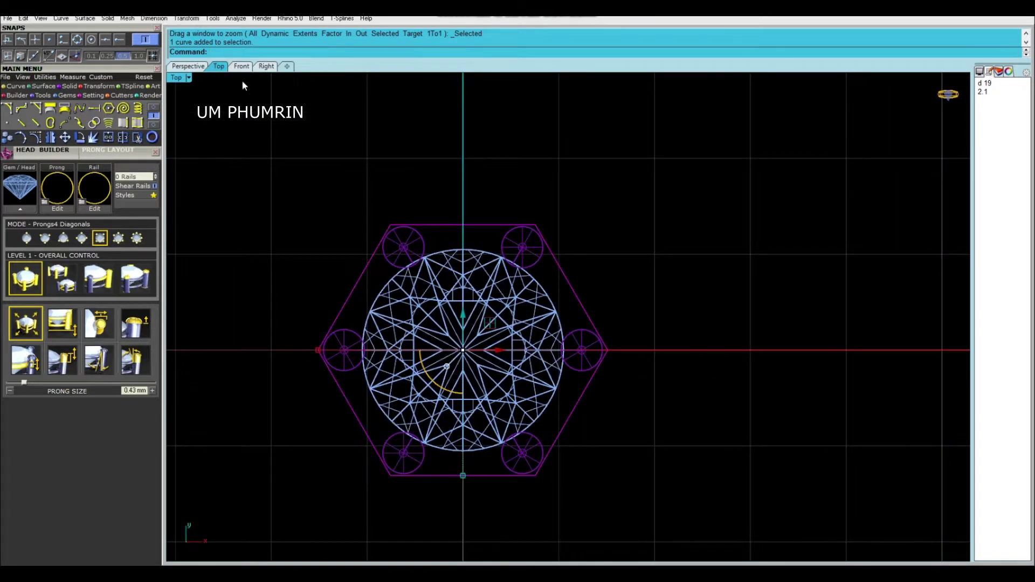
Window-select and delete the extra arrayed prongs, keeping the right-hand one
{"action": "key", "text": "ctrl+F2"}
{"action": "left_click", "coordinate": [222, 68]}
{"action": "scroll", "coordinate": [565, 341], "scroll_direction": "up", "scroll_amount": 5}
{"action": "scroll", "coordinate": [570, 342], "scroll_direction": "down", "scroll_amount": 3}
{"action": "scroll", "coordinate": [568, 325], "scroll_direction": "up", "scroll_amount": 1}
{"action": "scroll", "coordinate": [570, 326], "scroll_direction": "down", "scroll_amount": 4}
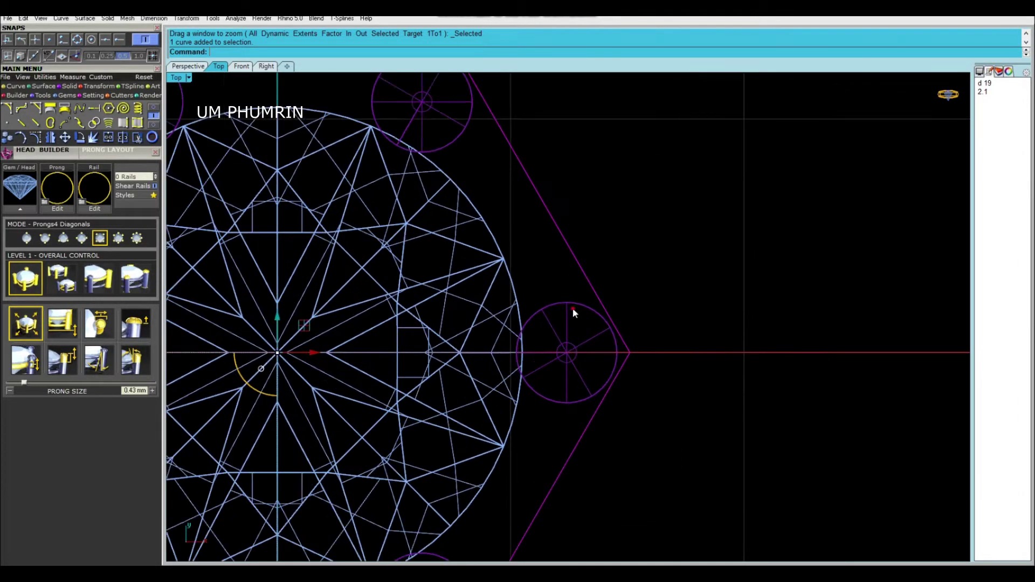
{"action": "left_click_drag", "start_coordinate": [248, 132], "coordinate": [493, 279]}
{"action": "left_click_drag", "start_coordinate": [264, 254], "coordinate": [425, 498]}
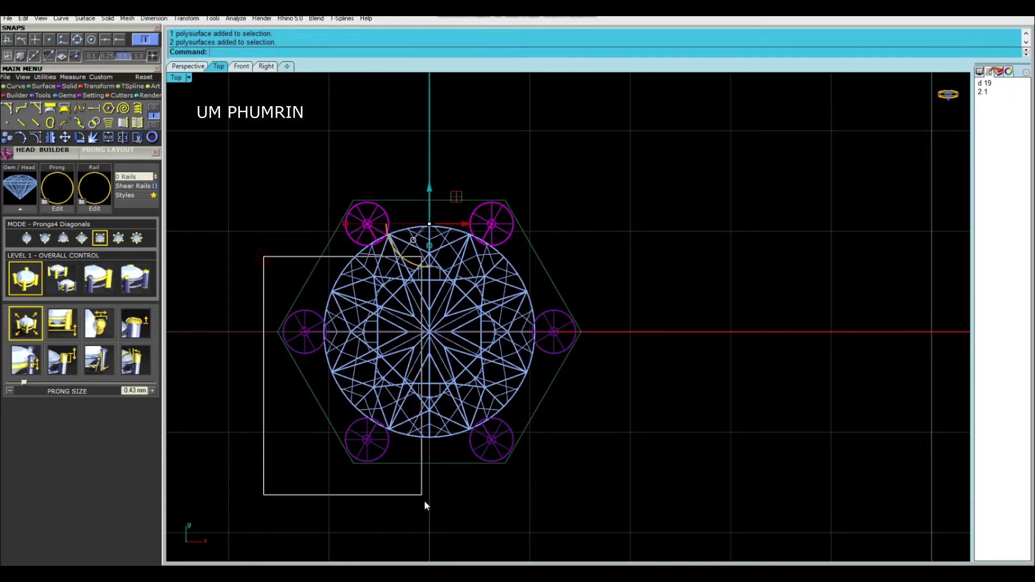
{"action": "scroll", "coordinate": [482, 436], "scroll_direction": "up", "scroll_amount": 3}
{"action": "type", "text": "d"}
{"action": "key", "text": "Return"}
Zoom in on the right-hand prong and edit it with the Gem Positioner
{"action": "scroll", "coordinate": [587, 307], "scroll_direction": "up", "scroll_amount": 2}
{"action": "scroll", "coordinate": [593, 270], "scroll_direction": "up", "scroll_amount": 2}
{"action": "scroll", "coordinate": [587, 309], "scroll_direction": "up", "scroll_amount": 2}
{"action": "scroll", "coordinate": [526, 315], "scroll_direction": "up", "scroll_amount": 2}
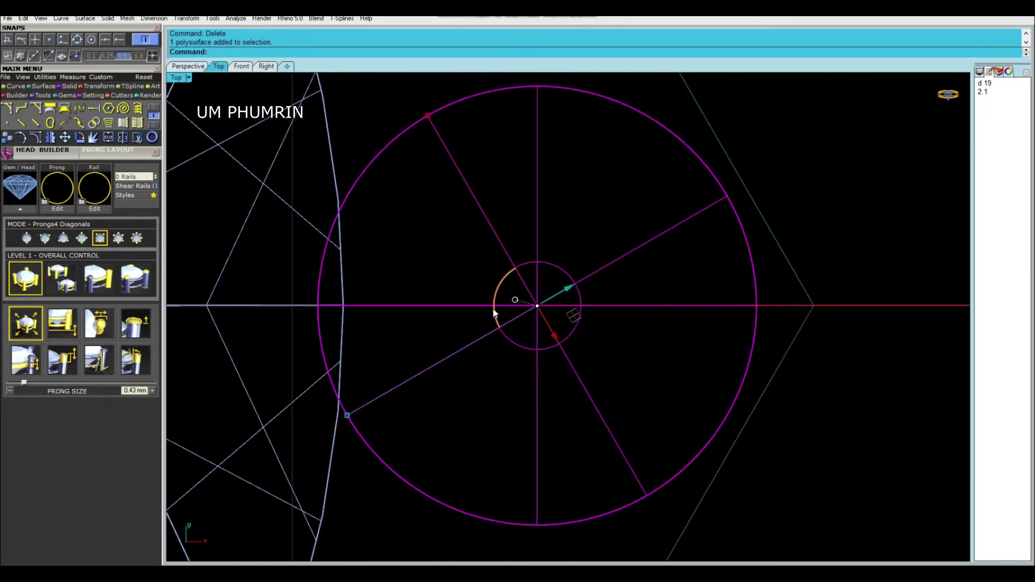
{"action": "scroll", "coordinate": [558, 286], "scroll_direction": "up", "scroll_amount": 2}
{"action": "scroll", "coordinate": [571, 343], "scroll_direction": "down", "scroll_amount": 4}
{"action": "scroll", "coordinate": [546, 331], "scroll_direction": "up", "scroll_amount": 1}
{"action": "double_click", "coordinate": [546, 331]}
{"action": "right_click", "coordinate": [547, 332]}
Rotate the right-hand prong with the gumball and hide its isocurves in Properties
{"action": "left_click", "coordinate": [561, 338]}
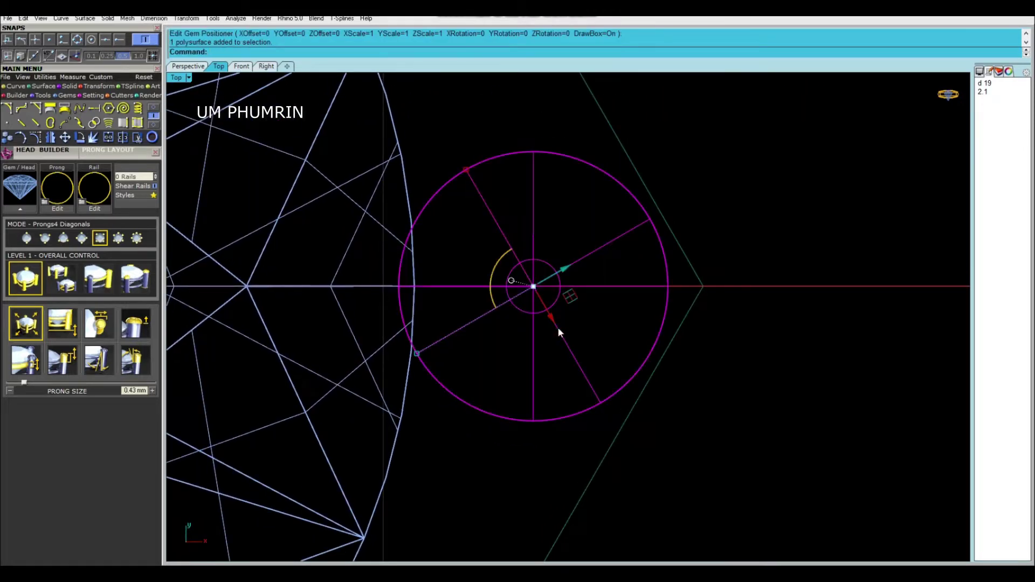
{"action": "scroll", "coordinate": [525, 269], "scroll_direction": "up", "scroll_amount": 2}
{"action": "left_click_drag", "start_coordinate": [508, 266], "coordinate": [518, 264]}
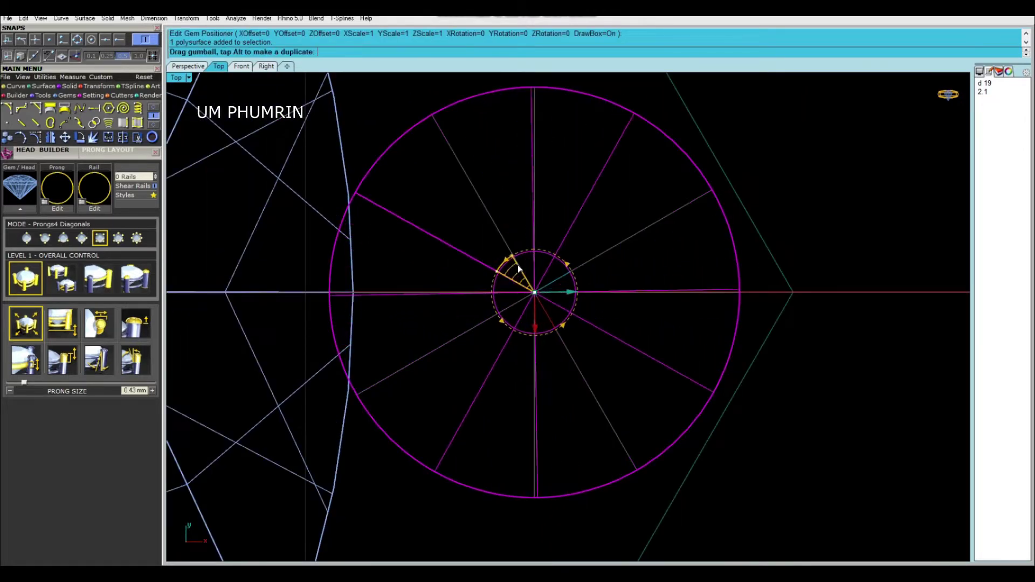
{"action": "left_click", "coordinate": [556, 367]}
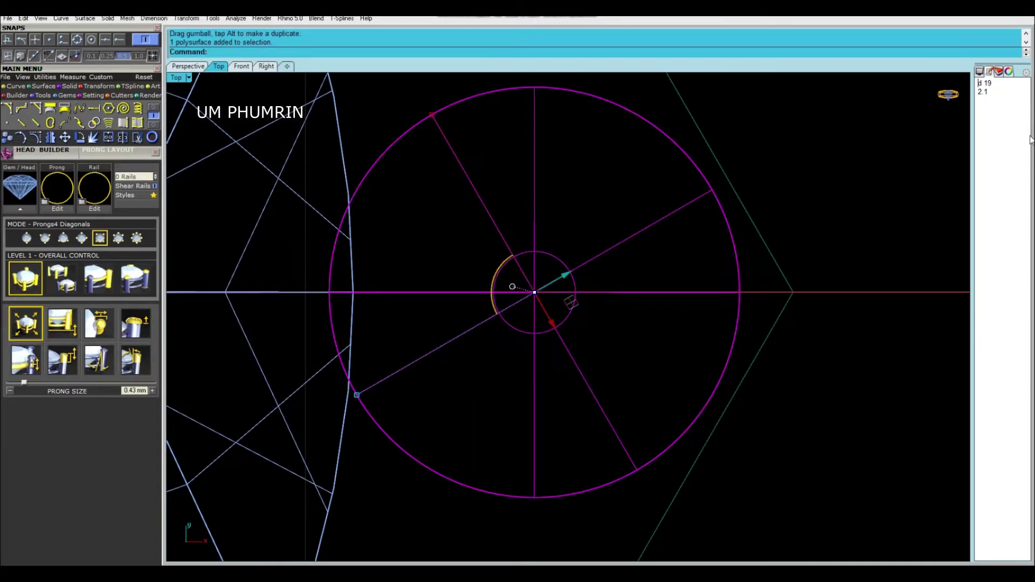
{"action": "left_click", "coordinate": [1009, 74]}
{"action": "left_click", "coordinate": [1008, 287]}
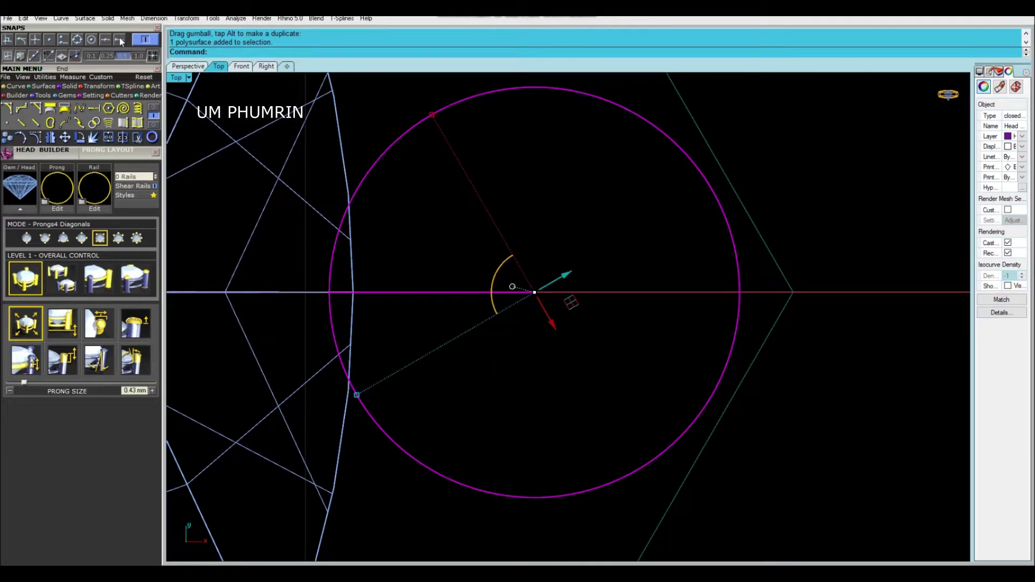
{"action": "double_click", "coordinate": [531, 295]}
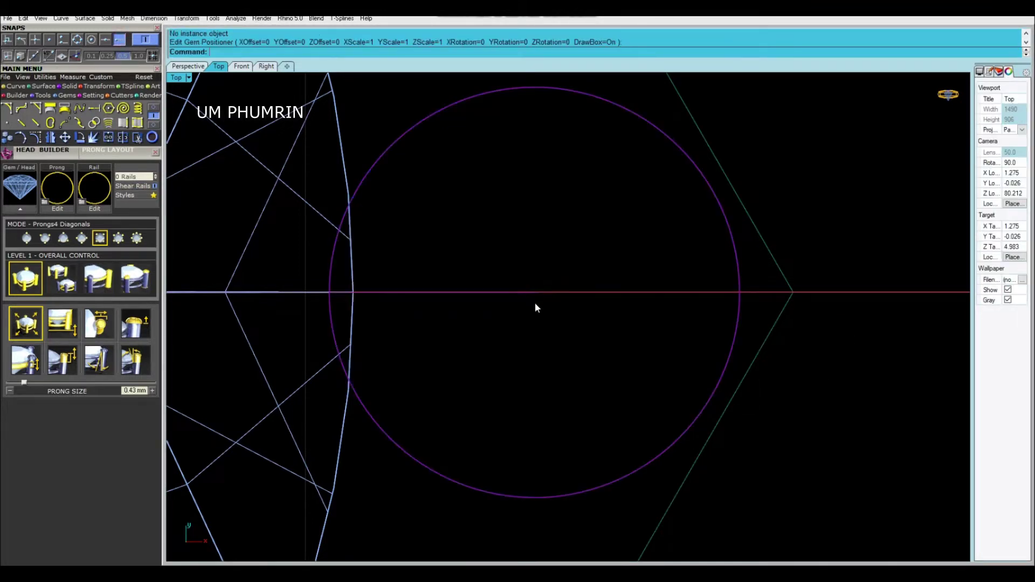
{"action": "left_click", "coordinate": [695, 422]}
Rotate the prong about its centre by two reference points, align gumball to object, nudge right
{"action": "type", "text": "r"}
{"action": "key", "text": "Return"}
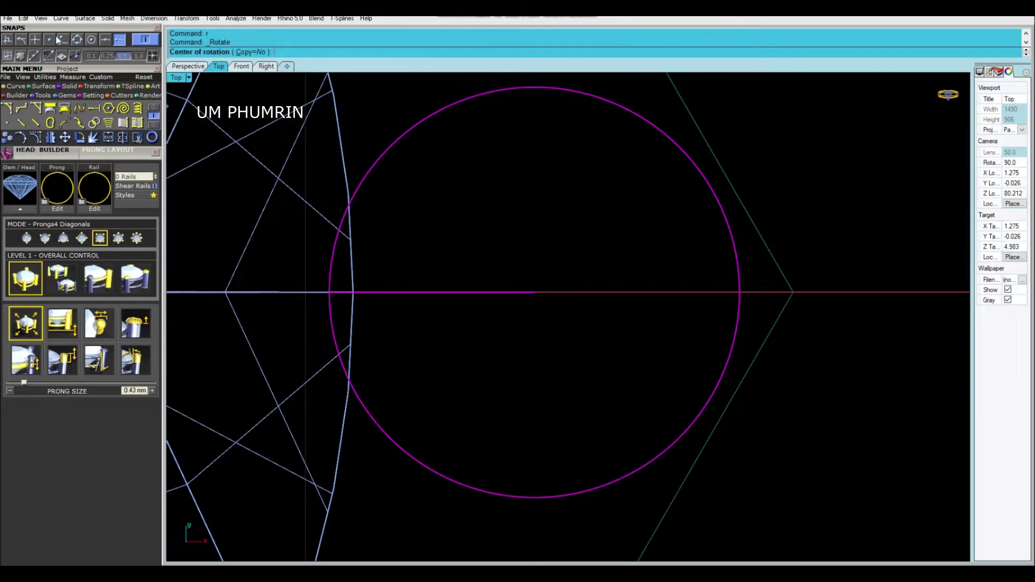
{"action": "left_click", "coordinate": [532, 292]}
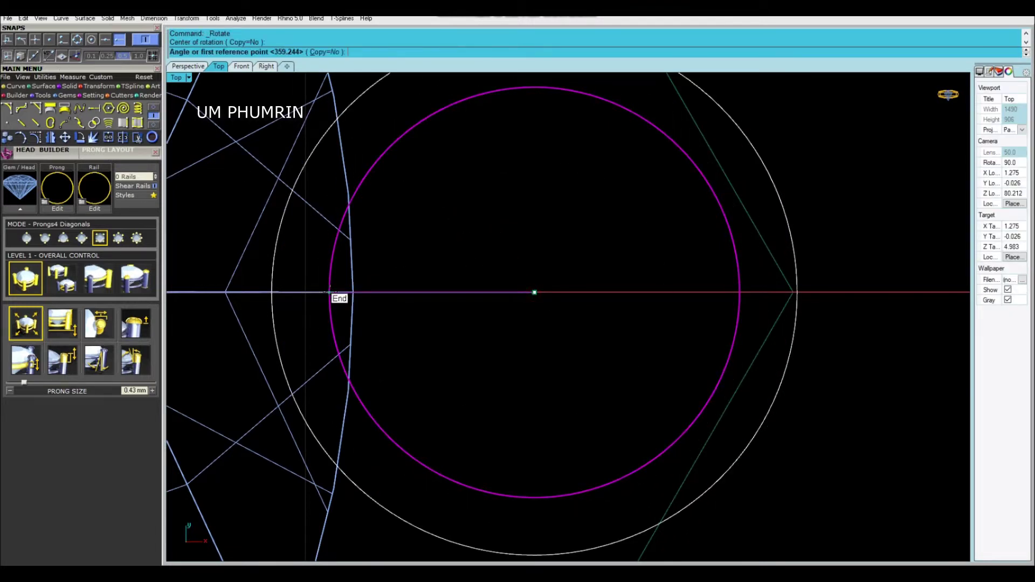
{"action": "left_click", "coordinate": [330, 292]}
{"action": "left_click", "coordinate": [711, 190]}
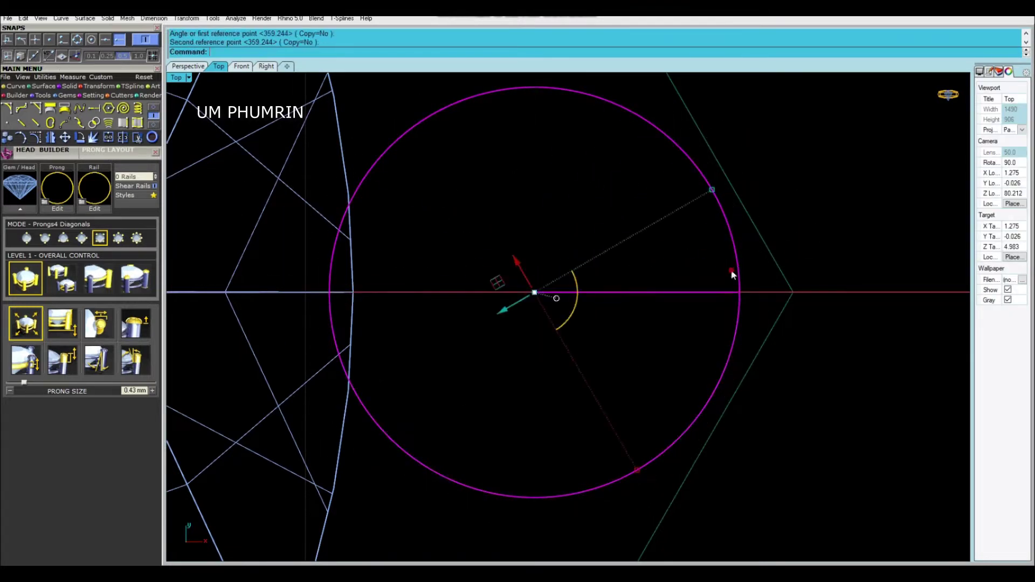
{"action": "left_click", "coordinate": [557, 300]}
{"action": "left_click", "coordinate": [593, 223]}
{"action": "mouse_move", "coordinate": [577, 296]}
{"action": "left_mouse_down"}
{"action": "mouse_move", "coordinate": [591, 293]}
{"action": "mouse_move", "coordinate": [581, 293]}
{"action": "left_mouse_up"}
Begin a polar array of the prong about 0, then cancel it
{"action": "scroll", "coordinate": [581, 313], "scroll_direction": "down", "scroll_amount": 4}
{"action": "scroll", "coordinate": [564, 298], "scroll_direction": "down", "scroll_amount": 1}
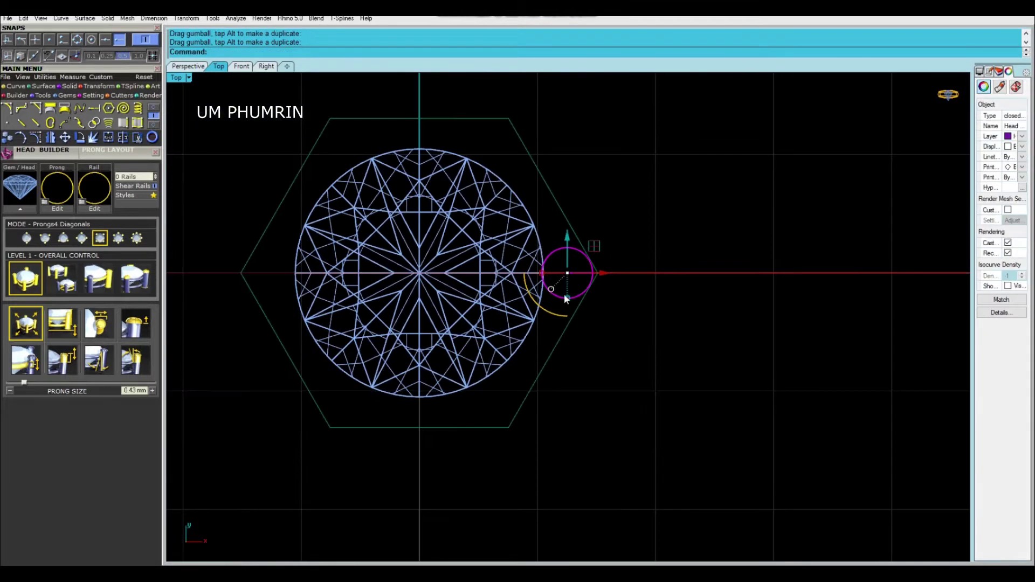
{"action": "right_click_drag", "start_coordinate": [567, 298], "coordinate": [573, 304]}
{"action": "type", "text": "arraypolar"}
{"action": "key", "text": "Return"}
{"action": "type", "text": "0"}
{"action": "key", "text": "Return"}
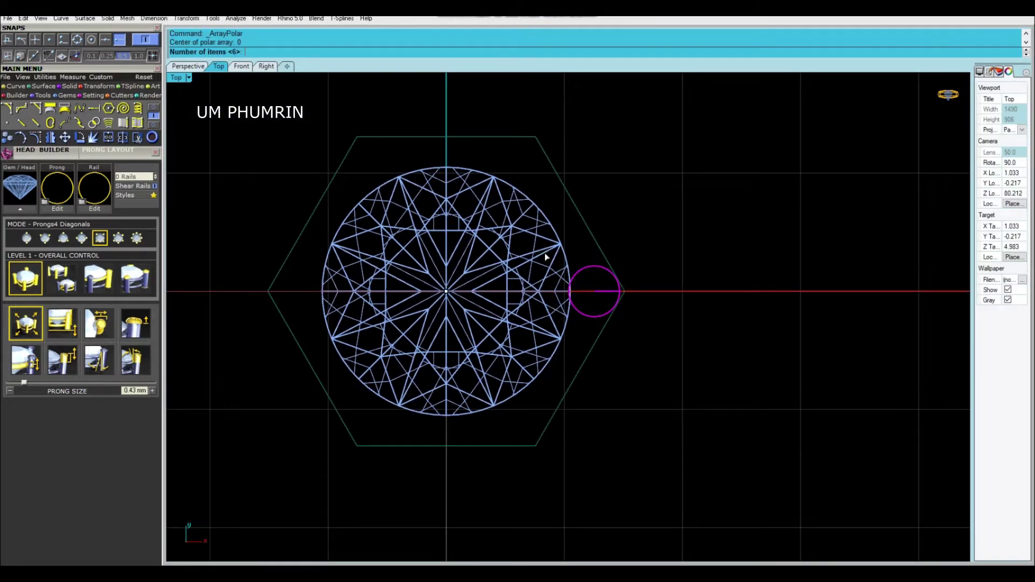
{"action": "key", "text": "Escape"}
Rotate the prong about the origin to the stone's upper-right edge
{"action": "right_click_drag", "start_coordinate": [554, 261], "coordinate": [526, 261]}
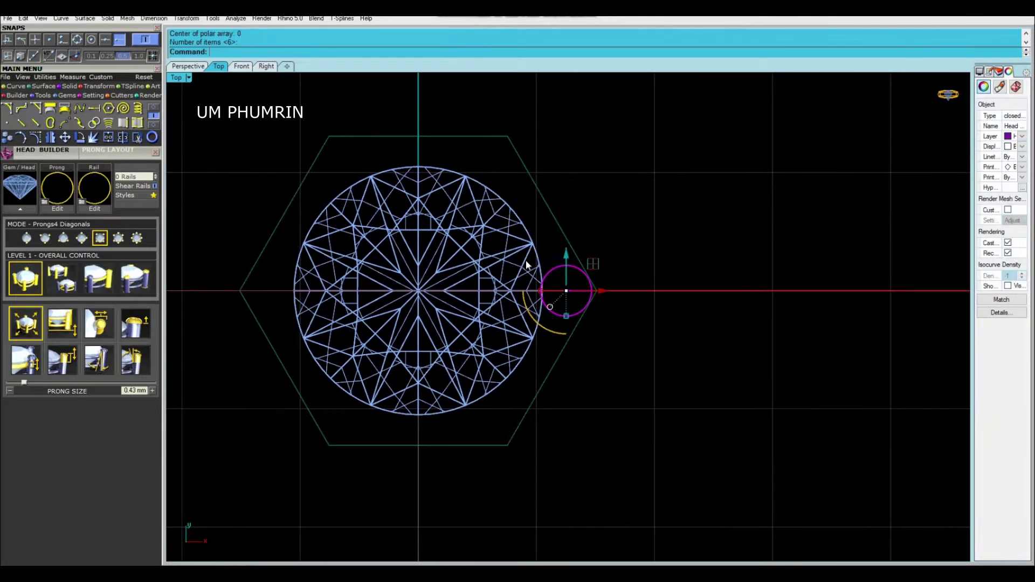
{"action": "type", "text": "rotate"}
{"action": "key", "text": "Return"}
{"action": "type", "text": "0"}
{"action": "key", "text": "Return"}
{"action": "left_click", "coordinate": [664, 291]}
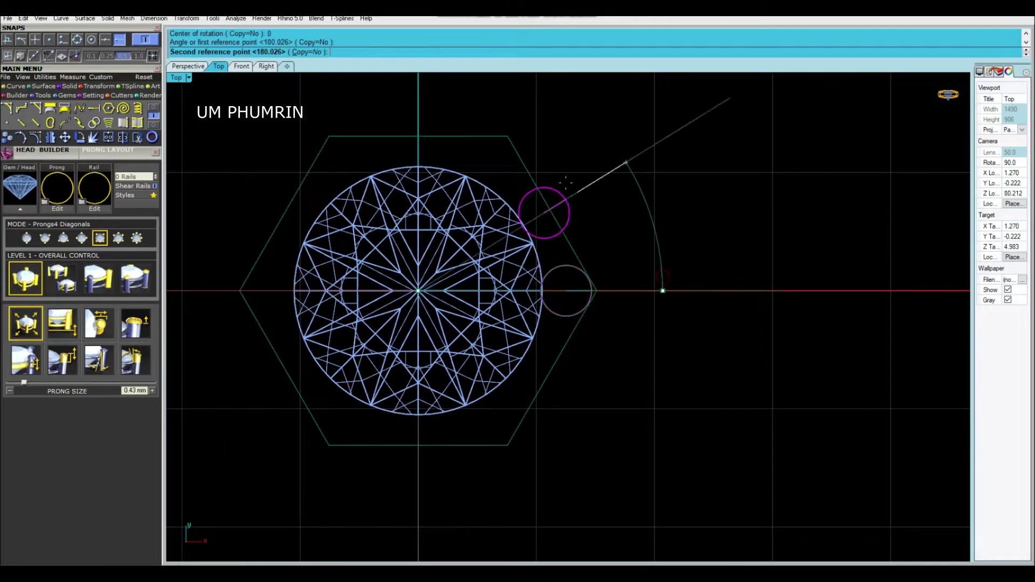
{"action": "scroll", "coordinate": [506, 125], "scroll_direction": "up", "scroll_amount": 3}
{"action": "left_click", "coordinate": [505, 125]}
{"action": "scroll", "coordinate": [536, 197], "scroll_direction": "down", "scroll_amount": 4}
Mirror the prong twice about 0 with copies, making four prongs
{"action": "type", "text": "mirror"}
{"action": "key", "text": "Return"}
{"action": "type", "text": "0"}
{"action": "key", "text": "Return"}
{"action": "left_click", "coordinate": [451, 119]}
{"action": "key", "text": "Return"}
{"action": "type", "text": "0"}
{"action": "key", "text": "Return"}
{"action": "left_click", "coordinate": [636, 272]}
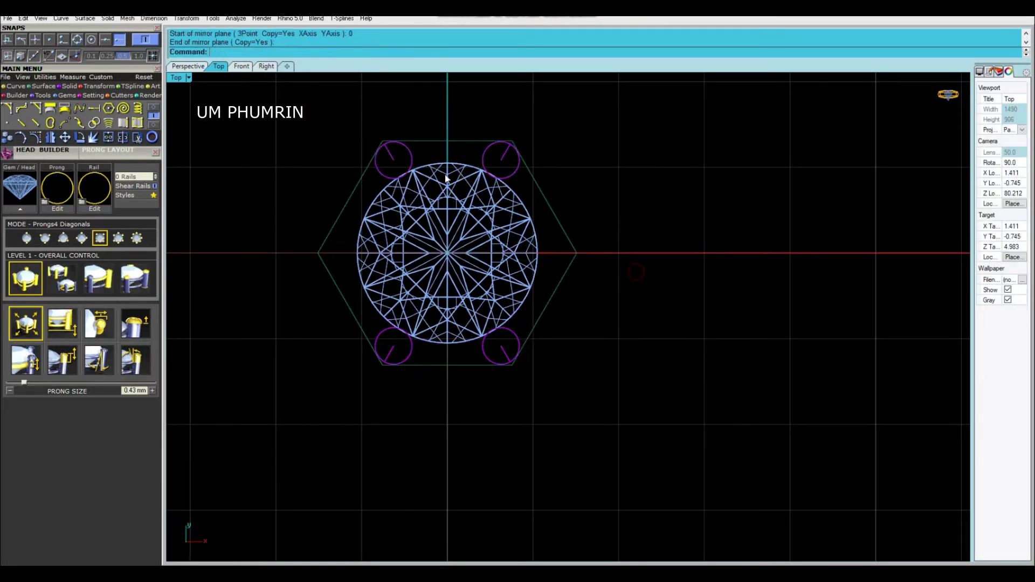
Check the four prongs in Perspective, then undo the mirrored copies
{"action": "left_click", "coordinate": [188, 65]}
{"action": "mouse_move", "coordinate": [485, 269]}
{"action": "right_mouse_down"}
{"action": "mouse_move", "coordinate": [547, 284]}
{"action": "mouse_move", "coordinate": [538, 351]}
{"action": "right_mouse_up"}
{"action": "key", "text": "ctrl+z"}
{"action": "key", "text": "ctrl+z"}
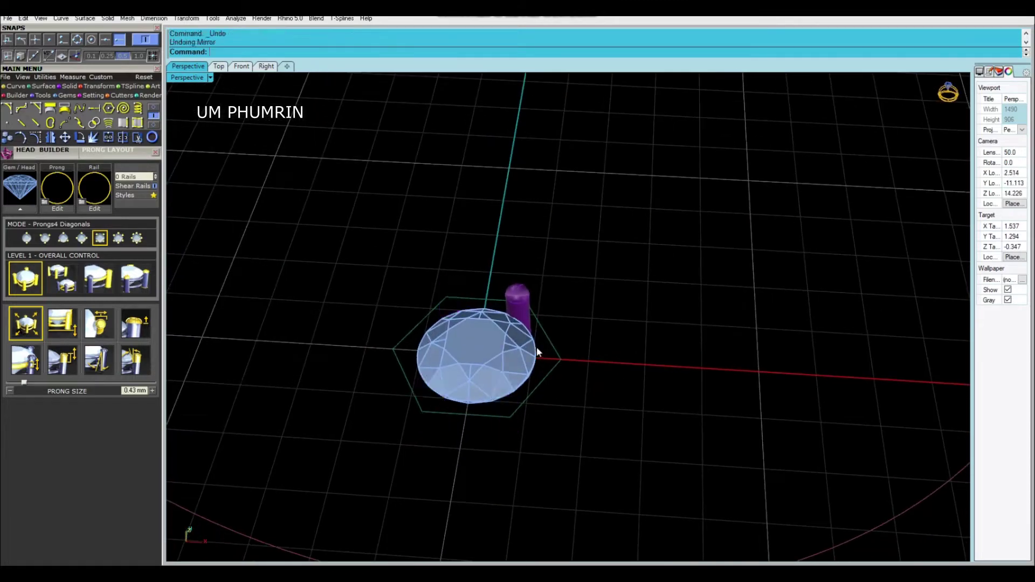
Polar-array the single prong into six around the origin in Top view
{"action": "left_click", "coordinate": [517, 291]}
{"action": "left_click", "coordinate": [218, 66]}
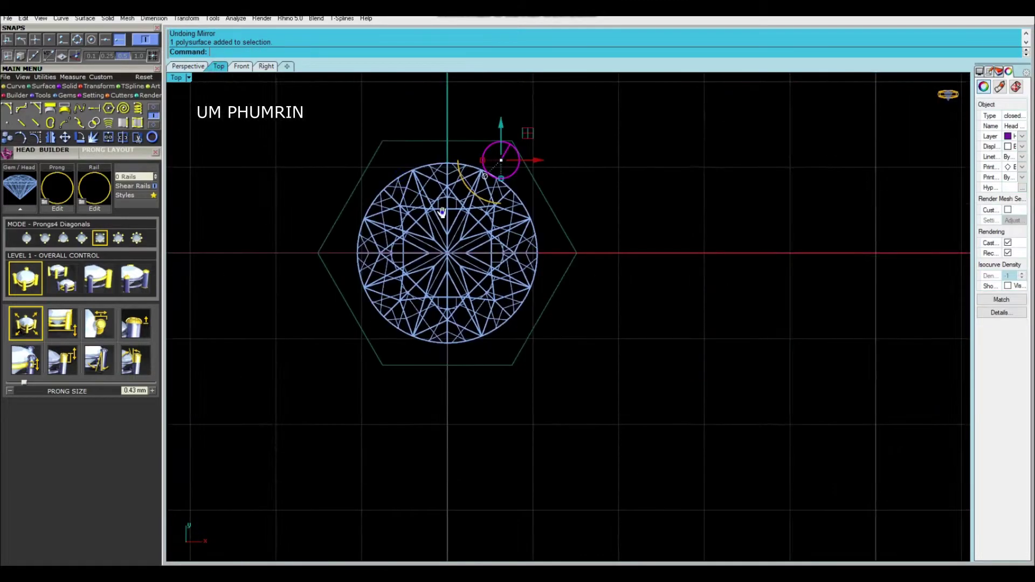
{"action": "type", "text": "A0"}
{"action": "key", "text": "Return"}
{"action": "key", "text": "Return"}
{"action": "key", "text": "Return"}
{"action": "key", "text": "Return"}
{"action": "left_click", "coordinate": [199, 68]}
{"action": "mouse_move", "coordinate": [507, 302]}
{"action": "right_mouse_down"}
{"action": "mouse_move", "coordinate": [531, 354]}
{"action": "mouse_move", "coordinate": [507, 282]}
{"action": "right_mouse_up"}
Align the gumball to CPlane and move the hexagon outline -3 vertically
{"action": "left_click", "coordinate": [532, 353]}
{"action": "left_click", "coordinate": [608, 285]}
{"action": "left_click", "coordinate": [635, 202]}
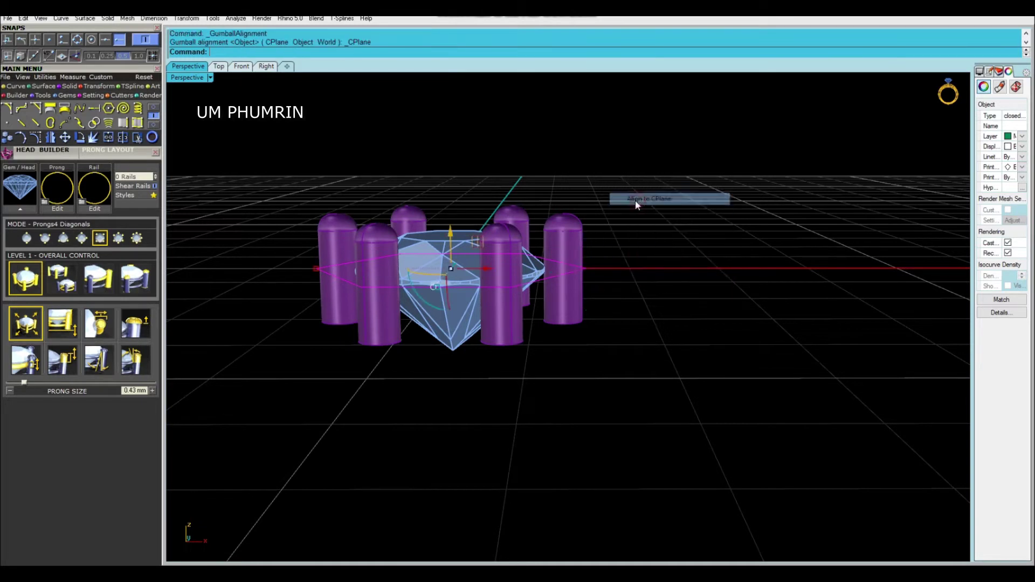
{"action": "left_click", "coordinate": [452, 233]}
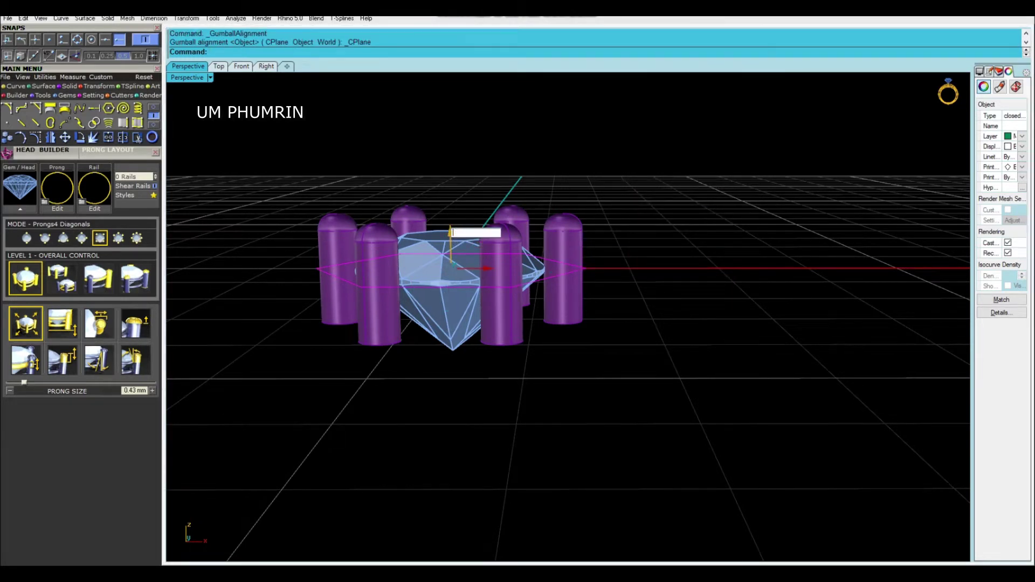
{"action": "key", "text": "Return"}
{"action": "key", "text": "ctrl+z"}
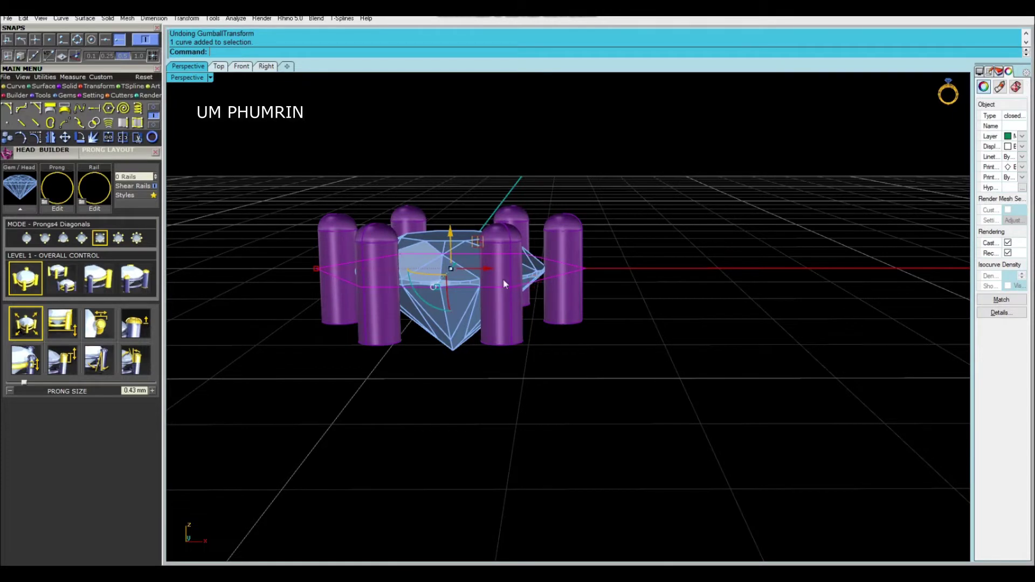
{"action": "left_click", "coordinate": [452, 235]}
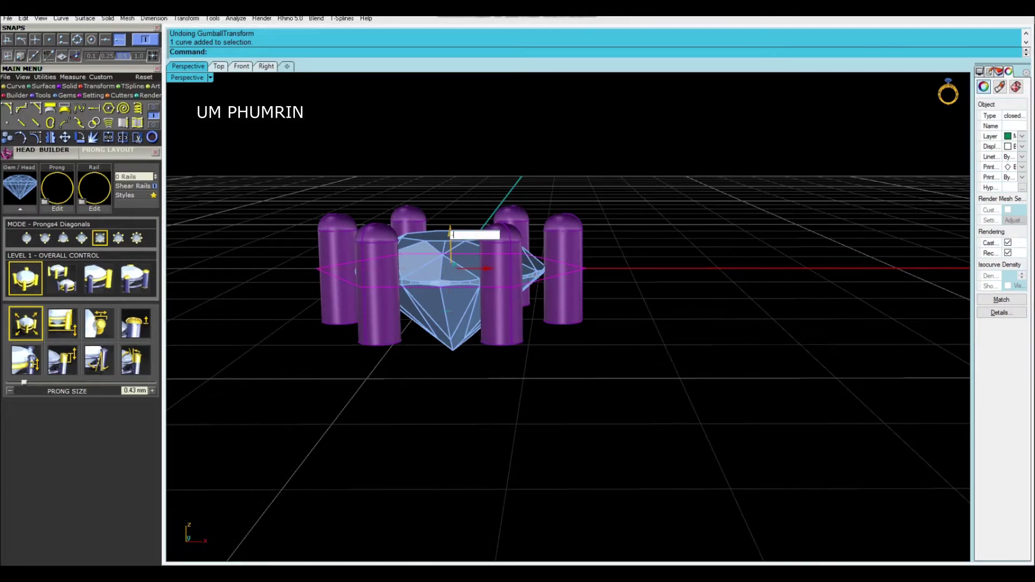
{"action": "type", "text": "-3"}
{"action": "key", "text": "Return"}
Loft a hexagonal wall between the hexagon outlines
{"action": "right_click_drag", "start_coordinate": [527, 377], "coordinate": [587, 313]}
{"action": "scroll", "coordinate": [587, 313], "scroll_direction": "up", "scroll_amount": 3}
{"action": "left_click_drag", "start_coordinate": [366, 328], "coordinate": [380, 338]}
{"action": "mouse_move", "coordinate": [457, 325]}
{"action": "right_mouse_down"}
{"action": "mouse_move", "coordinate": [539, 253]}
{"action": "mouse_move", "coordinate": [681, 393]}
{"action": "mouse_move", "coordinate": [698, 360]}
{"action": "mouse_move", "coordinate": [691, 279]}
{"action": "mouse_move", "coordinate": [656, 325]}
{"action": "right_mouse_up"}
{"action": "type", "text": "Loft"}
{"action": "key", "text": "Return"}
Inspect the lofted hexagonal wall from a low oblique angle
{"action": "left_click", "coordinate": [655, 325]}
{"action": "left_click", "coordinate": [732, 331]}
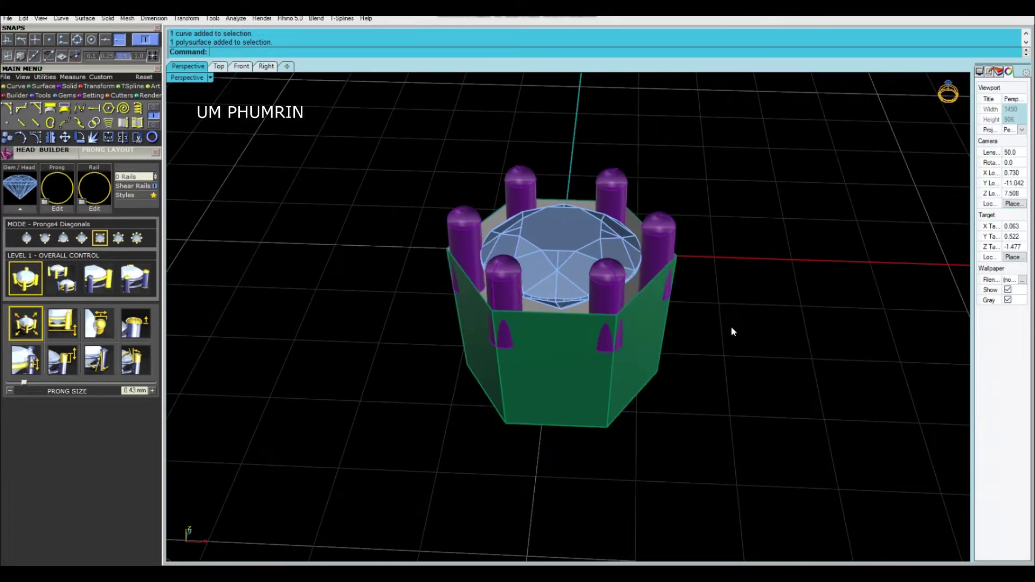
{"action": "scroll", "coordinate": [736, 337], "scroll_direction": "down", "scroll_amount": 2}
{"action": "mouse_move", "coordinate": [742, 344]}
{"action": "right_mouse_down"}
{"action": "mouse_move", "coordinate": [693, 375]}
{"action": "mouse_move", "coordinate": [671, 312]}
{"action": "mouse_move", "coordinate": [637, 339]}
{"action": "right_mouse_up"}
{"action": "scroll", "coordinate": [685, 358], "scroll_direction": "down", "scroll_amount": 3}
{"action": "scroll", "coordinate": [638, 340], "scroll_direction": "up", "scroll_amount": 5}
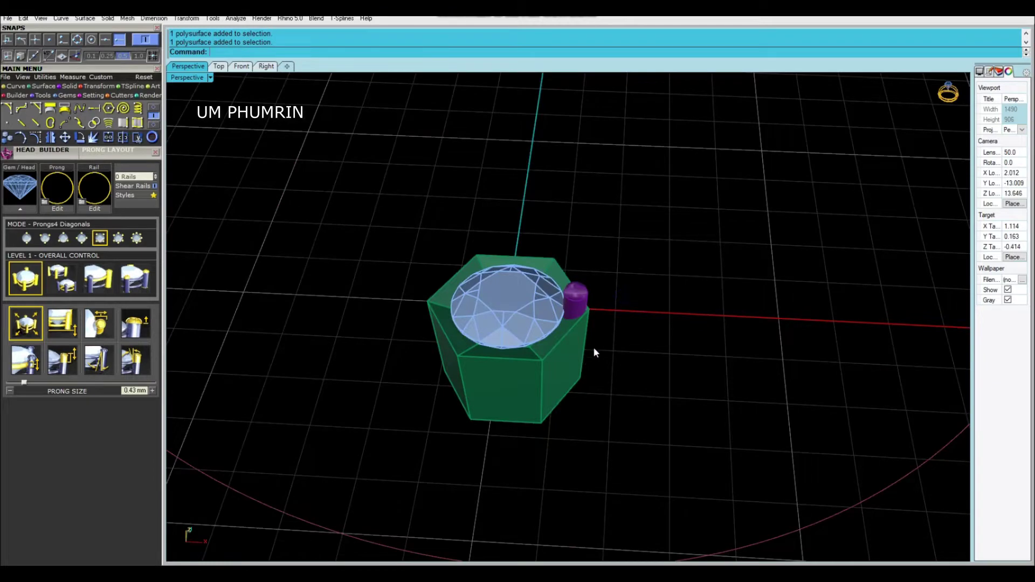
Polar-array a prong into six around the stone from Top view
{"action": "left_click", "coordinate": [581, 299]}
{"action": "left_click", "coordinate": [219, 66]}
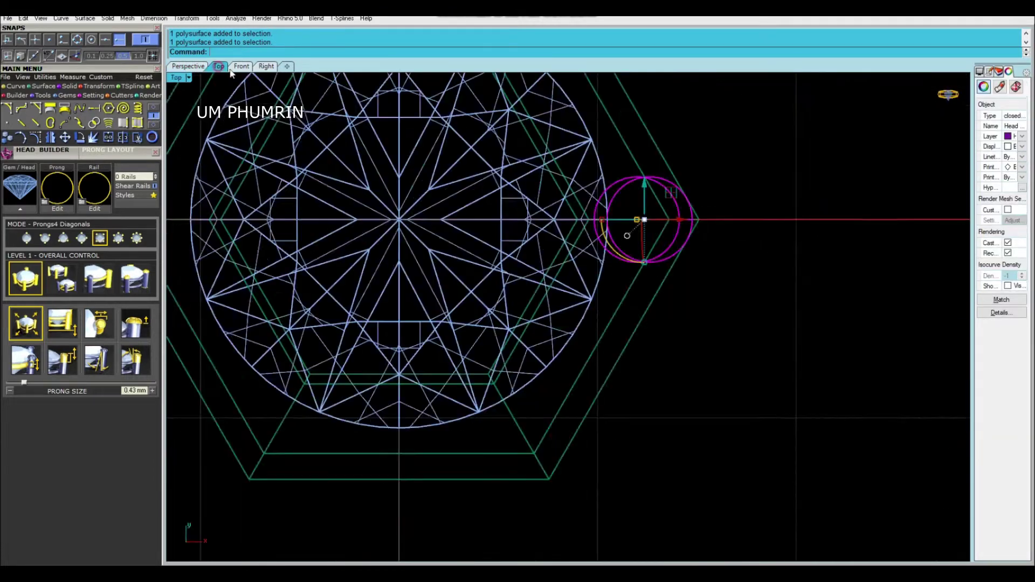
{"action": "type", "text": "A"}
{"action": "key", "text": "Return"}
{"action": "key", "text": "Return"}
{"action": "key", "text": "Return"}
{"action": "key", "text": "Return"}
{"action": "left_click", "coordinate": [465, 278]}
{"action": "left_click", "coordinate": [188, 66]}
{"action": "mouse_move", "coordinate": [464, 184]}
{"action": "right_mouse_down"}
{"action": "mouse_move", "coordinate": [516, 251]}
{"action": "mouse_move", "coordinate": [292, 127]}
{"action": "right_mouse_up"}
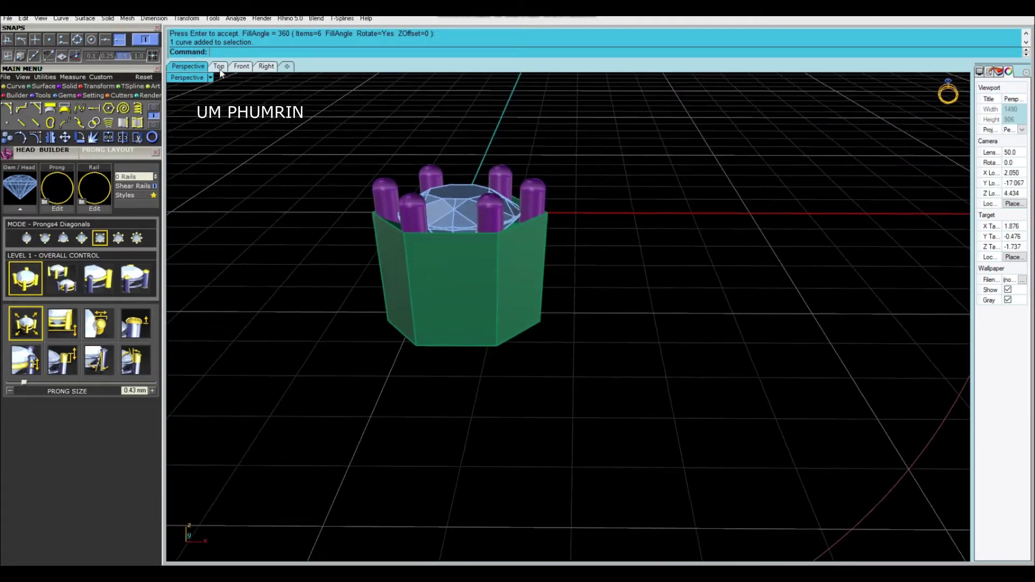
Undo the six-prong polar array and reselect the remaining single prong
{"action": "left_click", "coordinate": [219, 65]}
{"action": "scroll", "coordinate": [410, 199], "scroll_direction": "down", "scroll_amount": 3}
{"action": "key", "text": "ctrl+z"}
{"action": "left_click", "coordinate": [195, 67]}
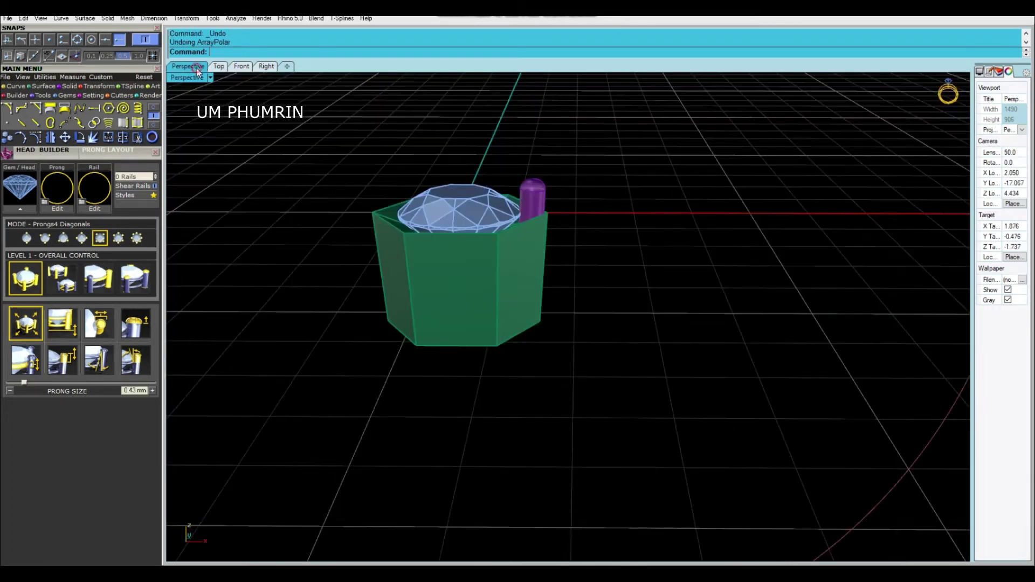
{"action": "left_click", "coordinate": [536, 221]}
{"action": "scroll", "coordinate": [539, 242], "scroll_direction": "up", "scroll_amount": 3}
{"action": "scroll", "coordinate": [539, 248], "scroll_direction": "up", "scroll_amount": 3}
{"action": "scroll", "coordinate": [523, 259], "scroll_direction": "up", "scroll_amount": 4}
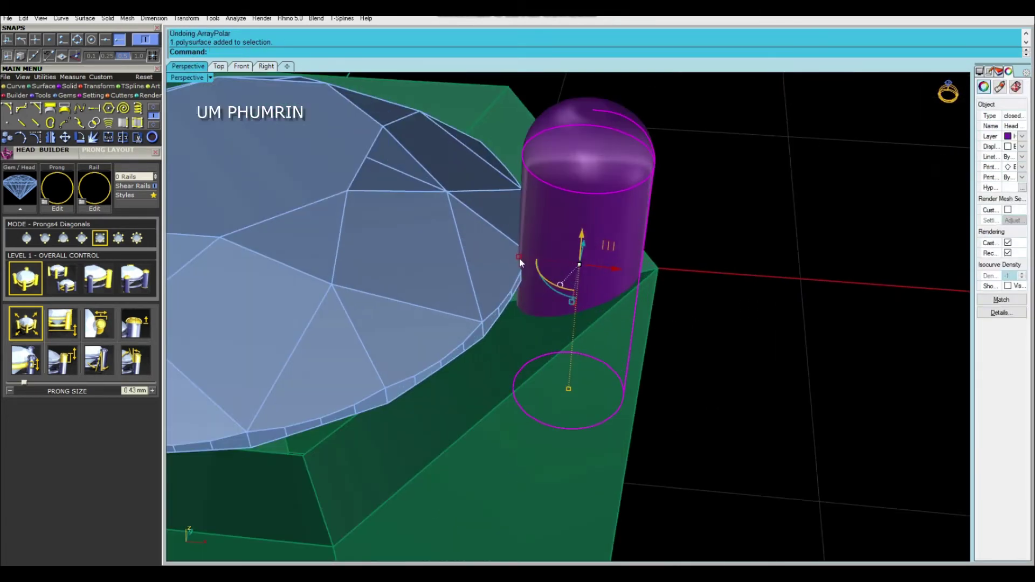
{"action": "mouse_move", "coordinate": [522, 257]}
{"action": "right_mouse_down"}
{"action": "mouse_move", "coordinate": [567, 279]}
{"action": "mouse_move", "coordinate": [598, 241]}
{"action": "mouse_move", "coordinate": [574, 204]}
{"action": "mouse_move", "coordinate": [565, 279]}
{"action": "right_mouse_up"}
Re-array the prong into six evenly around centre 0
{"action": "key", "text": "Escape"}
{"action": "right_click_drag", "start_coordinate": [648, 244], "coordinate": [645, 273]}
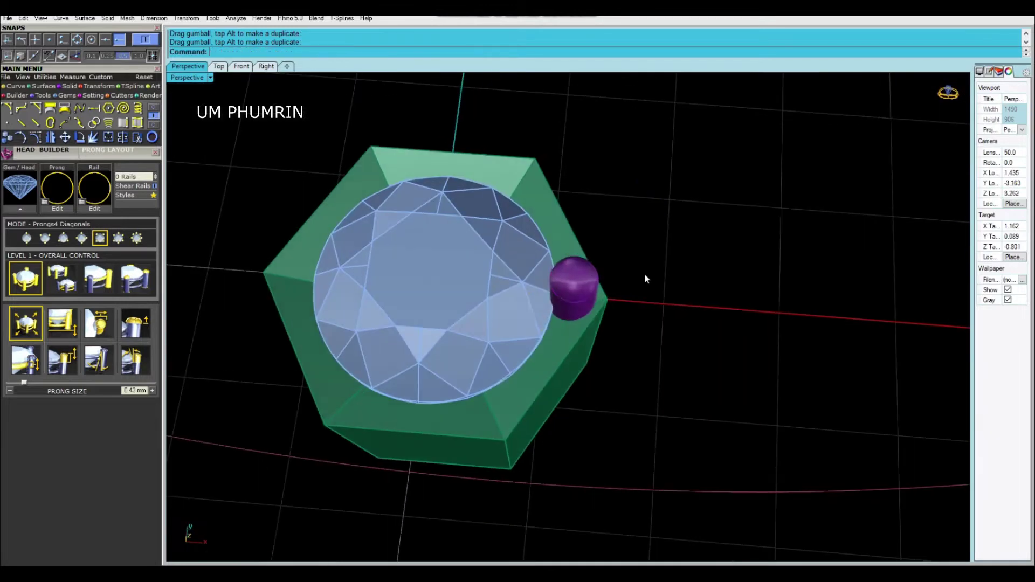
{"action": "left_click", "coordinate": [574, 275]}
{"action": "right_click_drag", "start_coordinate": [575, 273], "coordinate": [592, 291]}
{"action": "left_click", "coordinate": [604, 293]}
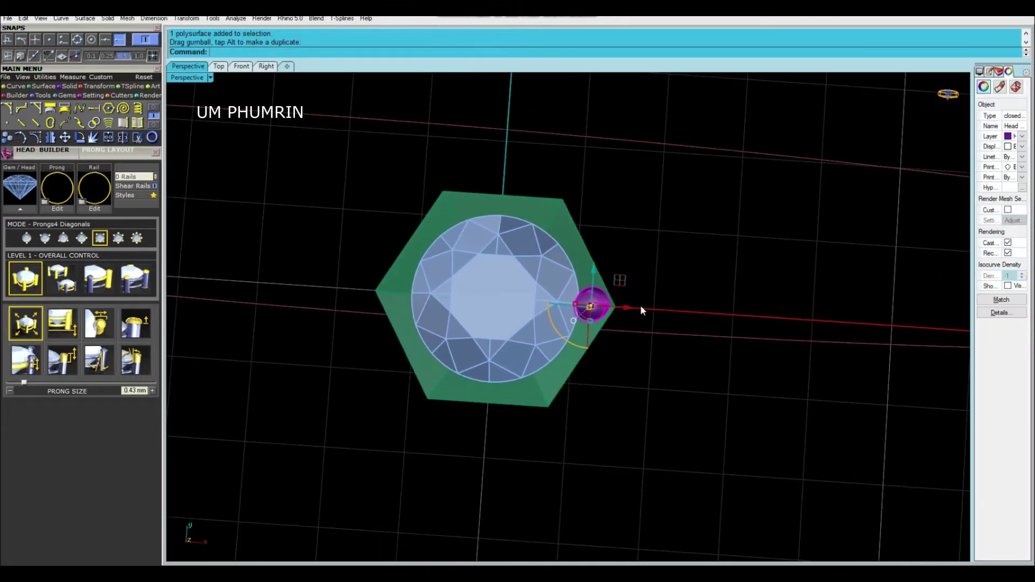
{"action": "type", "text": "A0"}
{"action": "key", "text": "Return"}
{"action": "key", "text": "Return"}
{"action": "key", "text": "Return"}
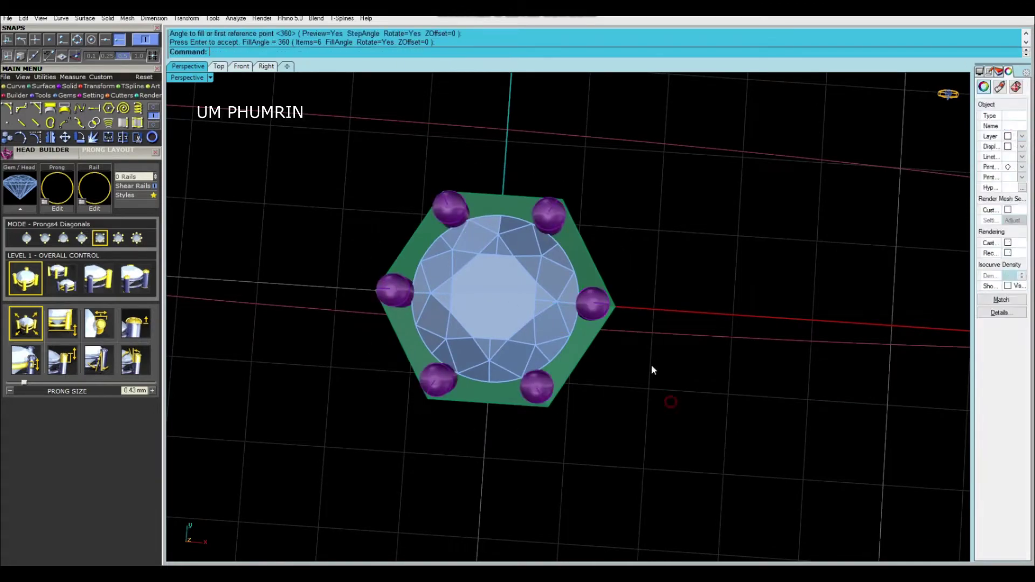
{"action": "right_click_drag", "start_coordinate": [671, 404], "coordinate": [572, 311]}
Check the head's prong heights in Front and Top views
{"action": "left_click", "coordinate": [571, 307]}
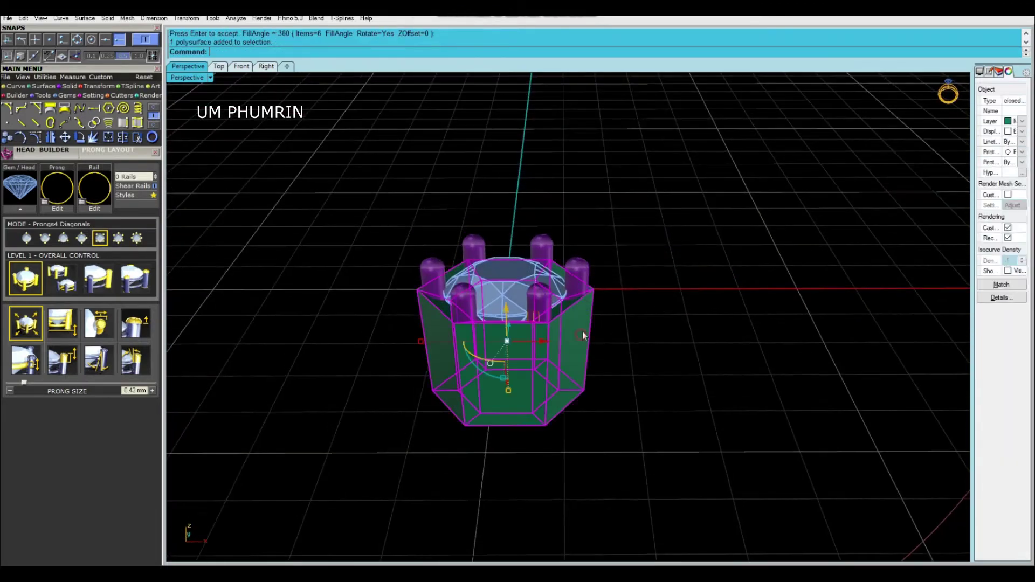
{"action": "scroll", "coordinate": [581, 333], "scroll_direction": "down", "scroll_amount": 3}
{"action": "scroll", "coordinate": [671, 354], "scroll_direction": "down", "scroll_amount": 3}
{"action": "scroll", "coordinate": [653, 352], "scroll_direction": "down", "scroll_amount": 2}
{"action": "left_click", "coordinate": [219, 66]}
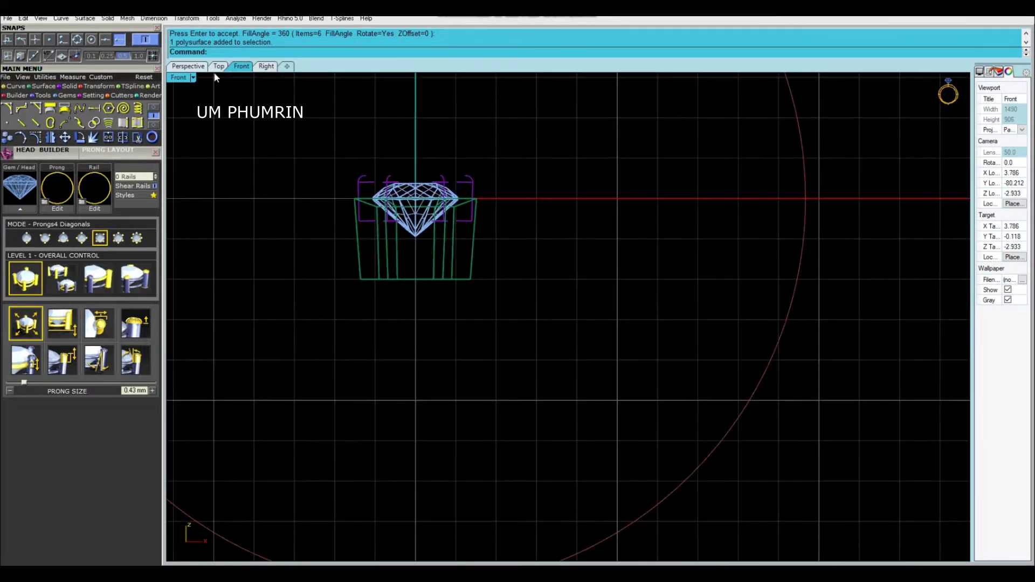
{"action": "left_click", "coordinate": [219, 67]}
{"action": "scroll", "coordinate": [508, 217], "scroll_direction": "up", "scroll_amount": 2}
{"action": "key", "text": "ctrl+F4"}
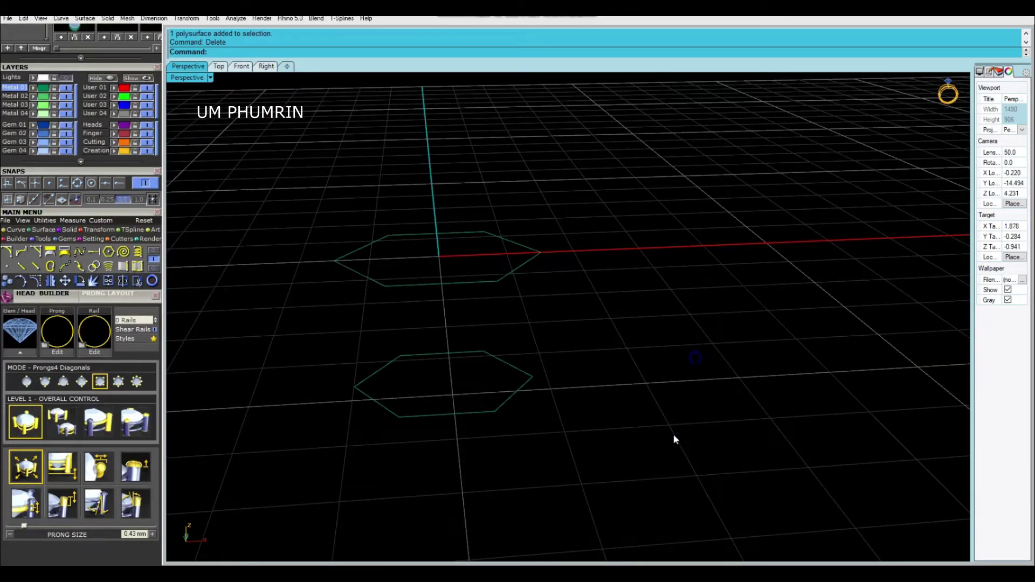
Select the lower and upper hexagon outline curves
{"action": "left_click", "coordinate": [530, 376]}
{"action": "left_click", "coordinate": [455, 235]}
{"action": "key", "text": "ctrl+a"}
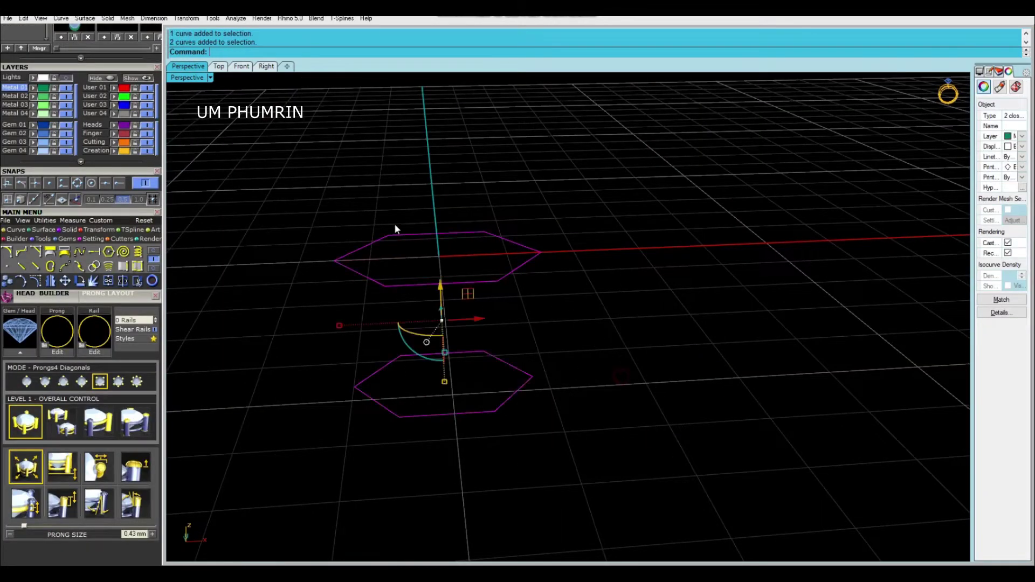
Loft the two hexagon outlines into an open hexagonal wall
{"action": "right_click", "coordinate": [454, 260]}
{"action": "key", "text": "Return"}
{"action": "key", "text": "Return"}
{"action": "key", "text": "Escape"}
Draw a sphere centred on the hexagon with radius reaching a hexagon corner
{"action": "left_click", "coordinate": [69, 230]}
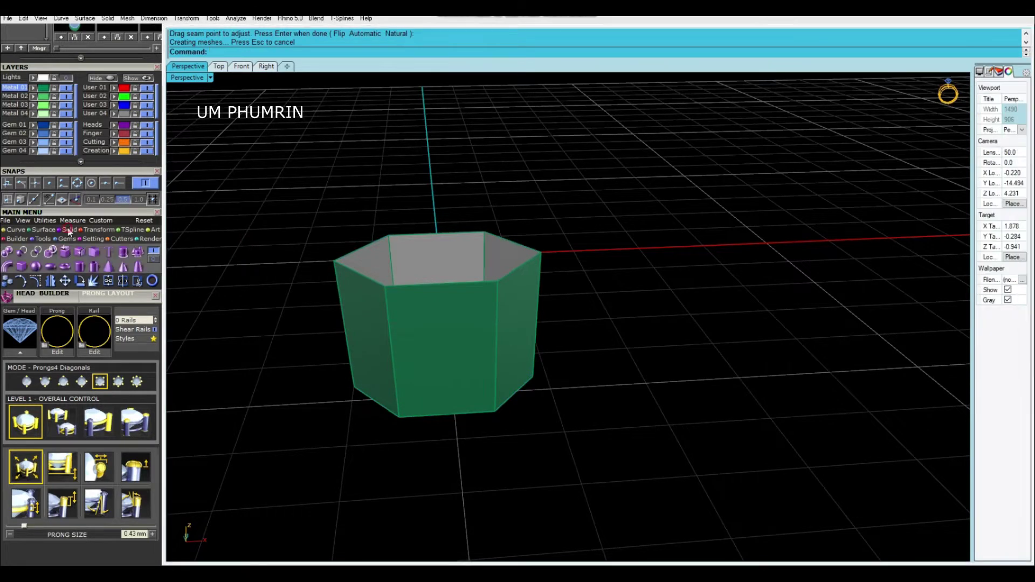
{"action": "left_click", "coordinate": [36, 266]}
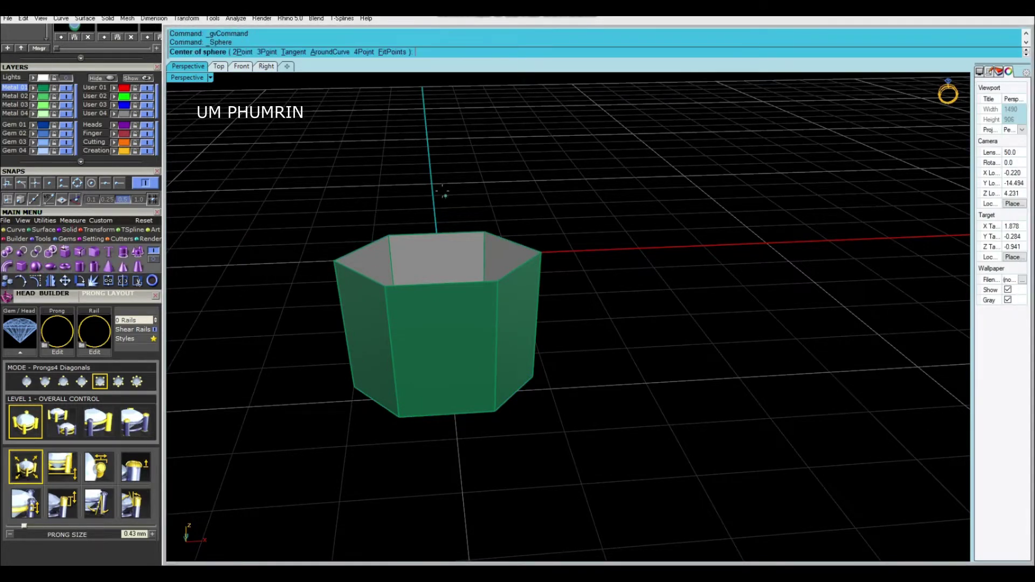
{"action": "left_click", "coordinate": [218, 66]}
{"action": "left_click", "coordinate": [426, 258]}
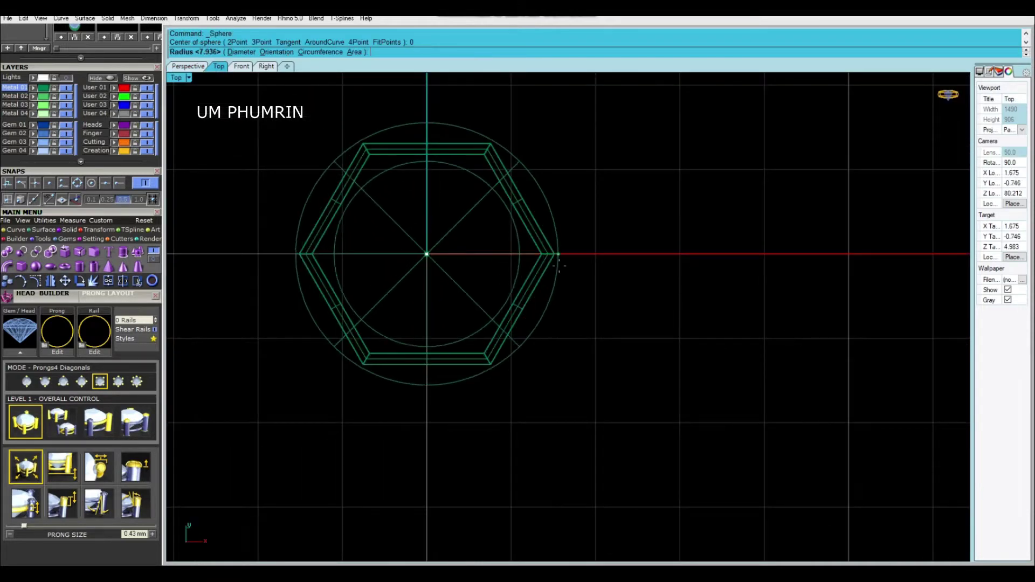
{"action": "left_click", "coordinate": [575, 272]}
{"action": "left_click", "coordinate": [195, 67]}
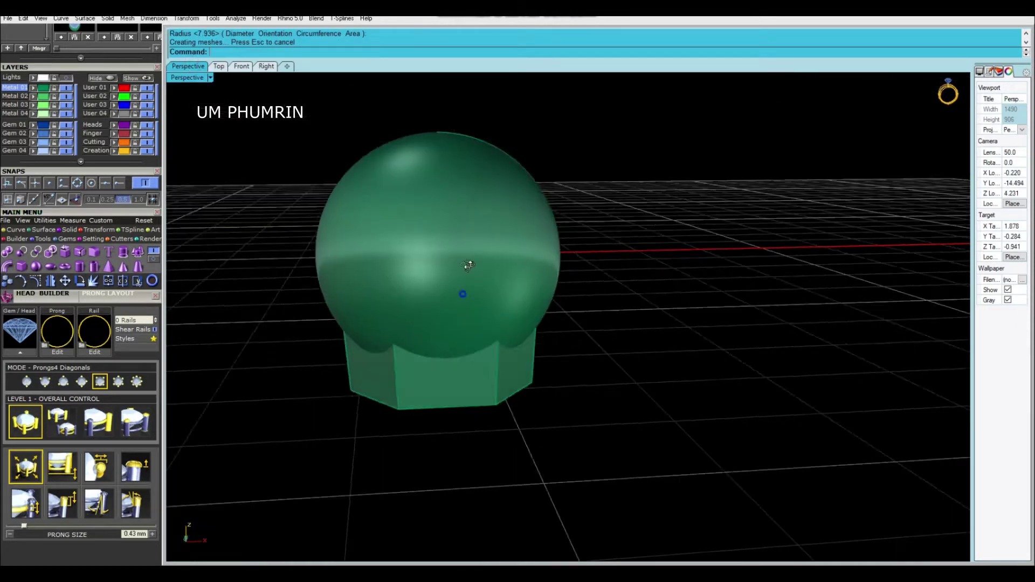
{"action": "left_click", "coordinate": [470, 240]}
{"action": "mouse_move", "coordinate": [385, 226]}
{"action": "right_mouse_down"}
{"action": "mouse_move", "coordinate": [480, 413]}
{"action": "mouse_move", "coordinate": [484, 377]}
{"action": "mouse_move", "coordinate": [506, 364]}
{"action": "right_mouse_up"}
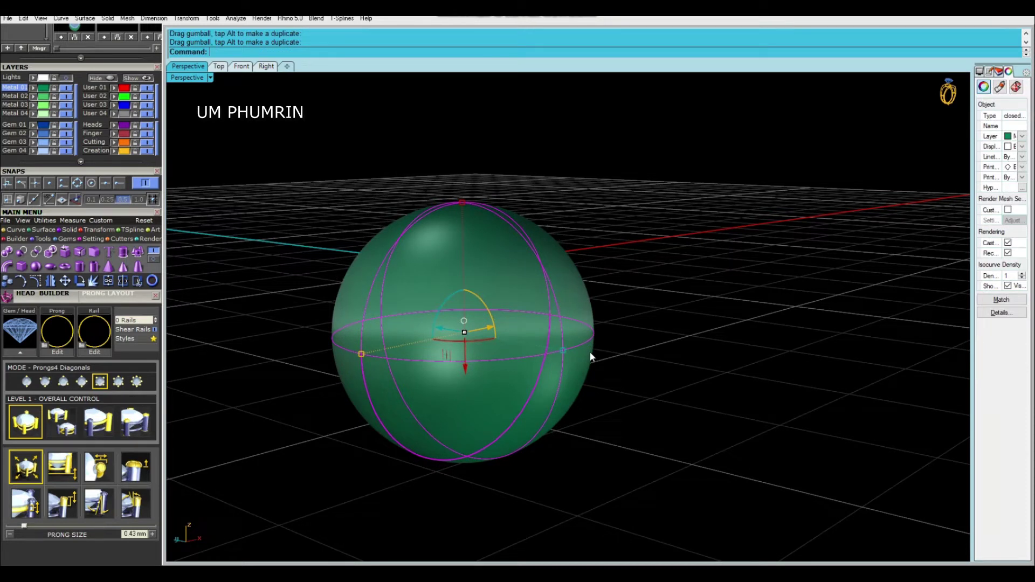
Squash the sphere vertically into a dome and raise it onto the wall
{"action": "left_click_drag", "start_coordinate": [463, 218], "coordinate": [494, 269]}
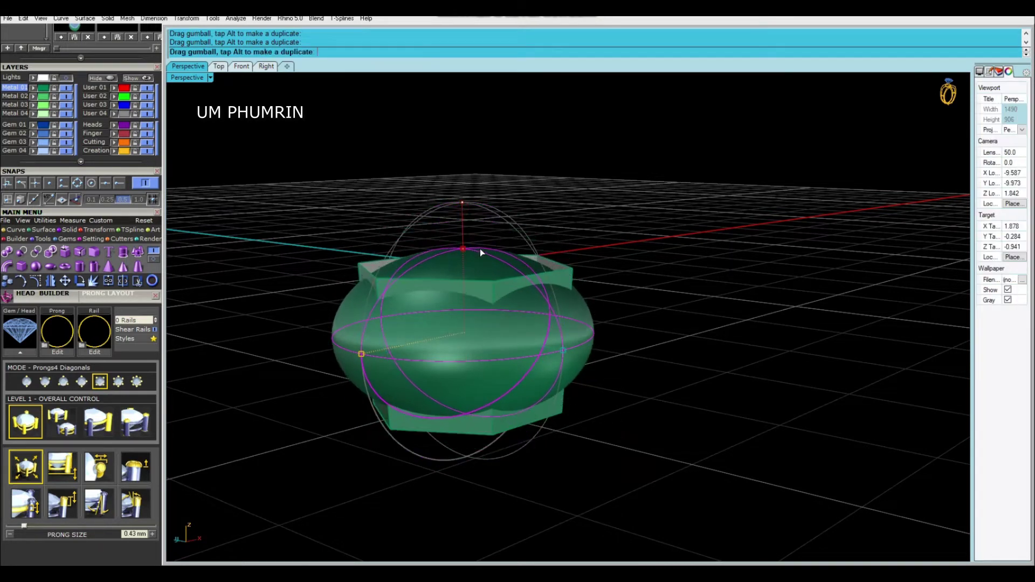
{"action": "left_click_drag", "start_coordinate": [467, 343], "coordinate": [479, 318]}
{"action": "left_click", "coordinate": [601, 302]}
{"action": "mouse_move", "coordinate": [602, 302]}
{"action": "right_mouse_down"}
{"action": "mouse_move", "coordinate": [602, 357]}
{"action": "mouse_move", "coordinate": [550, 323]}
{"action": "mouse_move", "coordinate": [547, 305]}
{"action": "mouse_move", "coordinate": [604, 340]}
{"action": "mouse_move", "coordinate": [603, 322]}
{"action": "mouse_move", "coordinate": [487, 281]}
{"action": "right_mouse_up"}
{"action": "scroll", "coordinate": [487, 281], "scroll_direction": "up", "scroll_amount": 3}
Select the dome's hexagon outline and bring up Patch Surface Options
{"action": "left_click", "coordinate": [488, 281]}
{"action": "left_click", "coordinate": [283, 247]}
{"action": "left_click", "coordinate": [578, 285]}
{"action": "left_click", "coordinate": [520, 289]}
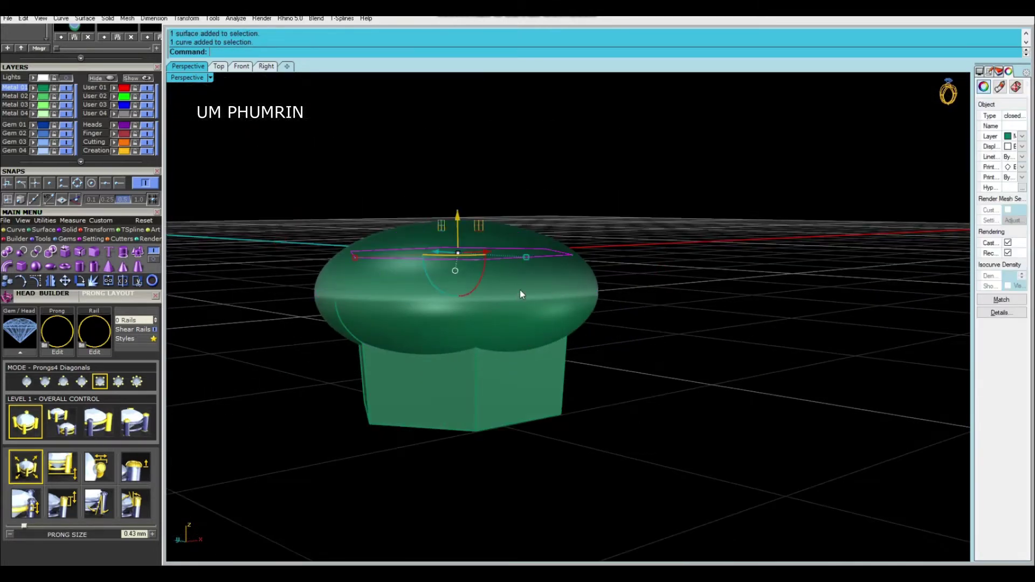
{"action": "right_click_drag", "start_coordinate": [519, 290], "coordinate": [583, 319]}
{"action": "type", "text": "a"}
{"action": "key", "text": "Return"}
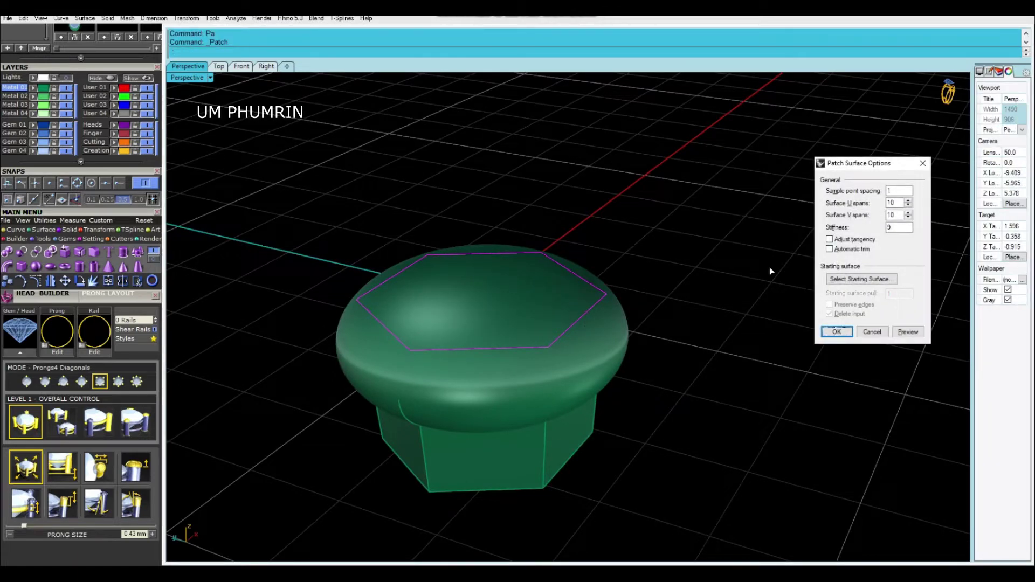
Build the patch surface and split the dome with it
{"action": "key", "text": "Return"}
{"action": "left_click", "coordinate": [711, 320]}
{"action": "right_click_drag", "start_coordinate": [710, 319], "coordinate": [636, 345]}
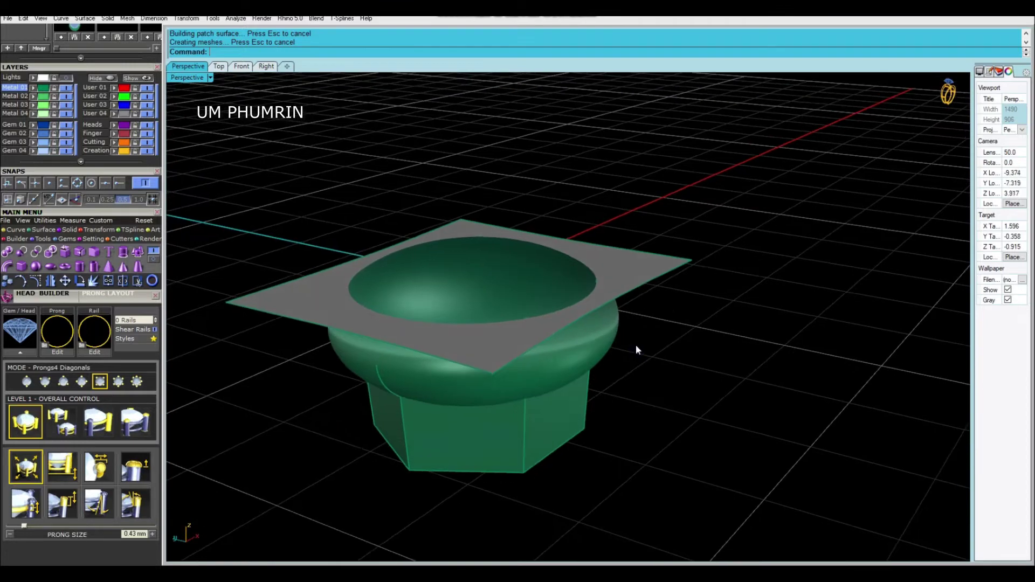
{"action": "left_click", "coordinate": [571, 338]}
{"action": "type", "text": "split"}
{"action": "key", "text": "Return"}
{"action": "left_click", "coordinate": [641, 267]}
{"action": "key", "text": "Return"}
Undo the trial split, delete the patch plane, and extrude the hexagon outline upward
{"action": "left_click", "coordinate": [592, 340]}
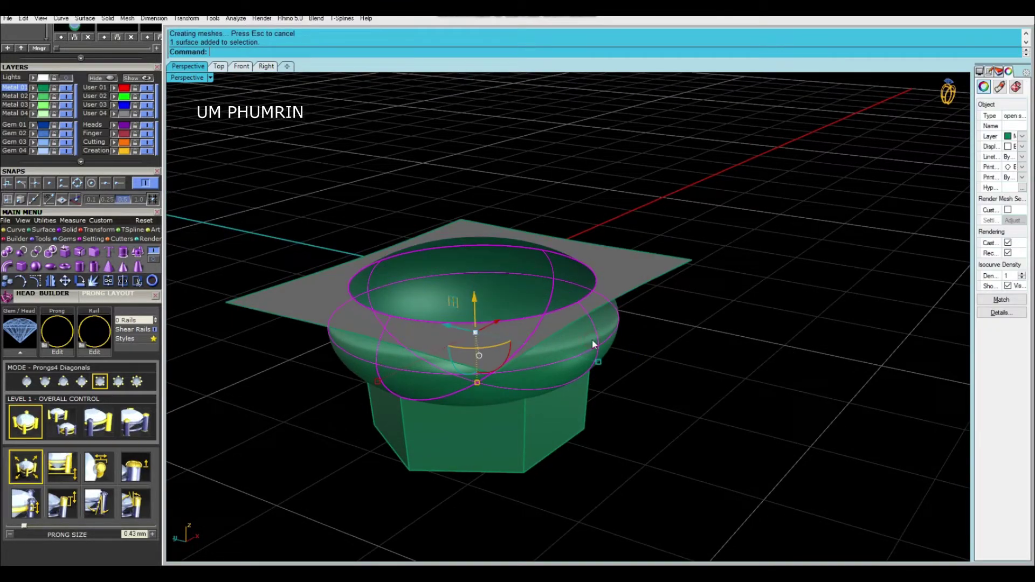
{"action": "key", "text": "Delete"}
{"action": "right_click_drag", "start_coordinate": [593, 345], "coordinate": [633, 347]}
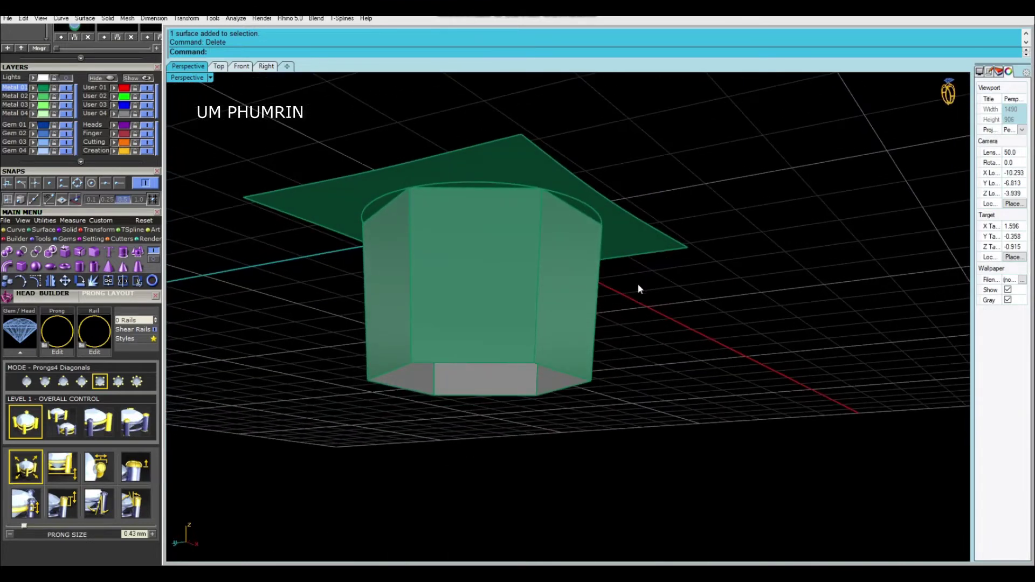
{"action": "key", "text": "ctrl+z"}
{"action": "key", "text": "ctrl+z"}
{"action": "left_click", "coordinate": [633, 348]}
{"action": "left_click", "coordinate": [644, 267]}
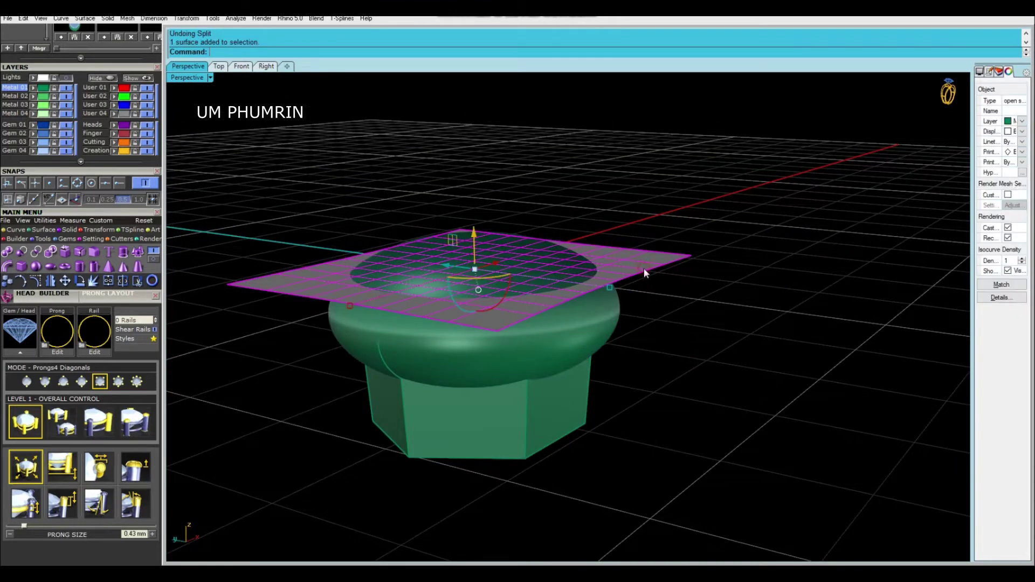
{"action": "key", "text": "Delete"}
{"action": "left_click", "coordinate": [609, 302]}
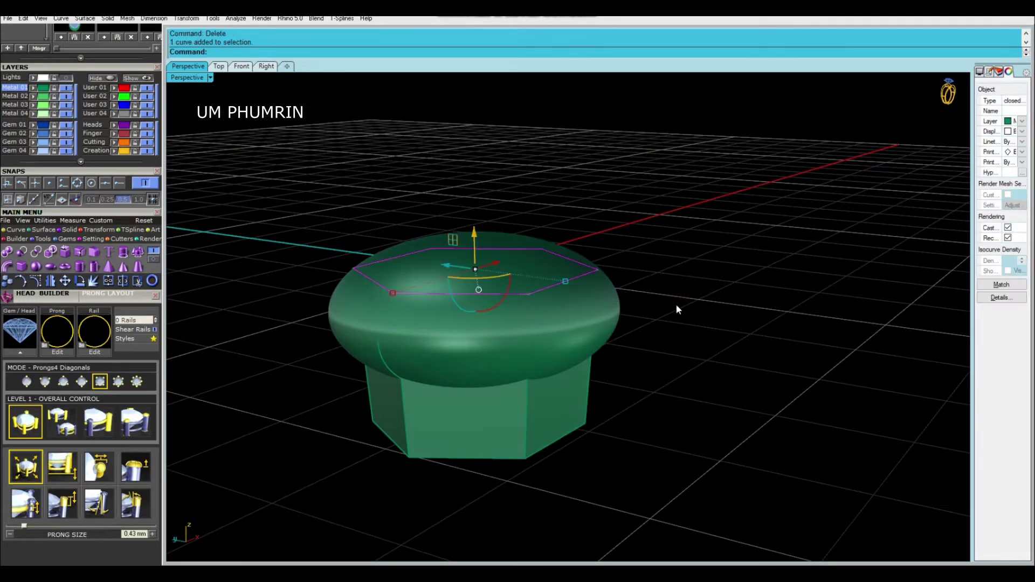
{"action": "left_click", "coordinate": [675, 376]}
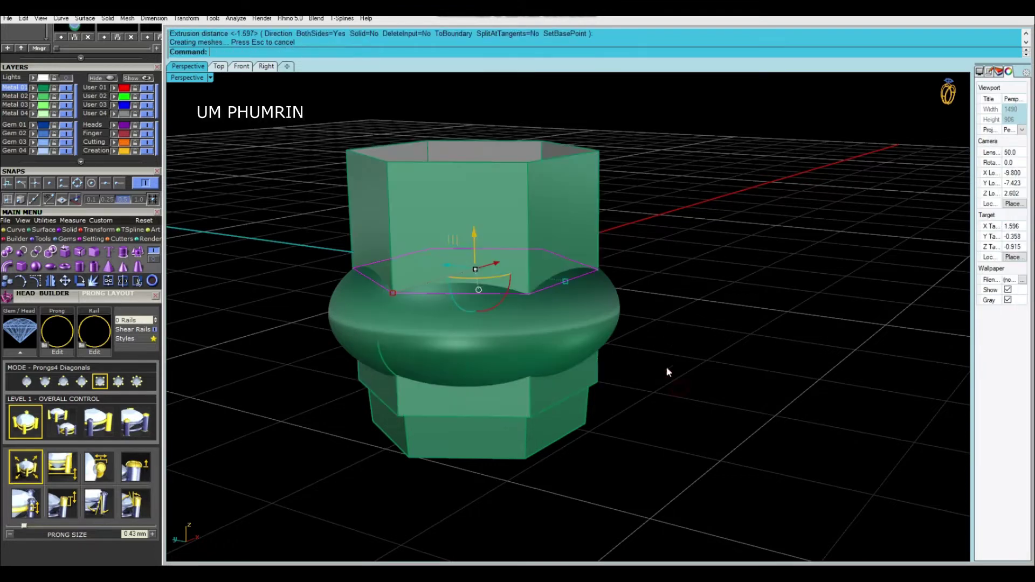
Flip the hexagonal prism's direction, then delete the prism
{"action": "left_click", "coordinate": [582, 306]}
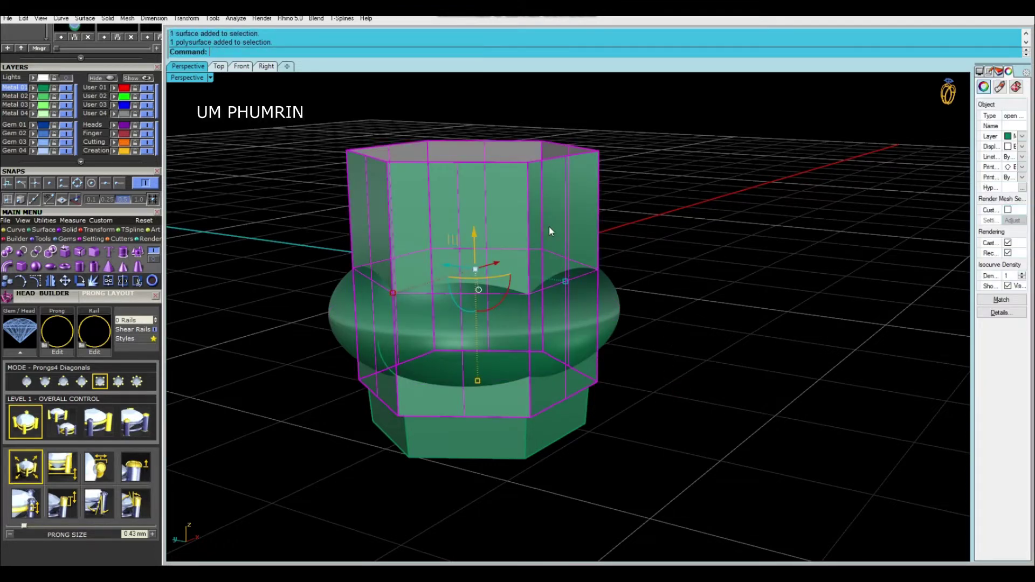
{"action": "type", "text": "Fli"}
{"action": "key", "text": "Return"}
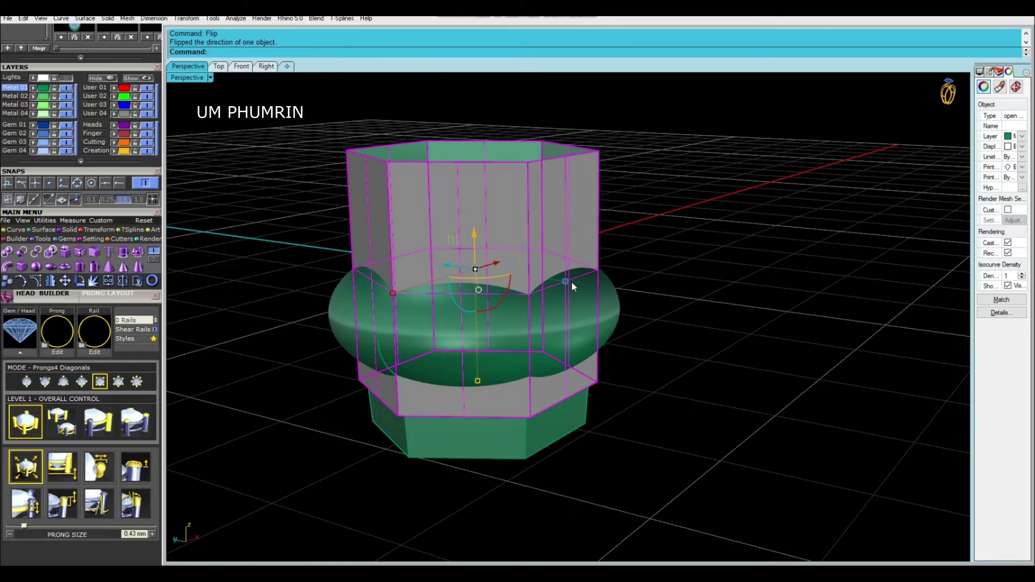
{"action": "left_click", "coordinate": [572, 281]}
{"action": "key", "text": "Return"}
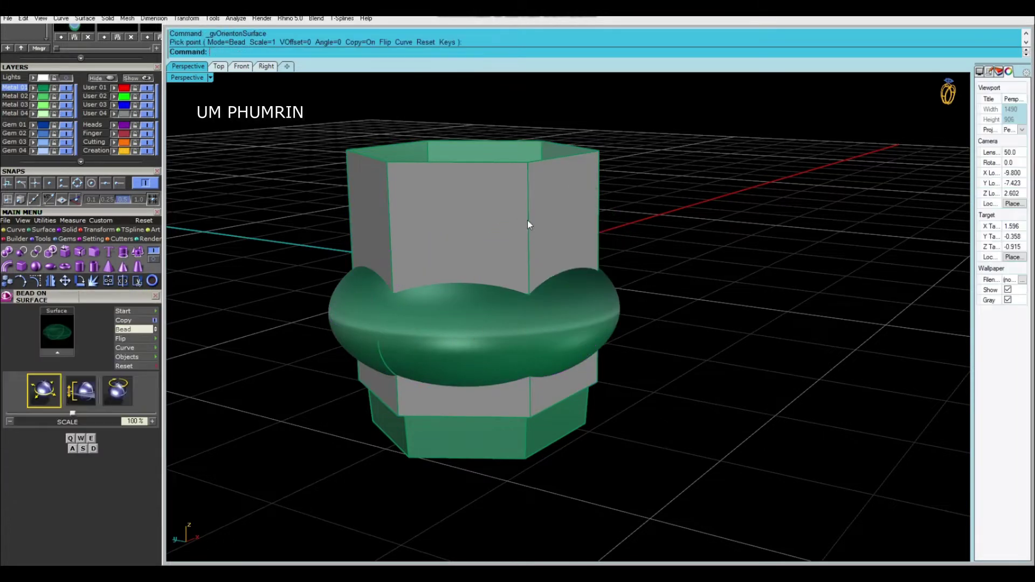
{"action": "key", "text": "Escape"}
{"action": "left_click", "coordinate": [561, 212]}
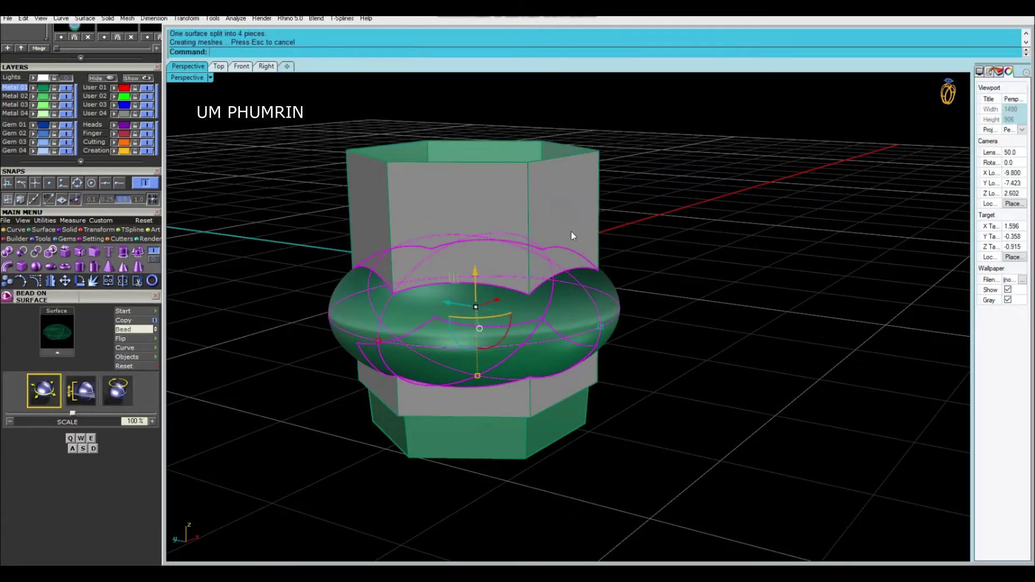
{"action": "type", "text": "De"}
{"action": "key", "text": "Return"}
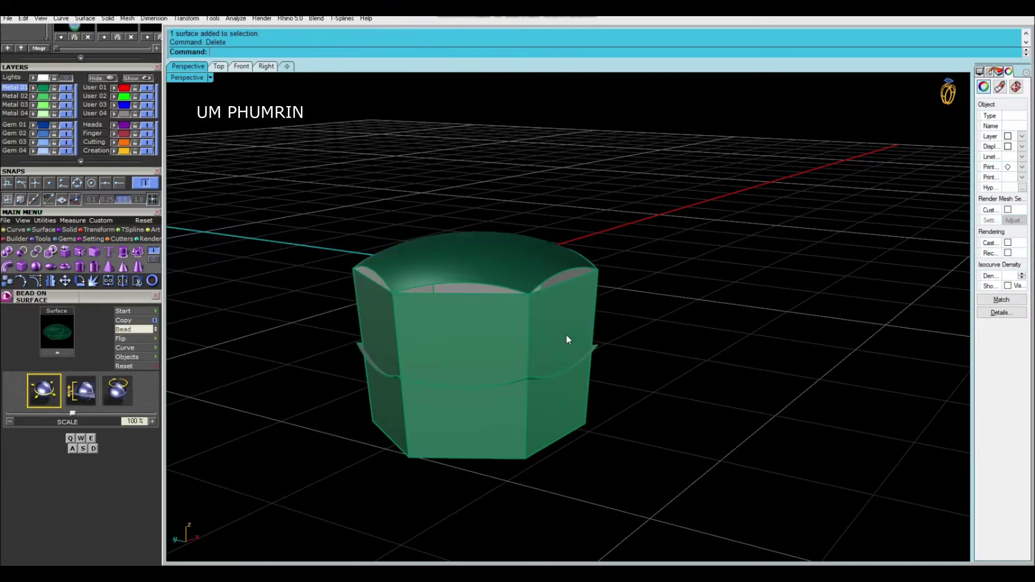
Window-select and delete the hexagonal bead's bottom surface
{"action": "left_click", "coordinate": [547, 377]}
{"action": "left_click", "coordinate": [591, 363]}
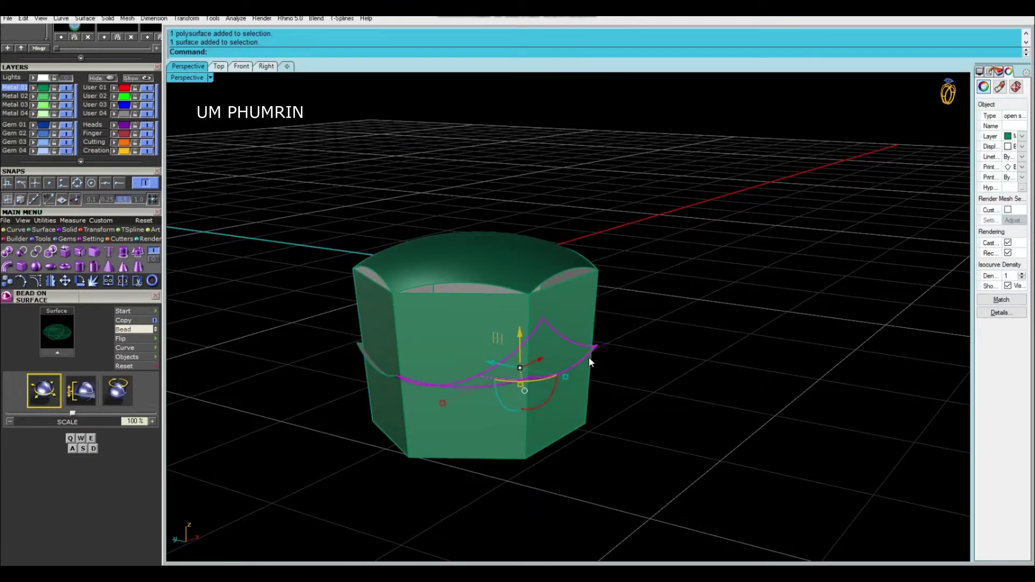
{"action": "left_click", "coordinate": [561, 436]}
{"action": "left_click_drag", "start_coordinate": [326, 304], "coordinate": [710, 429]}
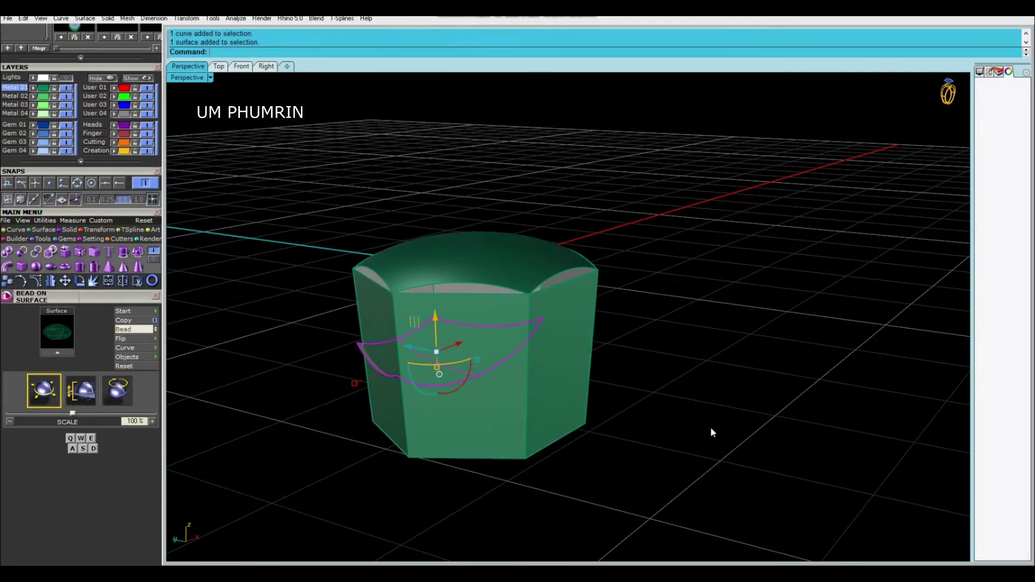
{"action": "key", "text": "Delete"}
{"action": "mouse_move", "coordinate": [646, 361]}
{"action": "right_mouse_down"}
{"action": "mouse_move", "coordinate": [668, 285]}
{"action": "mouse_move", "coordinate": [678, 348]}
{"action": "right_mouse_up"}
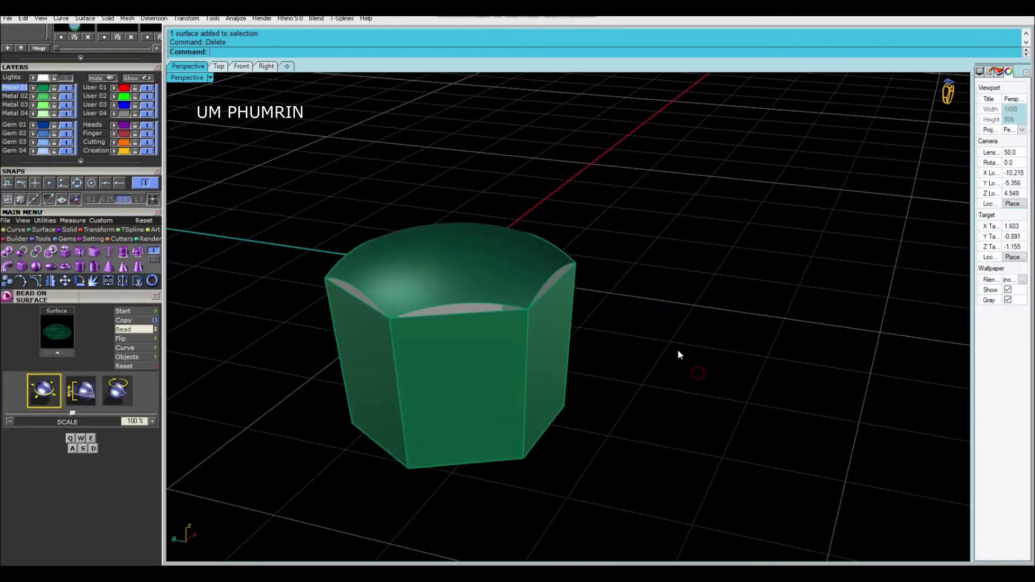
{"action": "left_click", "coordinate": [513, 317]}
{"action": "key", "text": "Delete"}
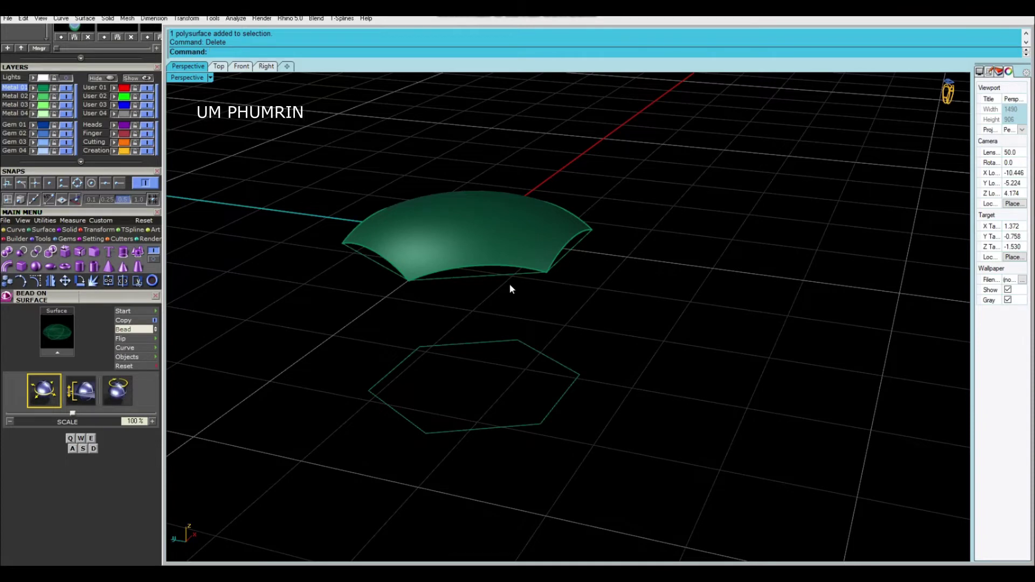
{"action": "right_click_drag", "start_coordinate": [509, 283], "coordinate": [515, 298]}
{"action": "key", "text": "ctrl+z"}
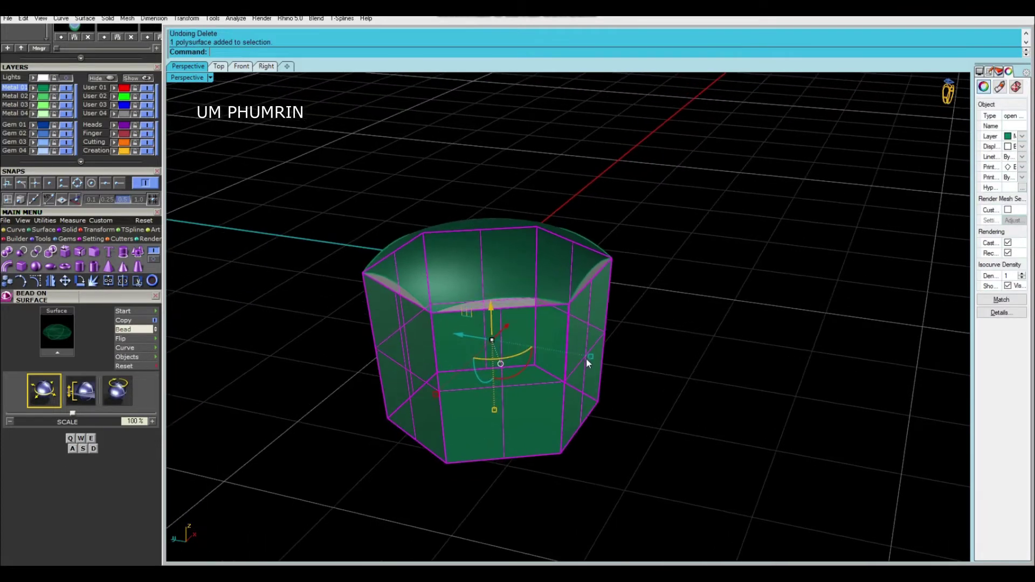
Offset the bead's surfaces by 0.4 with all directions flipped
{"action": "type", "text": "O3f"}
{"action": "key", "text": "Return"}
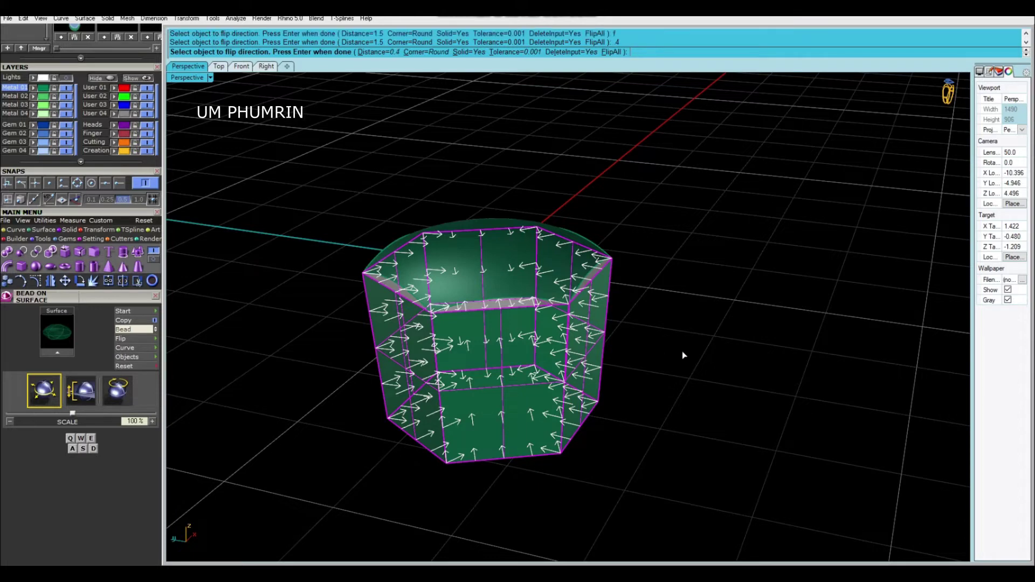
{"action": "key", "text": "Return"}
{"action": "left_click", "coordinate": [485, 243], "text": "ctrl+shift"}
{"action": "mouse_move", "coordinate": [485, 243]}
{"action": "right_mouse_down"}
{"action": "mouse_move", "coordinate": [472, 186]}
{"action": "mouse_move", "coordinate": [702, 404]}
{"action": "mouse_move", "coordinate": [806, 305]}
{"action": "mouse_move", "coordinate": [566, 233]}
{"action": "right_mouse_up"}
{"action": "key", "text": "Escape"}
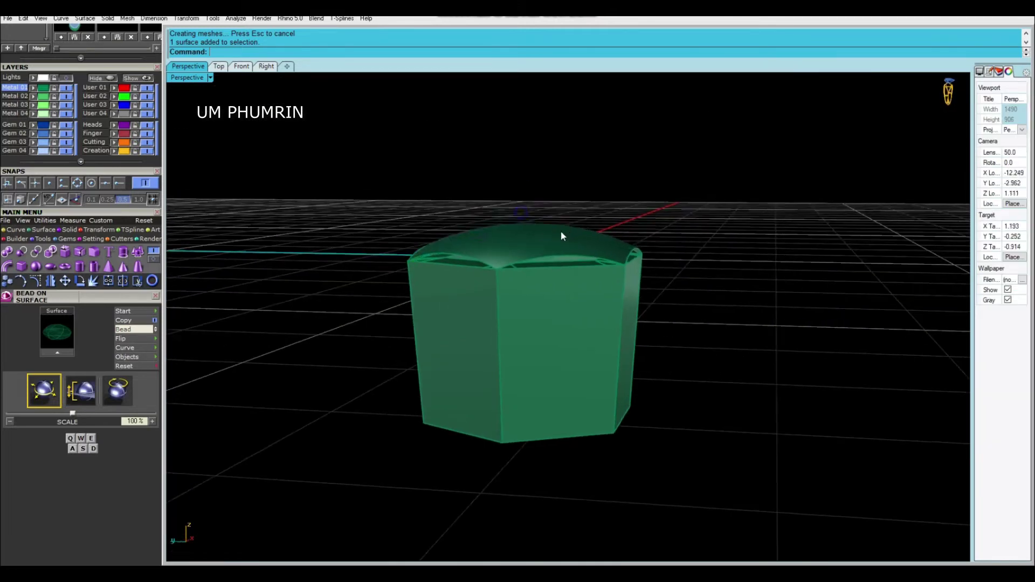
Lower the domed top face down into the hexagonal body with the gumball
{"action": "left_click", "coordinate": [566, 233], "text": "ctrl+shift"}
{"action": "scroll", "coordinate": [531, 221], "scroll_direction": "up", "scroll_amount": 2}
{"action": "left_click_drag", "start_coordinate": [528, 211], "coordinate": [555, 243]}
{"action": "scroll", "coordinate": [379, 307], "scroll_direction": "up", "scroll_amount": 3}
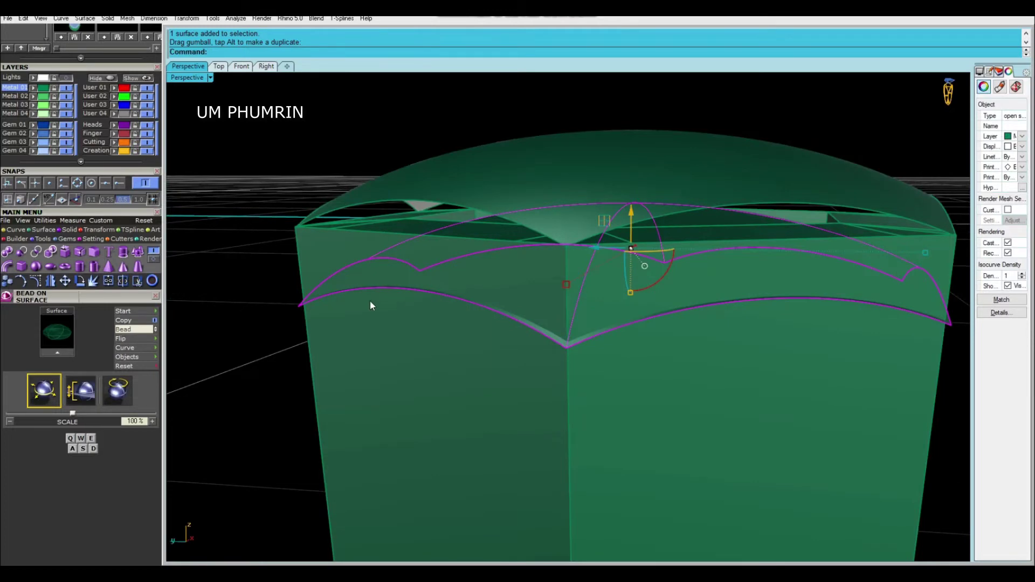
{"action": "scroll", "coordinate": [631, 341], "scroll_direction": "up", "scroll_amount": 3}
{"action": "scroll", "coordinate": [758, 272], "scroll_direction": "up", "scroll_amount": 2}
{"action": "scroll", "coordinate": [758, 272], "scroll_direction": "down", "scroll_amount": 5}
{"action": "right_click_drag", "start_coordinate": [757, 272], "coordinate": [809, 259]}
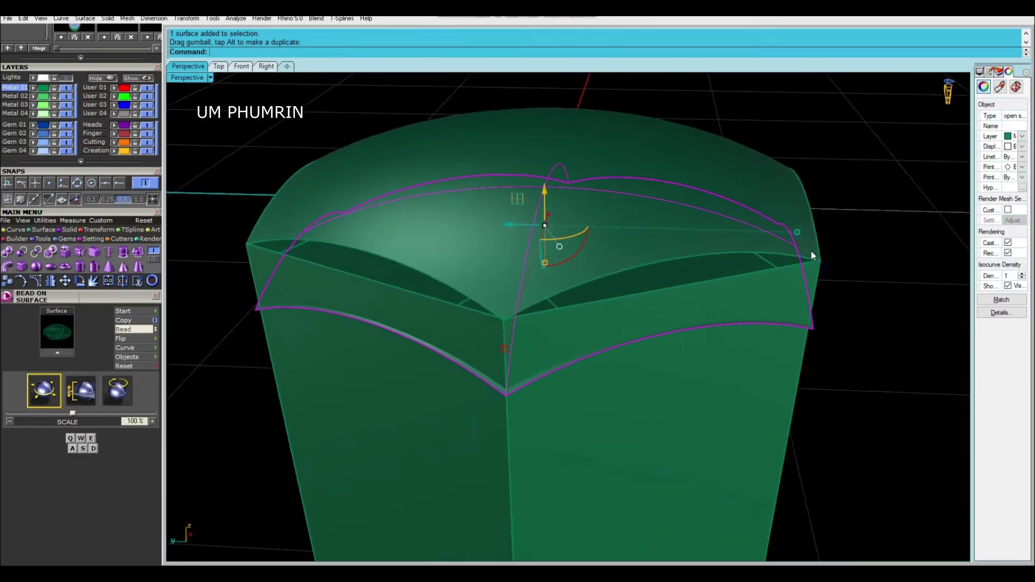
{"action": "scroll", "coordinate": [793, 232], "scroll_direction": "up", "scroll_amount": 4}
{"action": "left_click_drag", "start_coordinate": [792, 231], "coordinate": [787, 231]}
{"action": "scroll", "coordinate": [787, 231], "scroll_direction": "down", "scroll_amount": 4}
Duplicate the upper border edges, delete those curves, and join all pieces
{"action": "key", "text": "Return"}
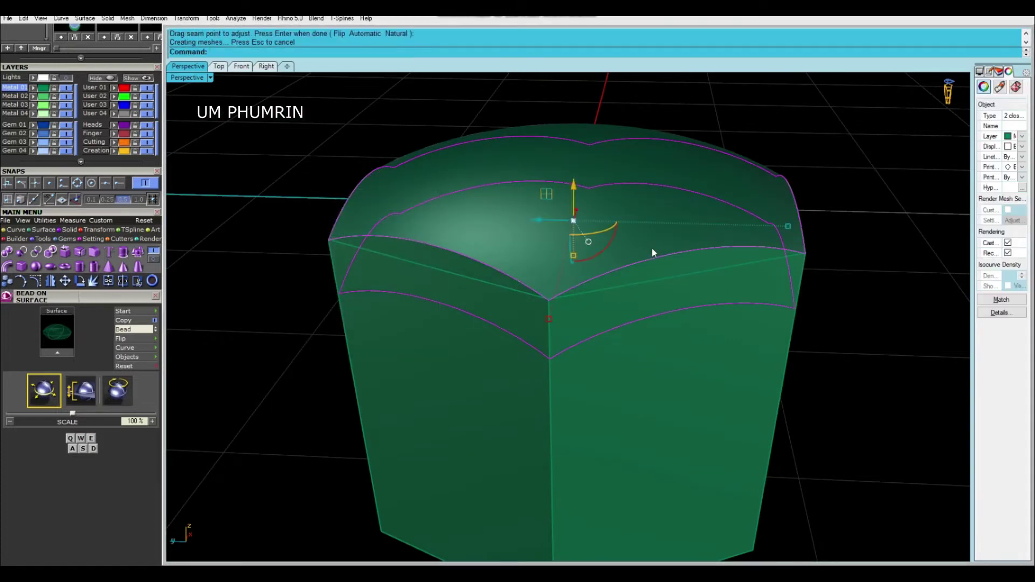
{"action": "key", "text": "Delete"}
{"action": "key", "text": "ctrl+a"}
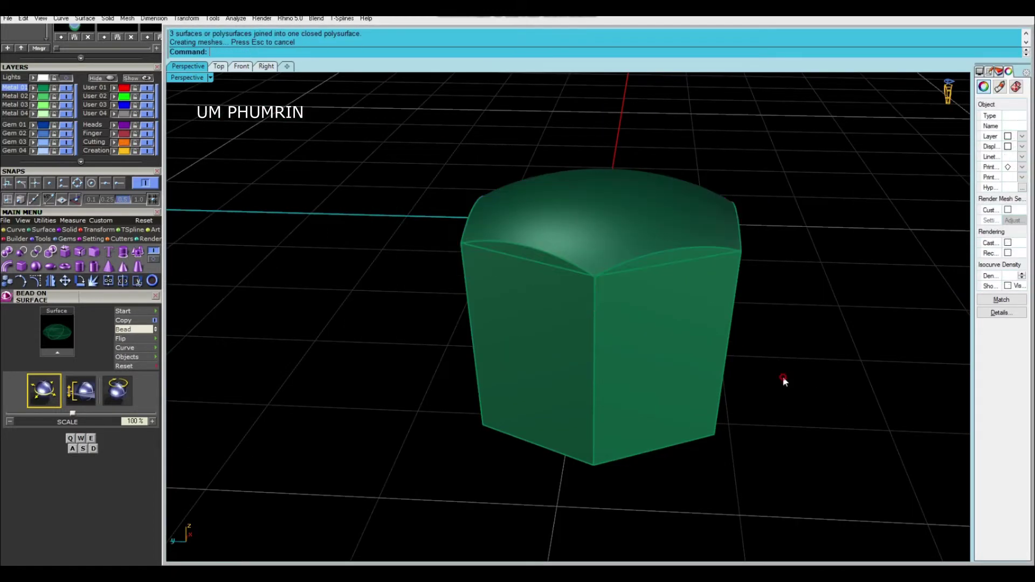
{"action": "left_click", "coordinate": [901, 293]}
Select the domed top and hexagonal body pieces from a side view
{"action": "left_click", "coordinate": [638, 244]}
{"action": "left_click_drag", "start_coordinate": [843, 323], "coordinate": [605, 173]}
{"action": "left_click", "coordinate": [557, 246]}
{"action": "left_click", "coordinate": [519, 231], "text": "shift"}
{"action": "left_click", "coordinate": [717, 302], "text": "ctrl"}
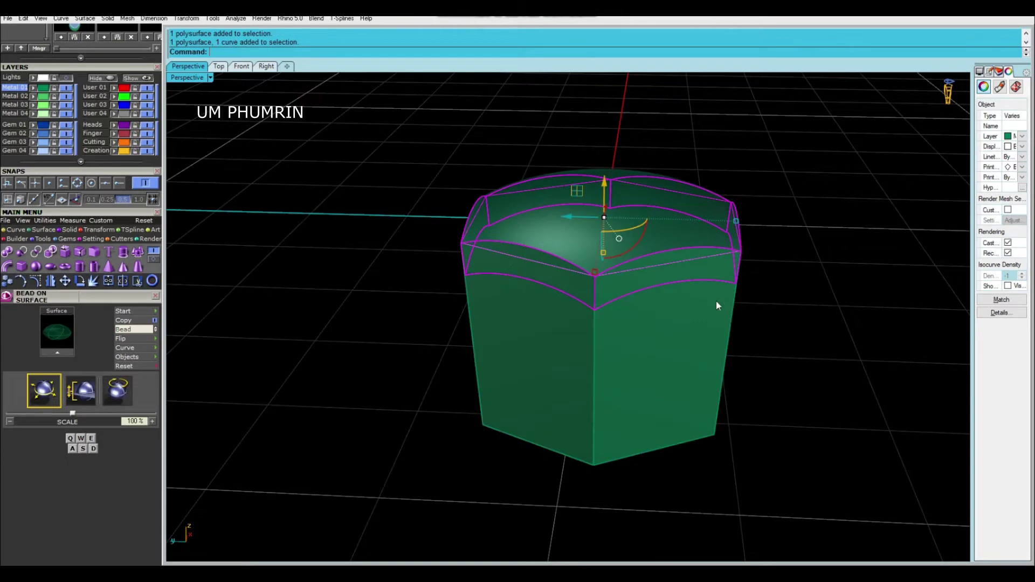
{"action": "mouse_move", "coordinate": [701, 213]}
{"action": "right_mouse_down"}
{"action": "mouse_move", "coordinate": [736, 190]}
{"action": "mouse_move", "coordinate": [666, 208]}
{"action": "right_mouse_up"}
{"action": "key", "text": "Escape"}
Delete the leftover bottom outline curve
{"action": "left_click_drag", "start_coordinate": [281, 350], "coordinate": [711, 477]}
{"action": "type", "text": "d"}
{"action": "key", "text": "Return"}
{"action": "key", "text": "Escape"}
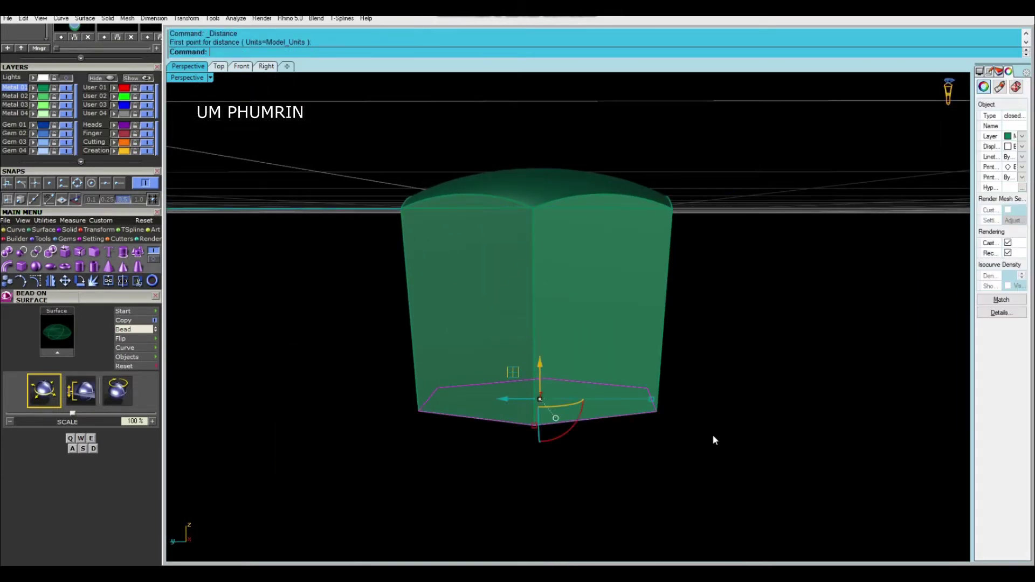
{"action": "key", "text": "Delete"}
{"action": "right_click_drag", "start_coordinate": [714, 439], "coordinate": [721, 386]}
Group the dome and hexagonal body into one link with G
{"action": "key", "text": "ctrl+a"}
{"action": "mouse_move", "coordinate": [555, 127]}
{"action": "right_mouse_down"}
{"action": "mouse_move", "coordinate": [663, 243]}
{"action": "mouse_move", "coordinate": [785, 272]}
{"action": "mouse_move", "coordinate": [802, 330]}
{"action": "mouse_move", "coordinate": [726, 305]}
{"action": "right_mouse_up"}
{"action": "type", "text": "g"}
{"action": "key", "text": "Return"}
{"action": "key", "text": "Escape"}
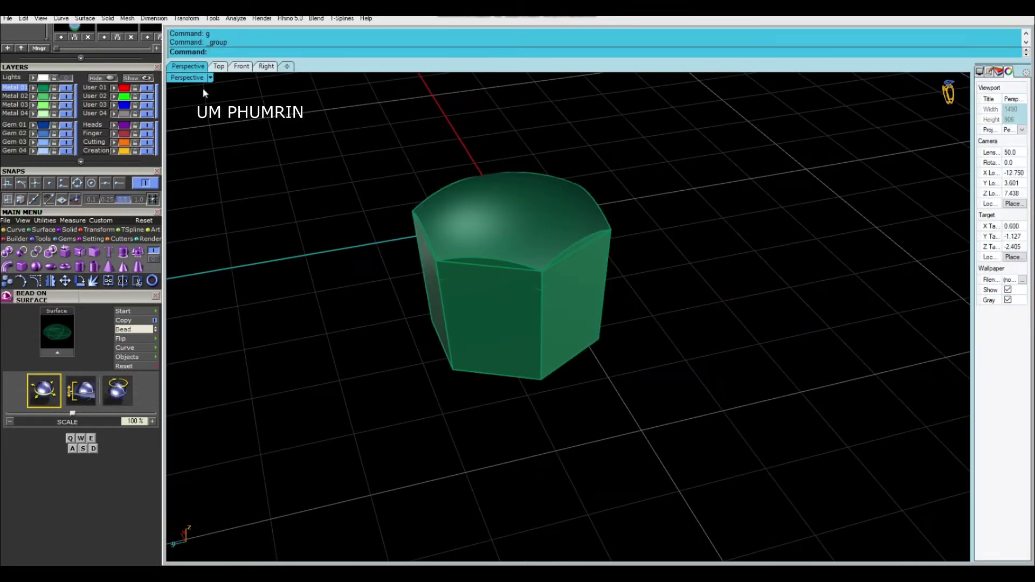
Briefly reveal the hidden prong head, then hide it again
{"action": "left_click", "coordinate": [146, 78]}
{"action": "scroll", "coordinate": [492, 230], "scroll_direction": "down", "scroll_amount": 3}
{"action": "left_click", "coordinate": [552, 283]}
{"action": "key", "text": "ctrl+z"}
Save the grouped link as new project snapshot UM PHUMRIN 4_96
{"action": "left_click", "coordinate": [446, 225]}
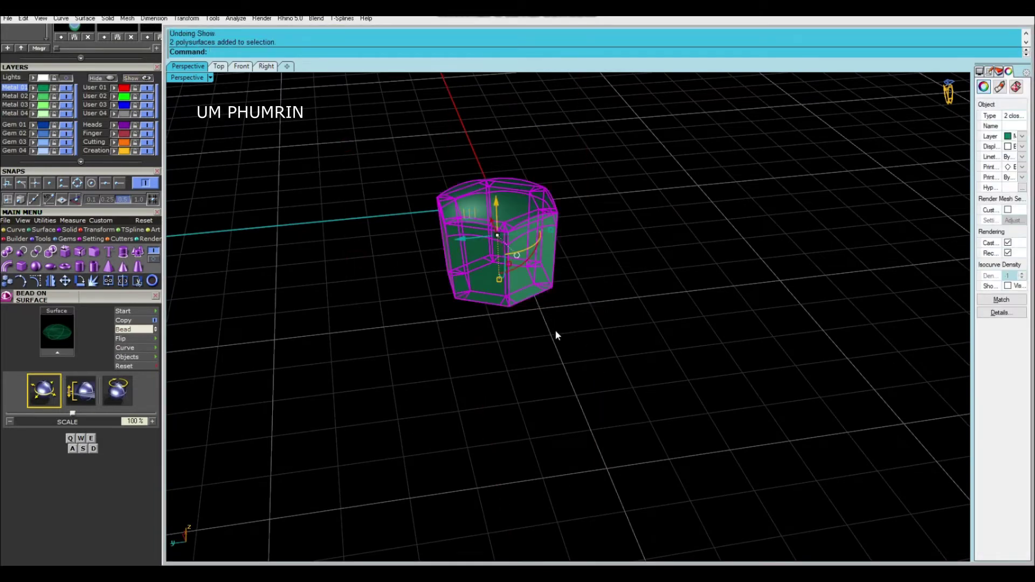
{"action": "left_click_drag", "start_coordinate": [111, 72], "coordinate": [124, 222]}
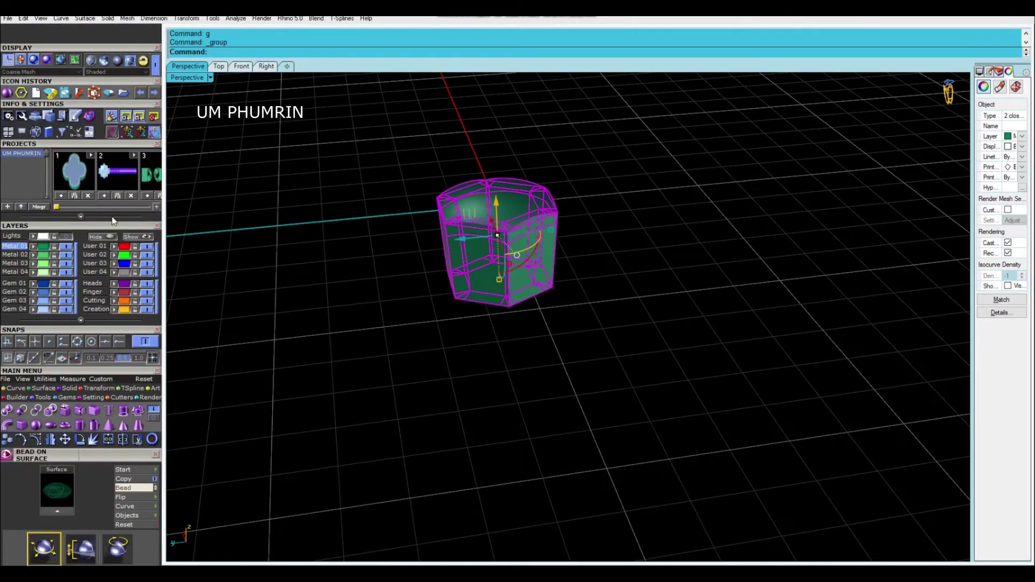
{"action": "left_click_drag", "start_coordinate": [57, 207], "coordinate": [136, 210]}
{"action": "left_click", "coordinate": [156, 206]}
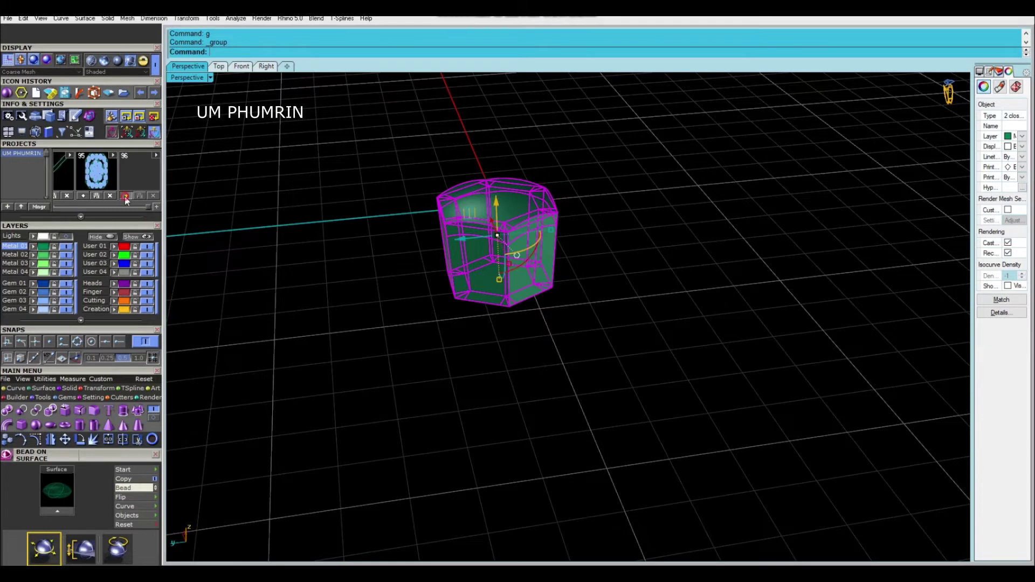
{"action": "left_click", "coordinate": [225, 245]}
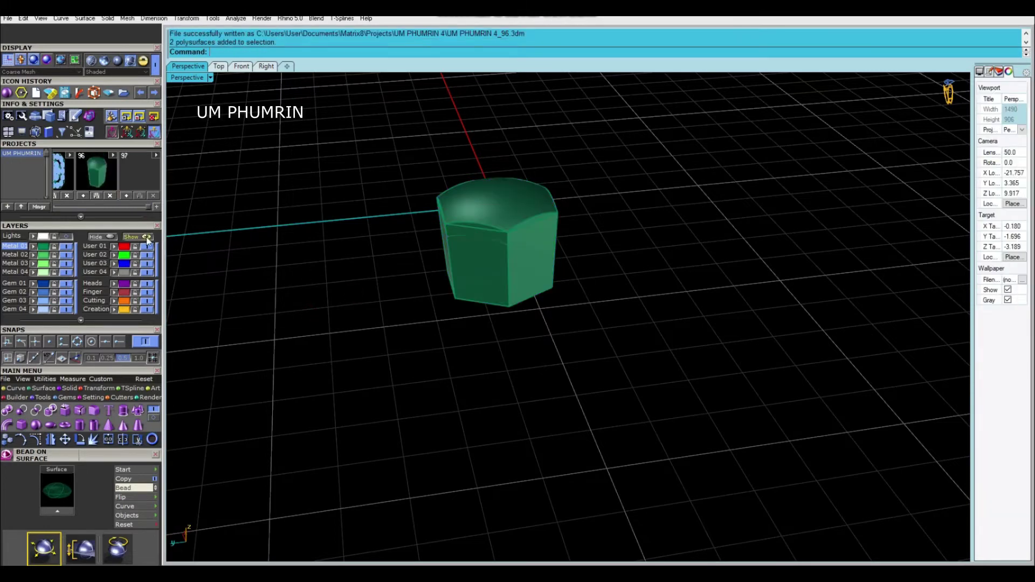
Show the hidden prong head and diamond and select the link's polysurfaces
{"action": "left_click", "coordinate": [146, 238]}
{"action": "left_click", "coordinate": [499, 277]}
{"action": "left_click", "coordinate": [546, 310]}
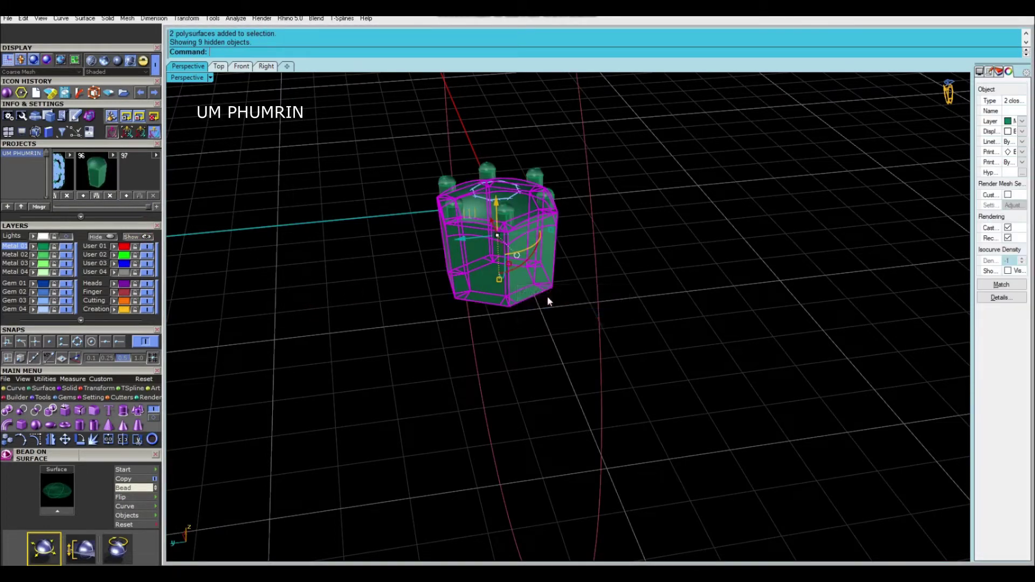
{"action": "scroll", "coordinate": [545, 301], "scroll_direction": "down", "scroll_amount": 5}
{"action": "right_click_drag", "start_coordinate": [558, 316], "coordinate": [533, 314]}
{"action": "scroll", "coordinate": [536, 310], "scroll_direction": "up", "scroll_amount": 3}
In the Front view, raise the link, head and diamond onto the ring circle's top
{"action": "left_click", "coordinate": [240, 72]}
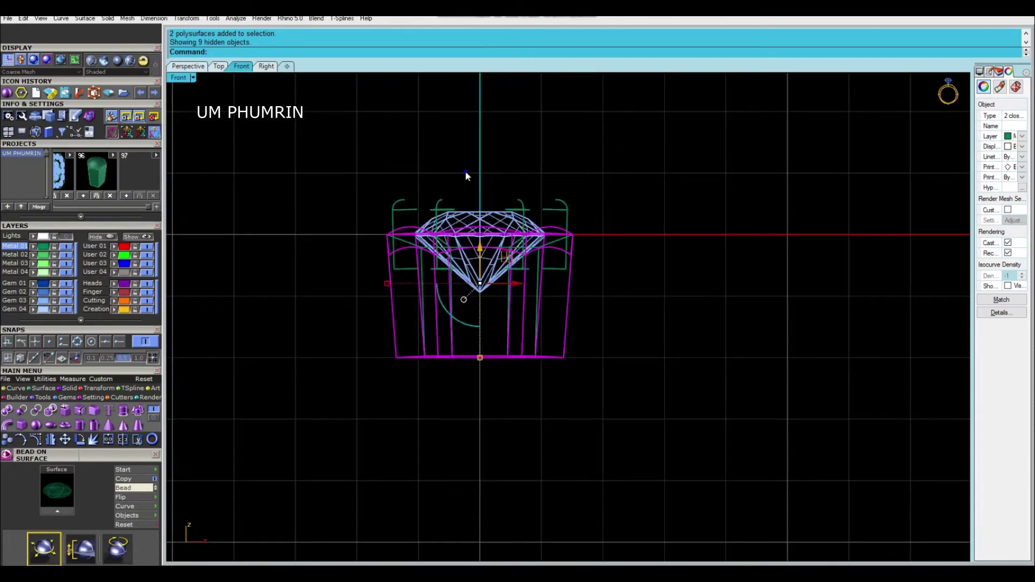
{"action": "scroll", "coordinate": [461, 163], "scroll_direction": "down", "scroll_amount": 3}
{"action": "mouse_move", "coordinate": [364, 233]}
{"action": "left_mouse_down"}
{"action": "mouse_move", "coordinate": [520, 359]}
{"action": "mouse_move", "coordinate": [502, 82]}
{"action": "left_mouse_up"}
{"action": "scroll", "coordinate": [539, 272], "scroll_direction": "up", "scroll_amount": 3}
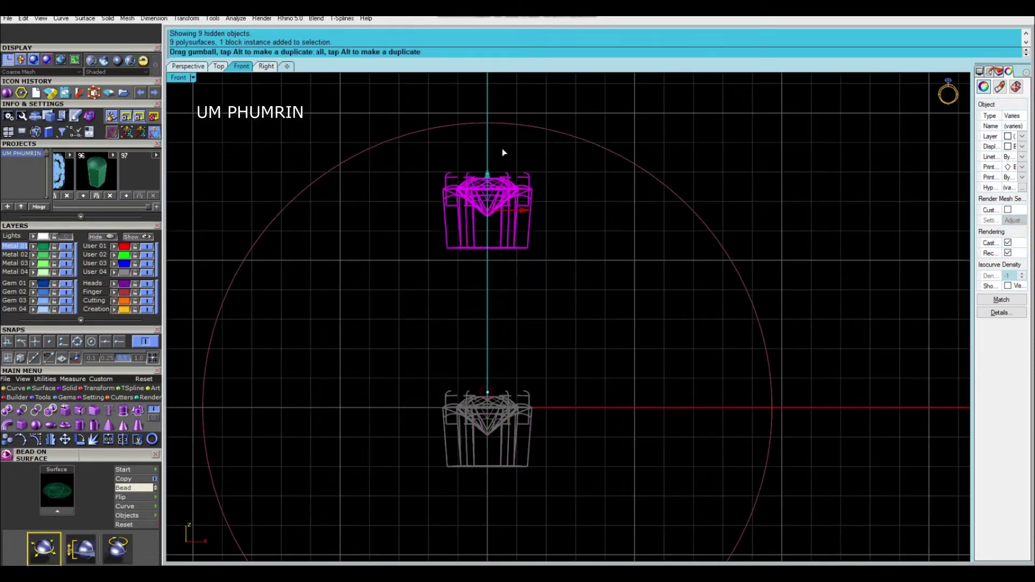
{"action": "right_click_drag", "start_coordinate": [501, 82], "coordinate": [485, 178]}
{"action": "scroll", "coordinate": [486, 177], "scroll_direction": "up", "scroll_amount": 1}
{"action": "left_click_drag", "start_coordinate": [486, 178], "coordinate": [507, 158]}
{"action": "key", "text": "Escape"}
Select the whole head group and start a rotation, then cancel it
{"action": "scroll", "coordinate": [646, 178], "scroll_direction": "up", "scroll_amount": 1}
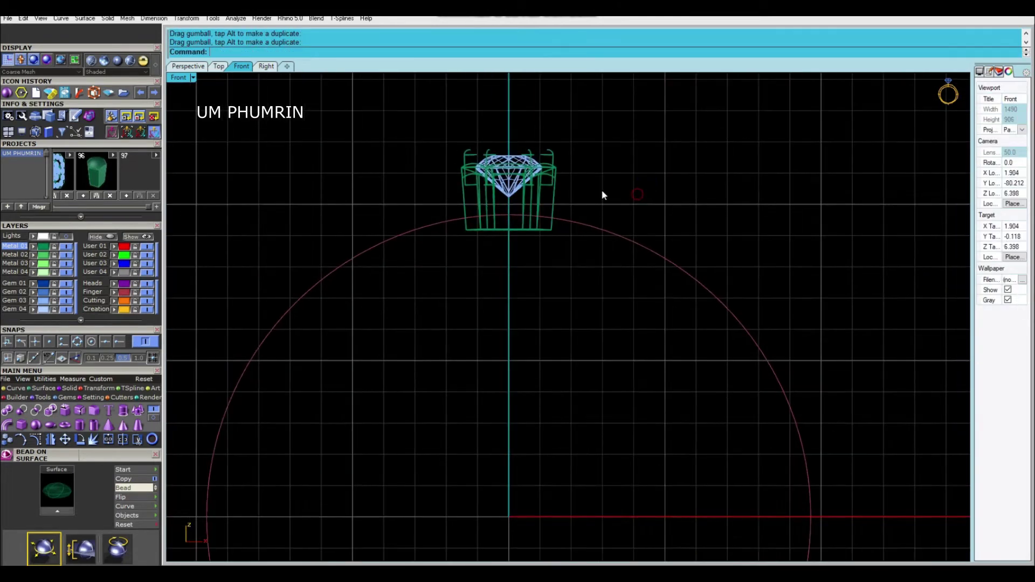
{"action": "scroll", "coordinate": [601, 189], "scroll_direction": "up", "scroll_amount": 1}
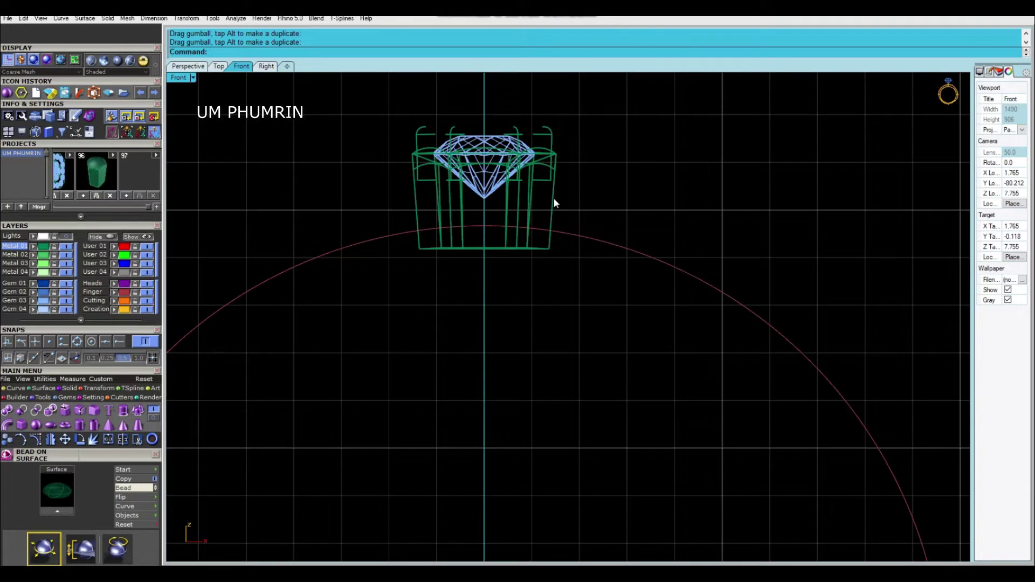
{"action": "left_click", "coordinate": [551, 199]}
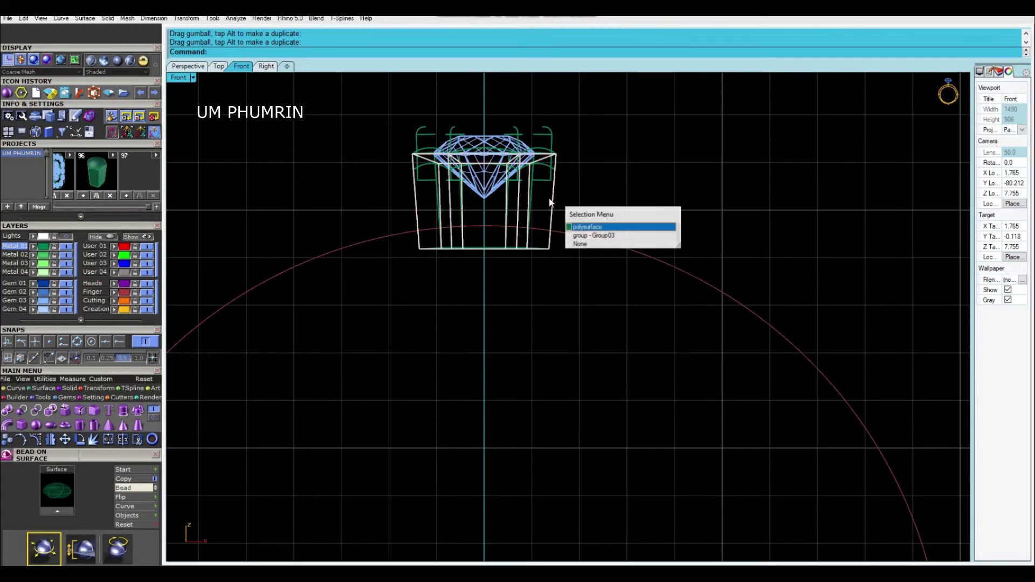
{"action": "left_click", "coordinate": [593, 236]}
{"action": "right_click_drag", "start_coordinate": [558, 208], "coordinate": [528, 206]}
{"action": "type", "text": "r"}
{"action": "key", "text": "Return"}
{"action": "key", "text": "Return"}
{"action": "key", "text": "Escape"}
{"action": "type", "text": "da"}
{"action": "key", "text": "Return"}
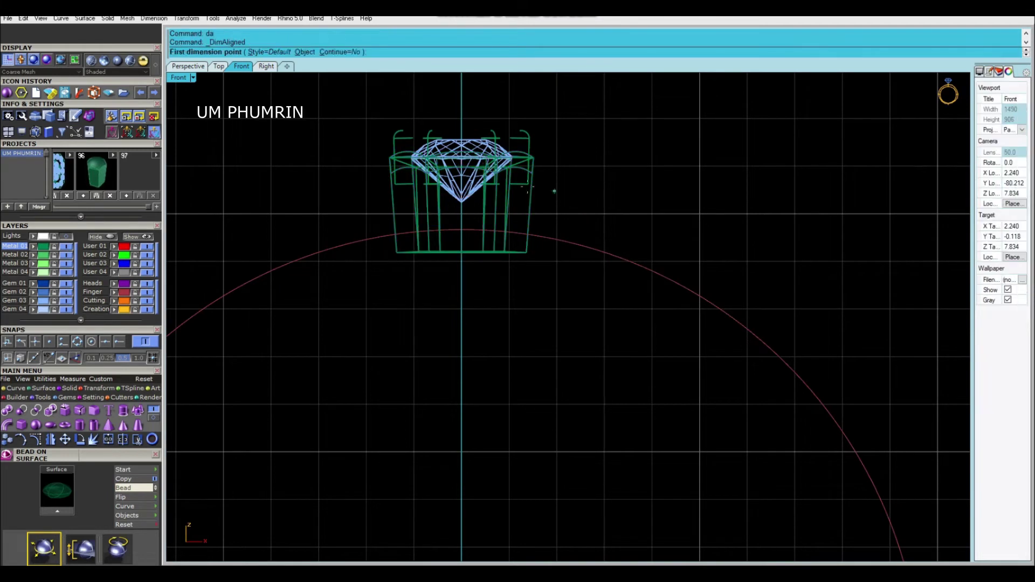
Cancel the stray aligned dimension and clear the assembly selection
{"action": "scroll", "coordinate": [463, 173], "scroll_direction": "up", "scroll_amount": 2}
{"action": "left_click", "coordinate": [467, 239]}
{"action": "key", "text": "Escape"}
{"action": "left_click_drag", "start_coordinate": [501, 231], "coordinate": [446, 138]}
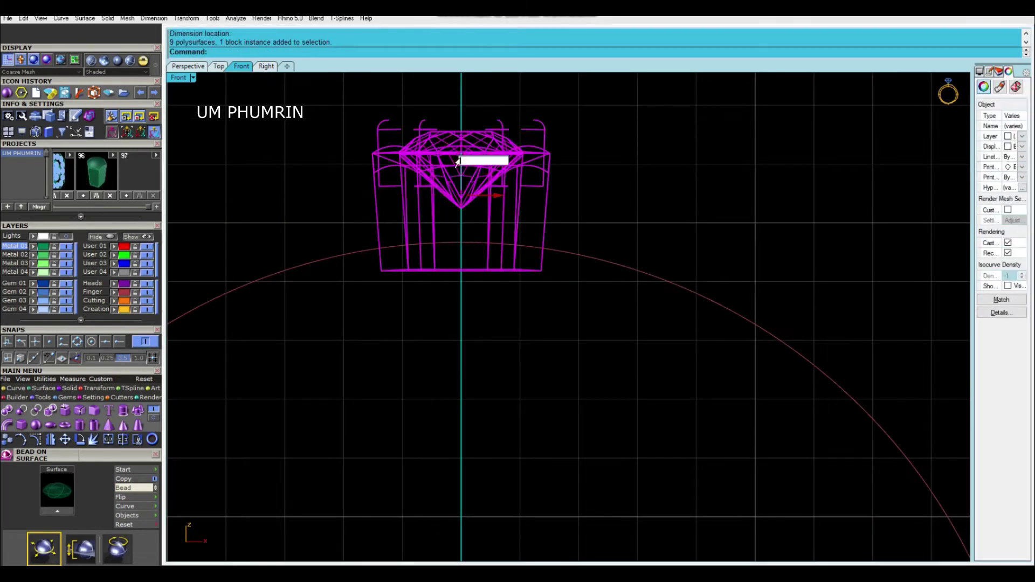
{"action": "scroll", "coordinate": [522, 165], "scroll_direction": "down", "scroll_amount": 2}
{"action": "key", "text": "Escape"}
Select the whole head group and start rotating it about the ring centre
{"action": "scroll", "coordinate": [523, 164], "scroll_direction": "up", "scroll_amount": 2}
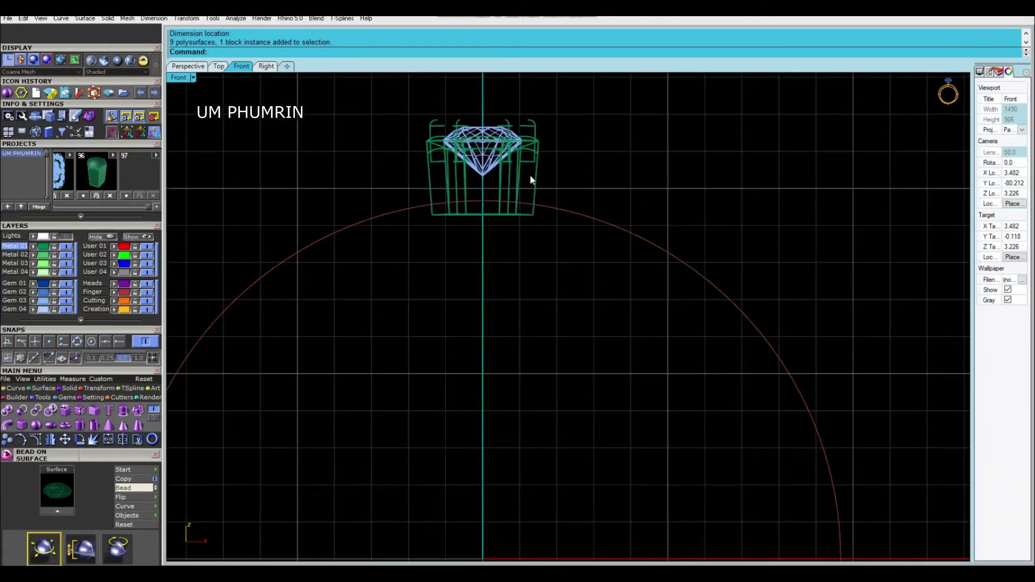
{"action": "scroll", "coordinate": [529, 173], "scroll_direction": "up", "scroll_amount": 1}
{"action": "left_click", "coordinate": [550, 163]}
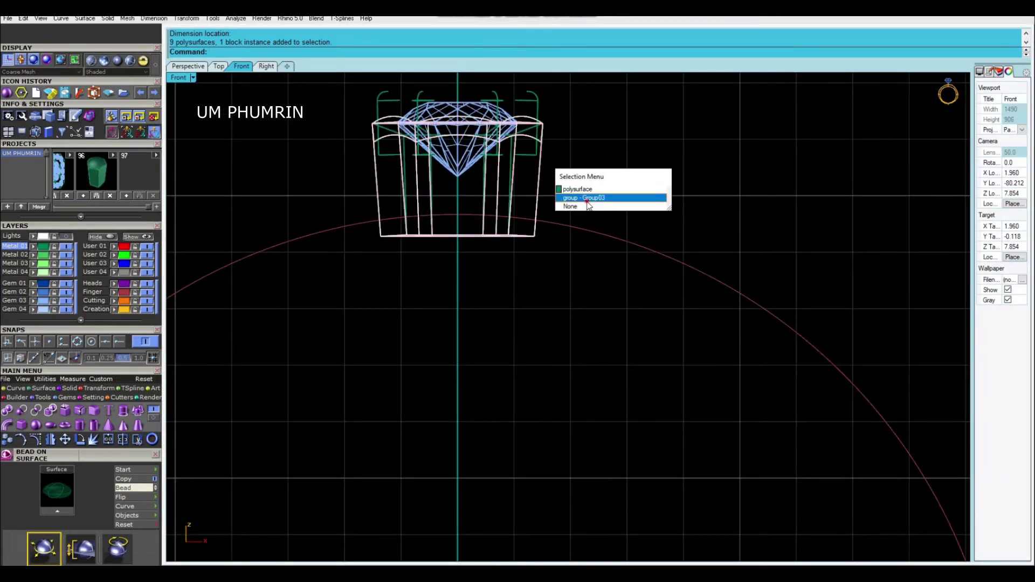
{"action": "left_click", "coordinate": [584, 198]}
{"action": "right_click_drag", "start_coordinate": [526, 173], "coordinate": [516, 210]}
{"action": "type", "text": "r"}
{"action": "key", "text": "Return"}
{"action": "key", "text": "Return"}
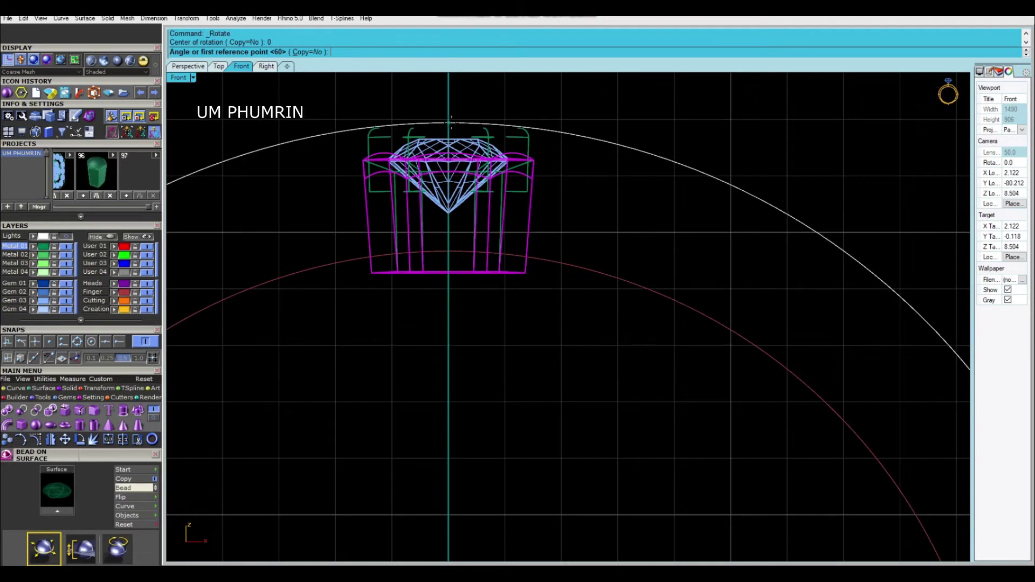
Rotate a copy of the link to sit beside the diamond head along the circle
{"action": "left_click", "coordinate": [451, 110]}
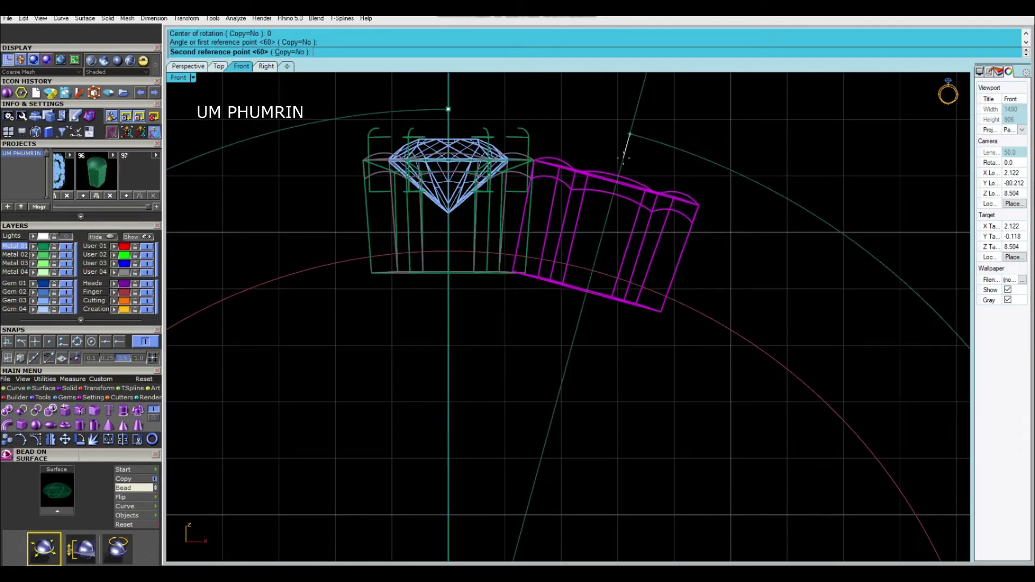
{"action": "left_click", "coordinate": [293, 51]}
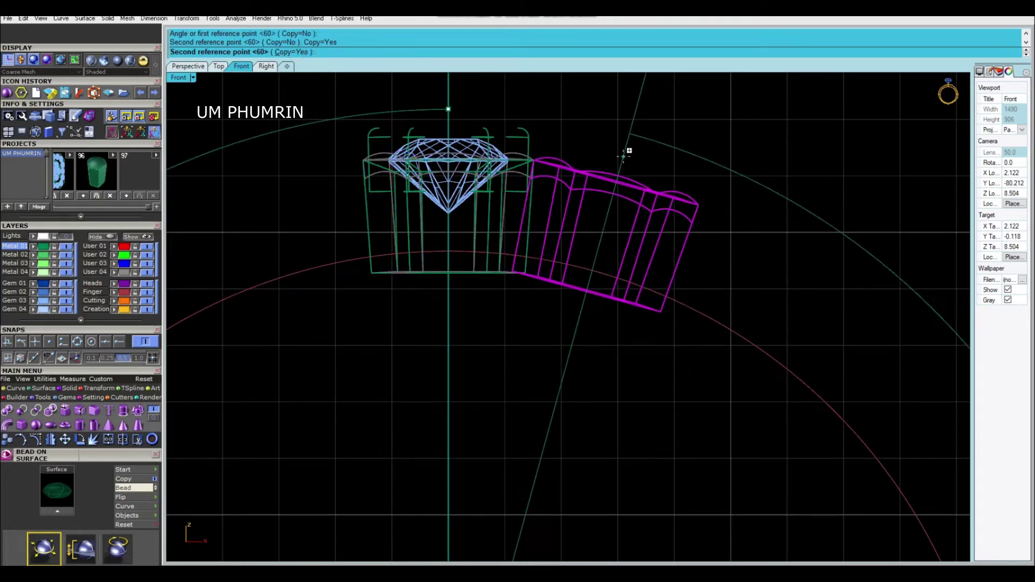
{"action": "left_click", "coordinate": [623, 155]}
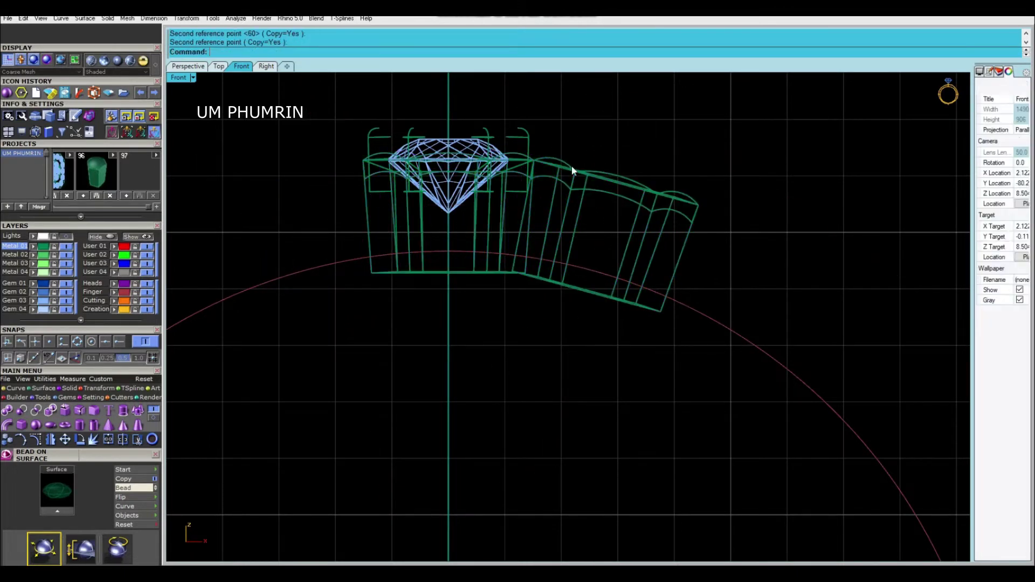
Switch to the Perspective view and orbit to look down on the setting
{"action": "left_click", "coordinate": [532, 231]}
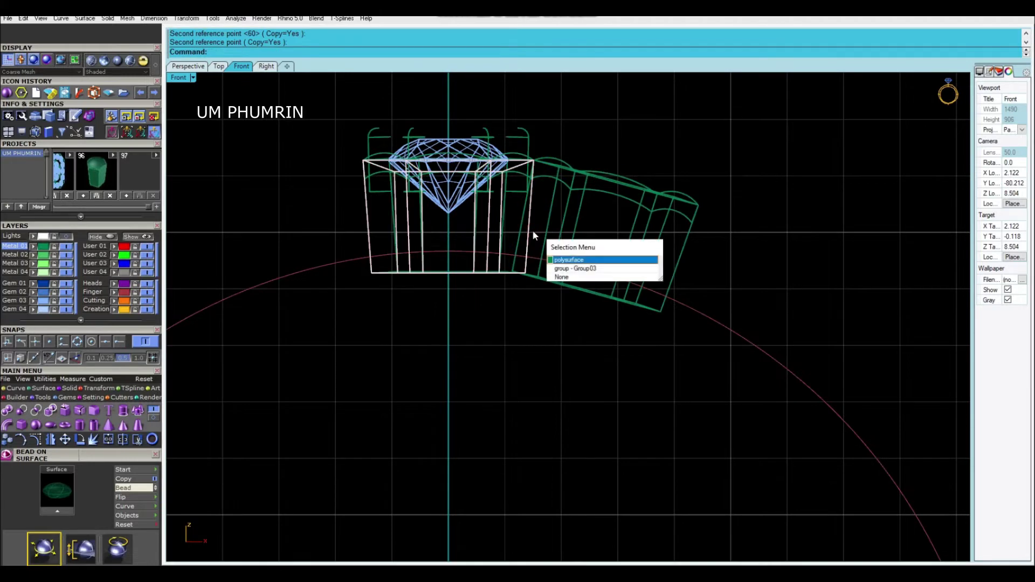
{"action": "left_click", "coordinate": [576, 268]}
{"action": "key", "text": "Escape"}
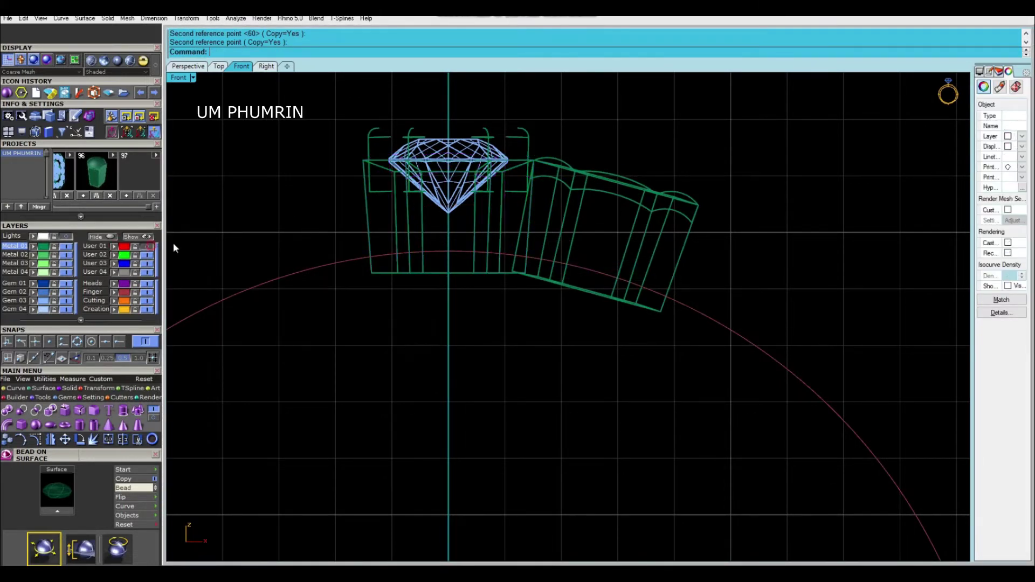
{"action": "left_click", "coordinate": [188, 66]}
{"action": "scroll", "coordinate": [544, 244], "scroll_direction": "down", "scroll_amount": 5}
{"action": "mouse_move", "coordinate": [543, 243]}
{"action": "right_mouse_down"}
{"action": "mouse_move", "coordinate": [555, 259]}
{"action": "mouse_move", "coordinate": [521, 276]}
{"action": "mouse_move", "coordinate": [616, 303]}
{"action": "mouse_move", "coordinate": [573, 311]}
{"action": "mouse_move", "coordinate": [628, 291]}
{"action": "mouse_move", "coordinate": [561, 280]}
{"action": "mouse_move", "coordinate": [390, 198]}
{"action": "right_mouse_up"}
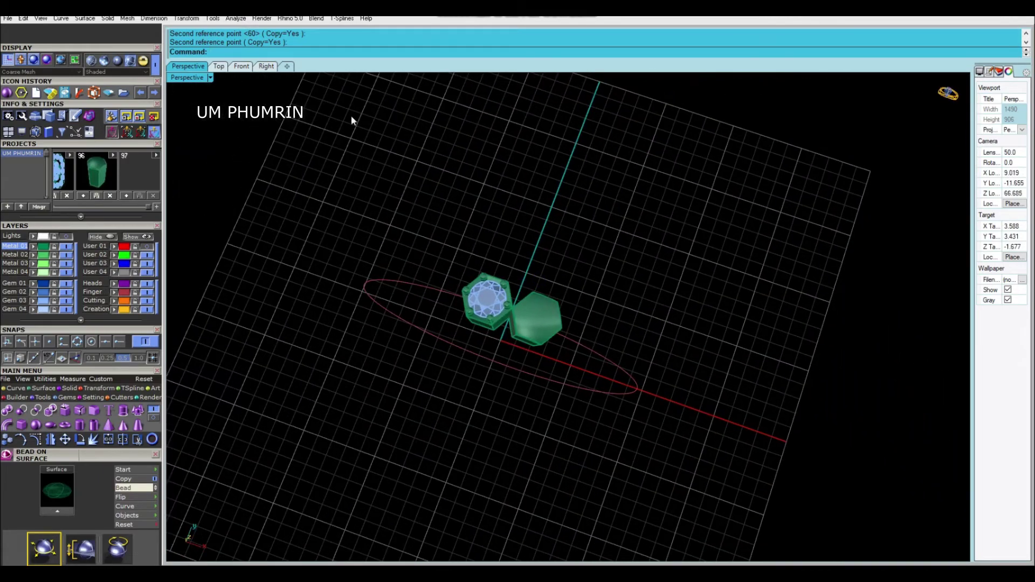
Preview polar arrays of the head and link with 12, then 13 items, cancelling each
{"action": "type", "text": "A"}
{"action": "key", "text": "Return"}
{"action": "type", "text": "0"}
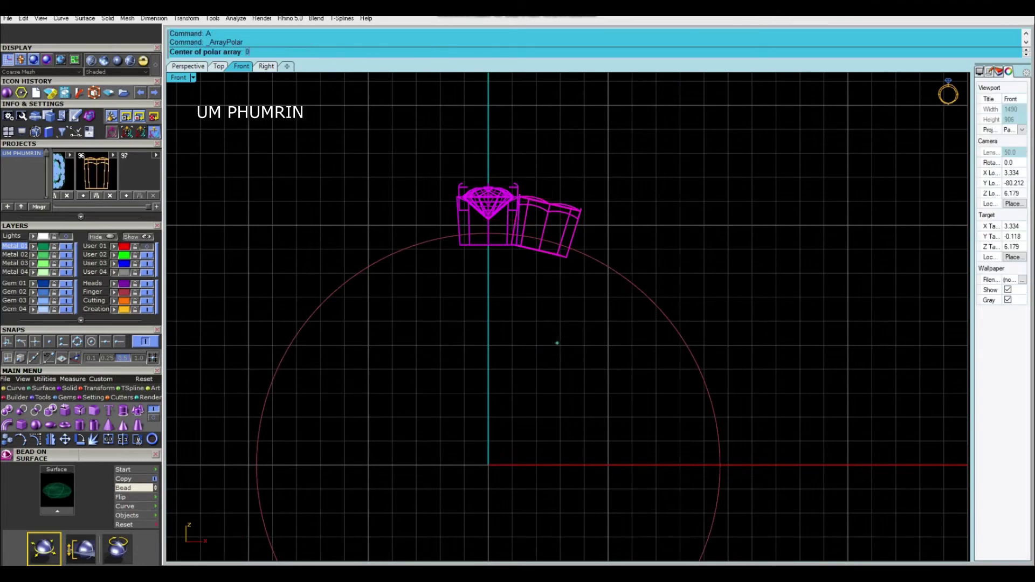
{"action": "type", "text": "12"}
{"action": "key", "text": "Return"}
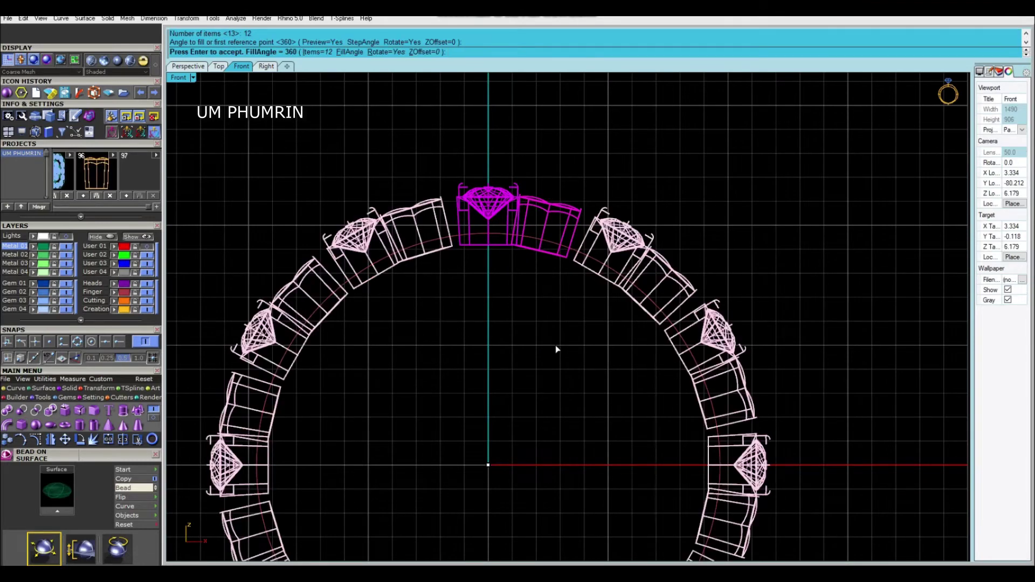
{"action": "key", "text": "Escape"}
{"action": "key", "text": "Return"}
{"action": "type", "text": "0"}
{"action": "key", "text": "Return"}
{"action": "type", "text": "13"}
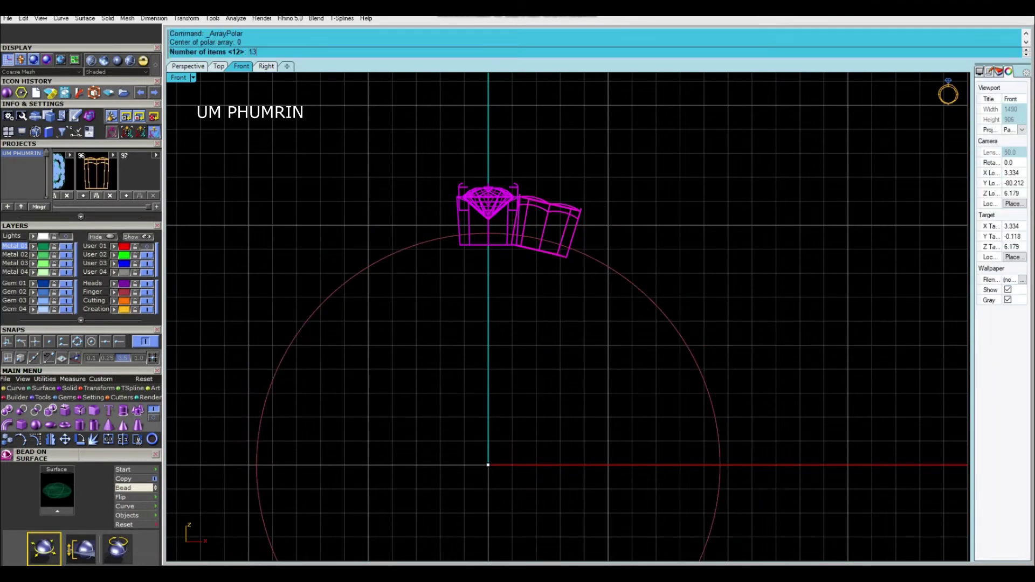
{"action": "key", "text": "Return"}
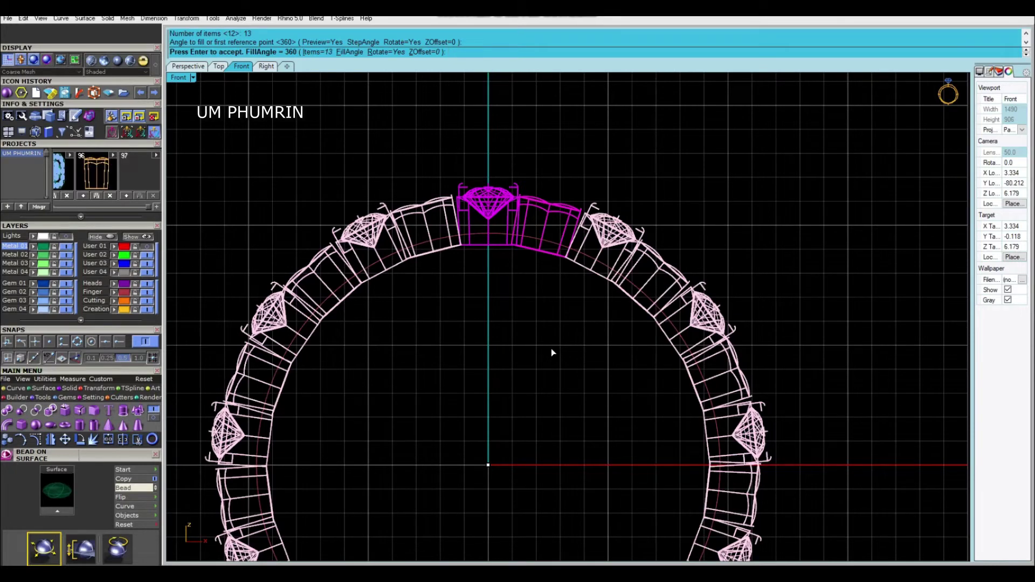
{"action": "key", "text": "Escape"}
{"action": "key", "text": "Return"}
Polar-array the head and link 14 times around the full 360° circle
{"action": "type", "text": "0"}
{"action": "key", "text": "Return"}
{"action": "type", "text": "4"}
{"action": "key", "text": "Return"}
{"action": "key", "text": "Return"}
{"action": "scroll", "coordinate": [526, 323], "scroll_direction": "down", "scroll_amount": 3}
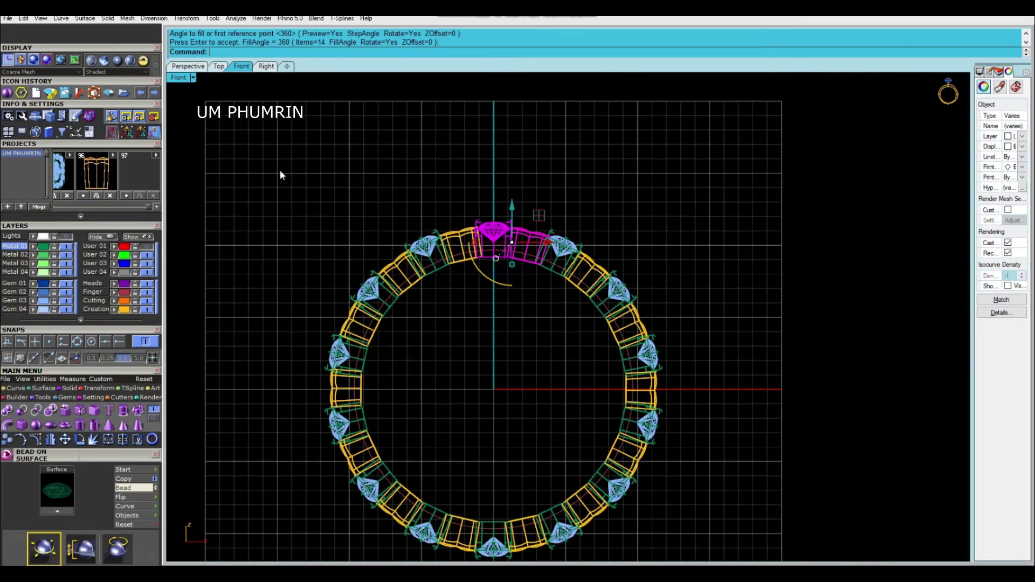
{"action": "left_click", "coordinate": [183, 66]}
{"action": "right_click_drag", "start_coordinate": [539, 280], "coordinate": [587, 308]}
{"action": "scroll", "coordinate": [620, 343], "scroll_direction": "up", "scroll_amount": 5}
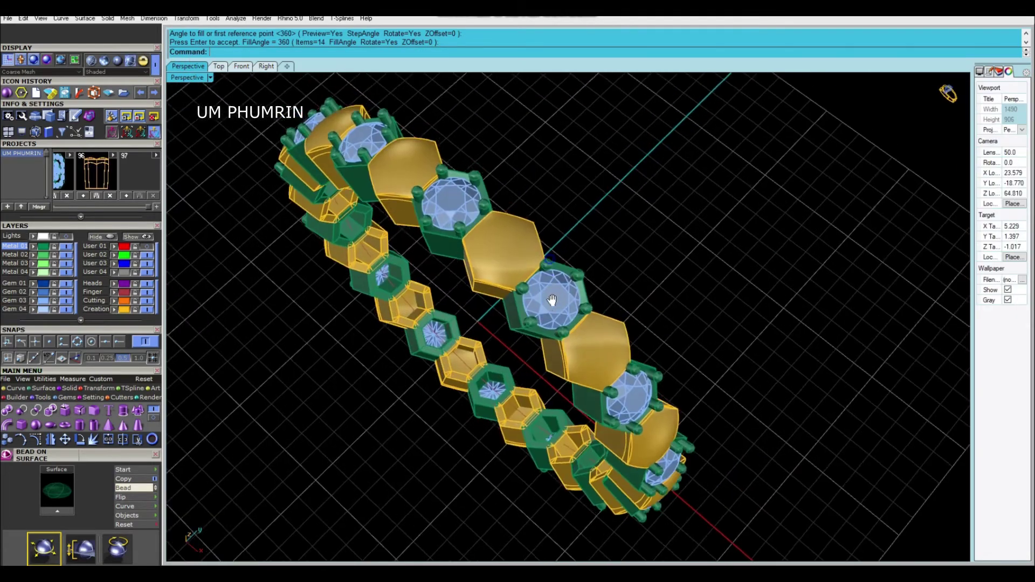
{"action": "scroll", "coordinate": [620, 339], "scroll_direction": "down", "scroll_amount": 5}
{"action": "mouse_move", "coordinate": [620, 339]}
{"action": "right_mouse_down"}
{"action": "mouse_move", "coordinate": [675, 315]}
{"action": "mouse_move", "coordinate": [698, 267]}
{"action": "mouse_move", "coordinate": [613, 271]}
{"action": "right_mouse_up"}
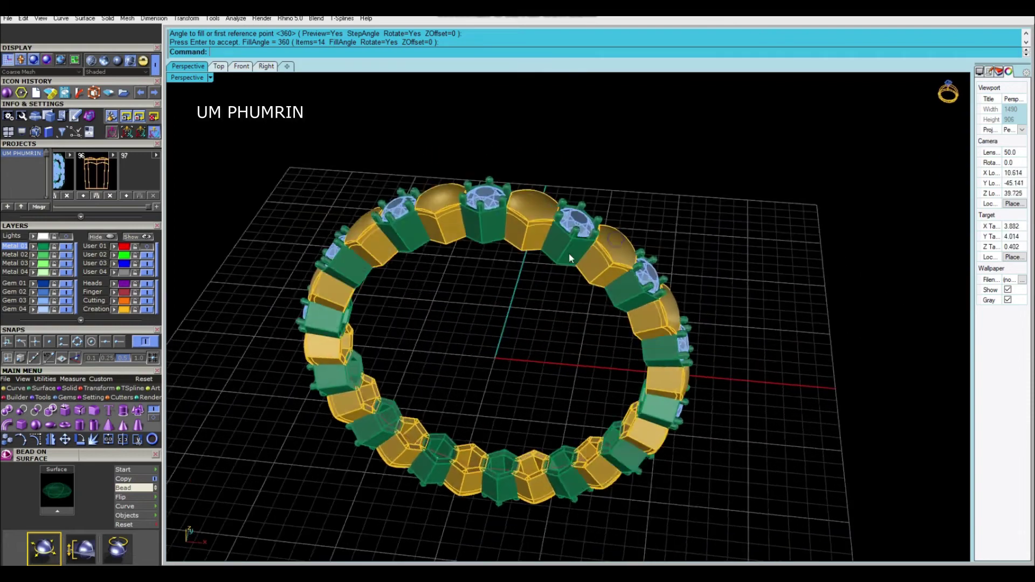
{"action": "scroll", "coordinate": [526, 218], "scroll_direction": "up", "scroll_amount": 5}
{"action": "left_click", "coordinate": [219, 66]}
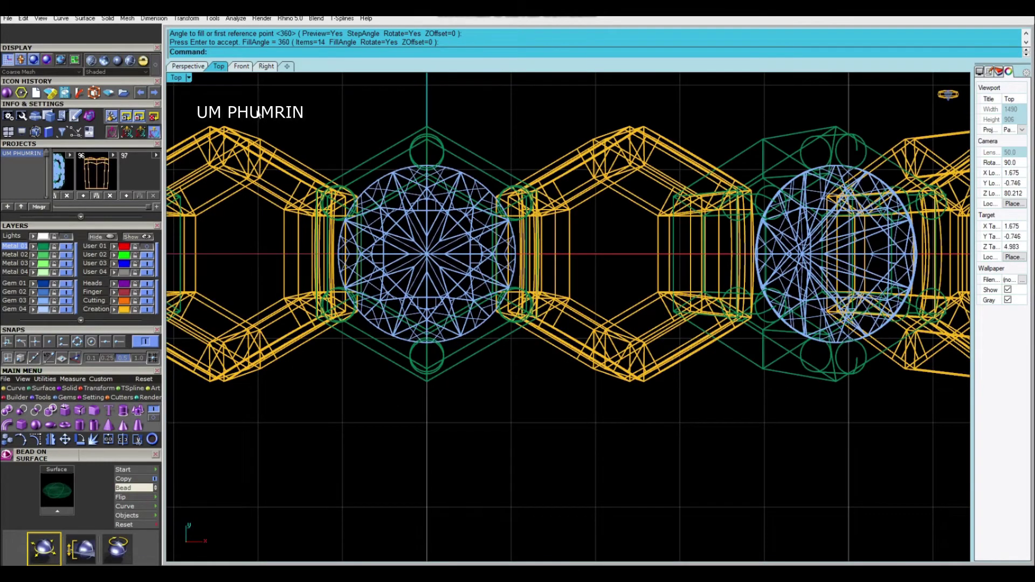
{"action": "left_click", "coordinate": [241, 67]}
{"action": "scroll", "coordinate": [517, 216], "scroll_direction": "up", "scroll_amount": 3}
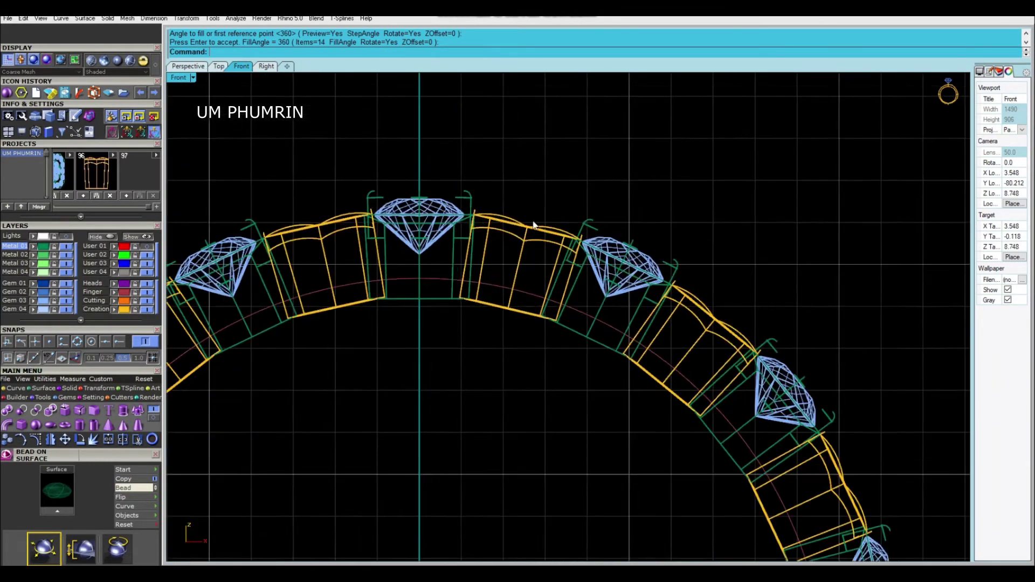
{"action": "scroll", "coordinate": [539, 239], "scroll_direction": "up", "scroll_amount": 3}
{"action": "scroll", "coordinate": [526, 226], "scroll_direction": "down", "scroll_amount": 1}
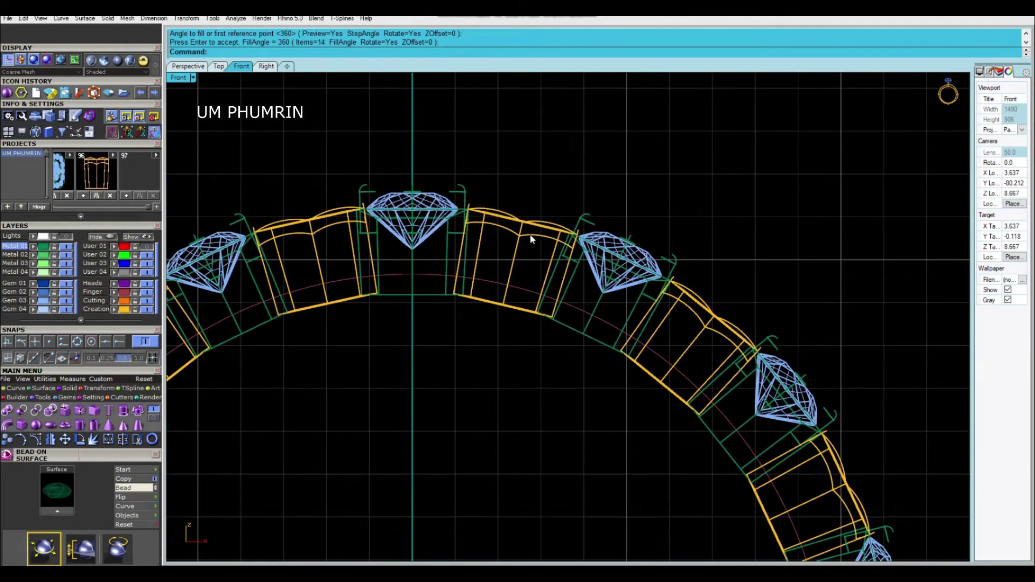
{"action": "scroll", "coordinate": [531, 239], "scroll_direction": "down", "scroll_amount": 2}
{"action": "scroll", "coordinate": [537, 242], "scroll_direction": "down", "scroll_amount": 2}
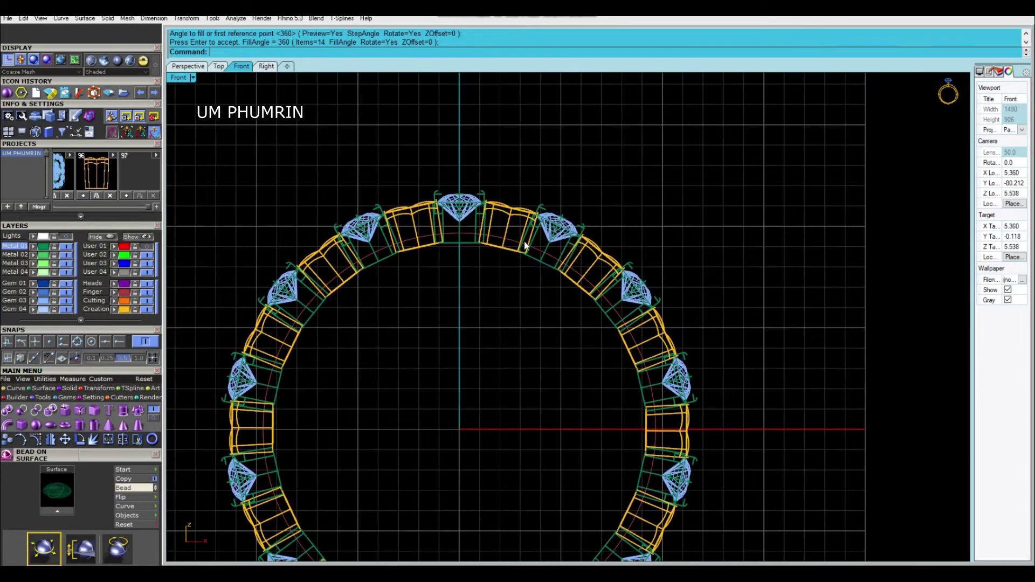
{"action": "scroll", "coordinate": [527, 255], "scroll_direction": "up", "scroll_amount": 2}
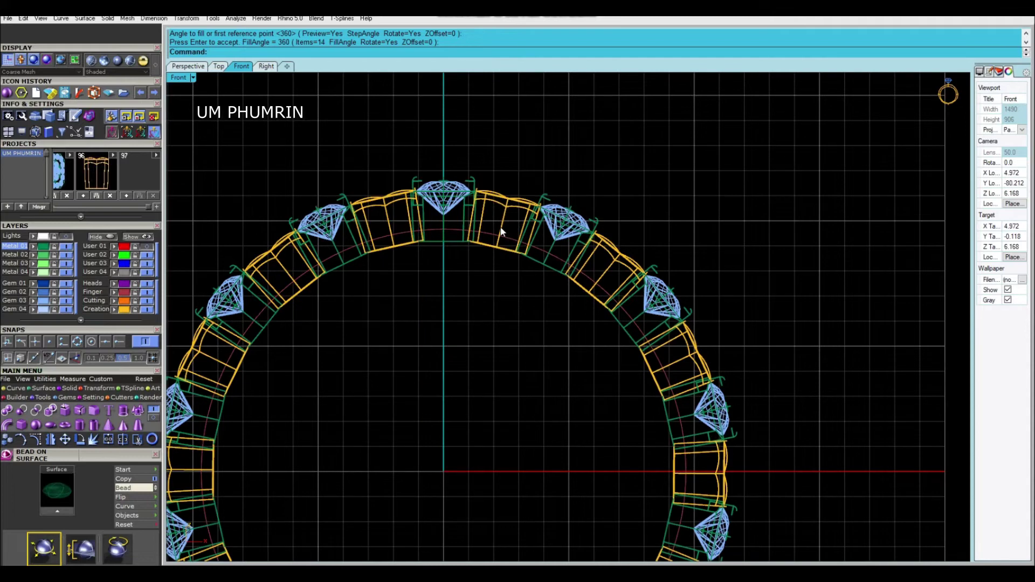
{"action": "scroll", "coordinate": [454, 211], "scroll_direction": "up", "scroll_amount": 2}
{"action": "left_click", "coordinate": [454, 212]}
{"action": "scroll", "coordinate": [545, 132], "scroll_direction": "up", "scroll_amount": 2}
{"action": "left_click", "coordinate": [551, 216]}
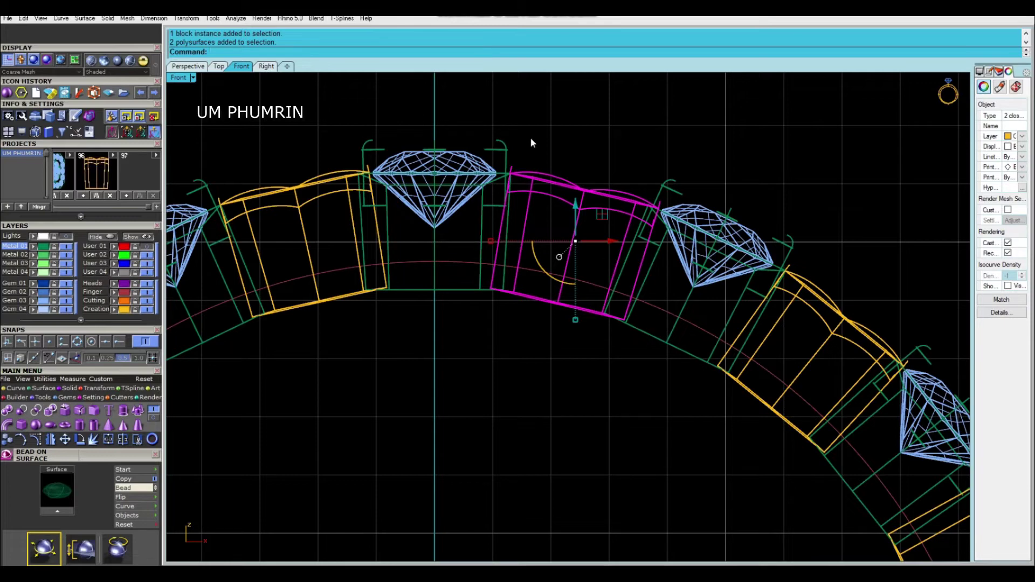
Undo the 14-piece polar array and delete the leftover metal link
{"action": "scroll", "coordinate": [465, 114], "scroll_direction": "down", "scroll_amount": 3}
{"action": "scroll", "coordinate": [513, 148], "scroll_direction": "down", "scroll_amount": 2}
{"action": "left_click", "coordinate": [471, 162]}
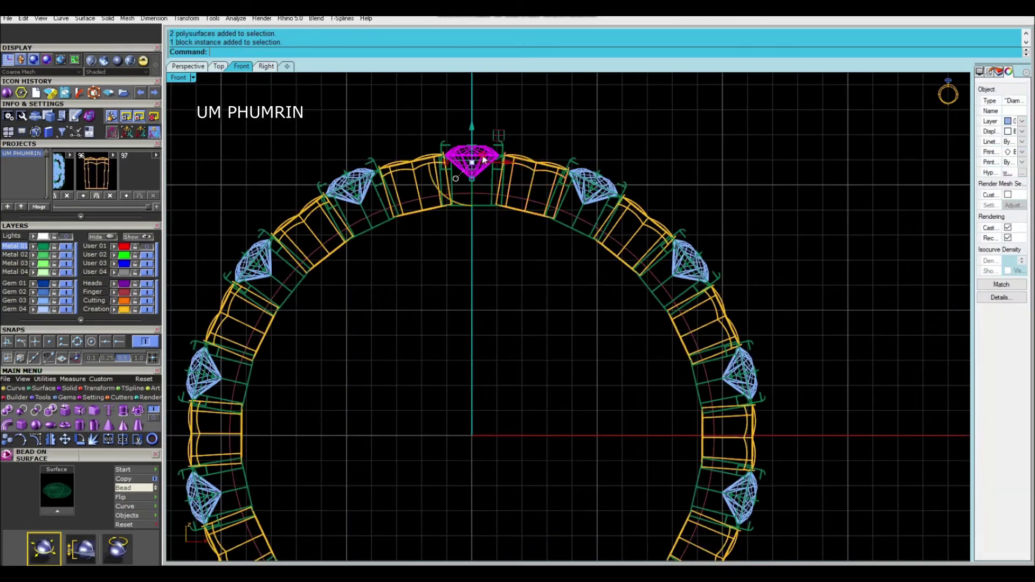
{"action": "left_click", "coordinate": [586, 141]}
{"action": "key", "text": "ctrl+z"}
{"action": "left_click", "coordinate": [535, 172]}
{"action": "type", "text": "d"}
{"action": "key", "text": "Return"}
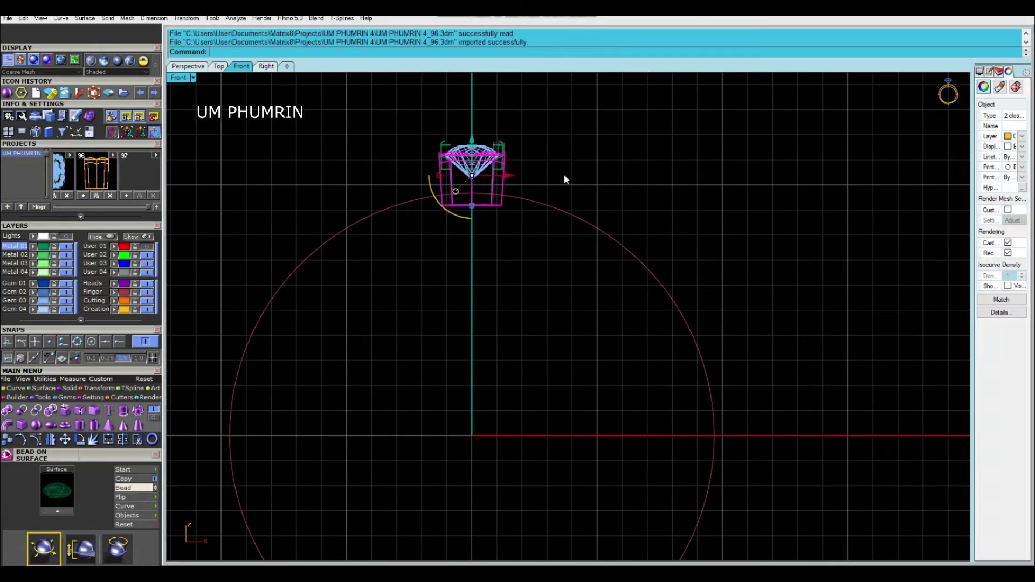
Polar-array the diamond and its head 14 times around the ring
{"action": "scroll", "coordinate": [479, 167], "scroll_direction": "up", "scroll_amount": 1}
{"action": "left_click", "coordinate": [662, 191]}
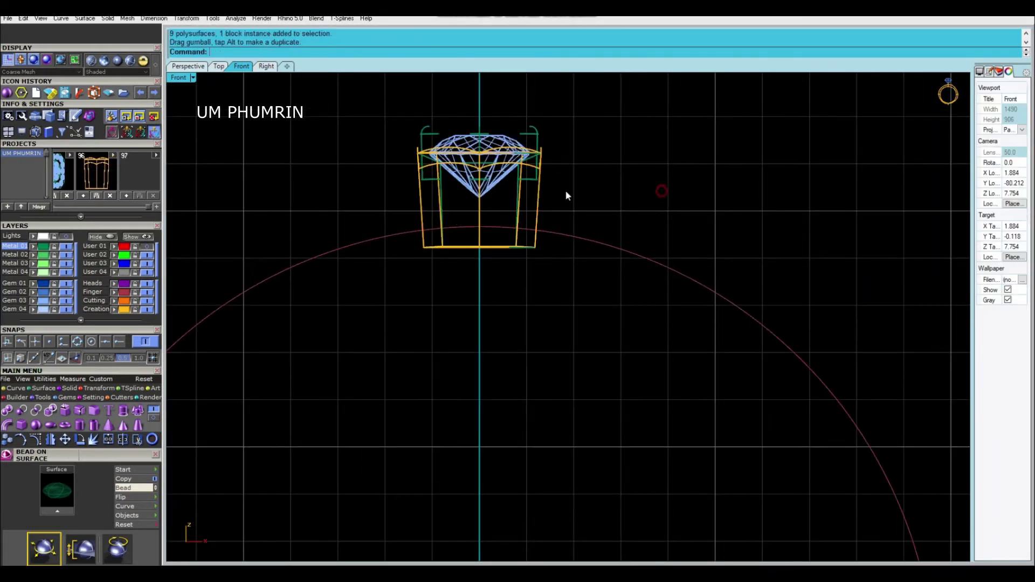
{"action": "left_click", "coordinate": [523, 193]}
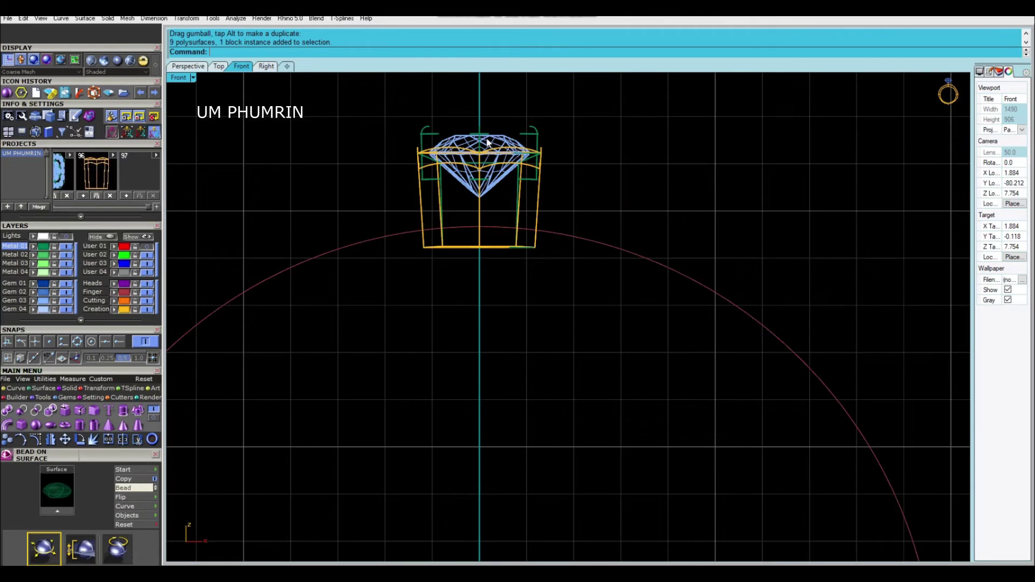
{"action": "scroll", "coordinate": [526, 200], "scroll_direction": "up", "scroll_amount": 1}
{"action": "left_click", "coordinate": [525, 201]}
{"action": "scroll", "coordinate": [528, 229], "scroll_direction": "down", "scroll_amount": 1}
{"action": "type", "text": "g0"}
{"action": "key", "text": "Return"}
{"action": "key", "text": "Return"}
{"action": "key", "text": "Return"}
{"action": "key", "text": "Return"}
{"action": "scroll", "coordinate": [531, 186], "scroll_direction": "up", "scroll_amount": 1}
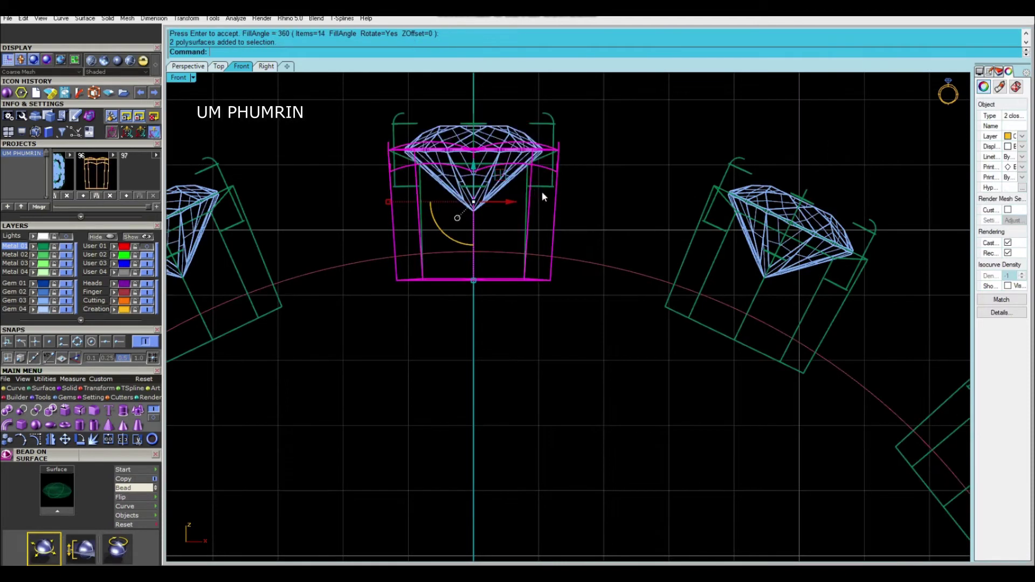
{"action": "scroll", "coordinate": [536, 189], "scroll_direction": "down", "scroll_amount": 1}
{"action": "type", "text": "ro"}
Rotate a copy of the link 346.705° to sit between the top two heads
{"action": "key", "text": "Return"}
{"action": "type", "text": "0"}
{"action": "key", "text": "Return"}
{"action": "scroll", "coordinate": [456, 173], "scroll_direction": "up", "scroll_amount": 1}
{"action": "left_click", "coordinate": [426, 140]}
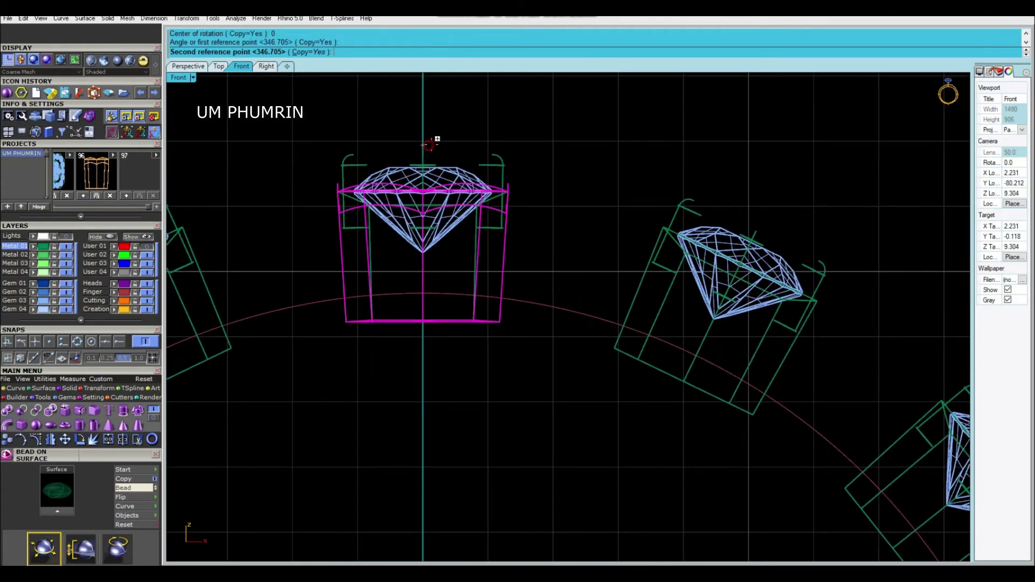
{"action": "scroll", "coordinate": [607, 162], "scroll_direction": "up", "scroll_amount": 1}
{"action": "scroll", "coordinate": [599, 162], "scroll_direction": "up", "scroll_amount": 1}
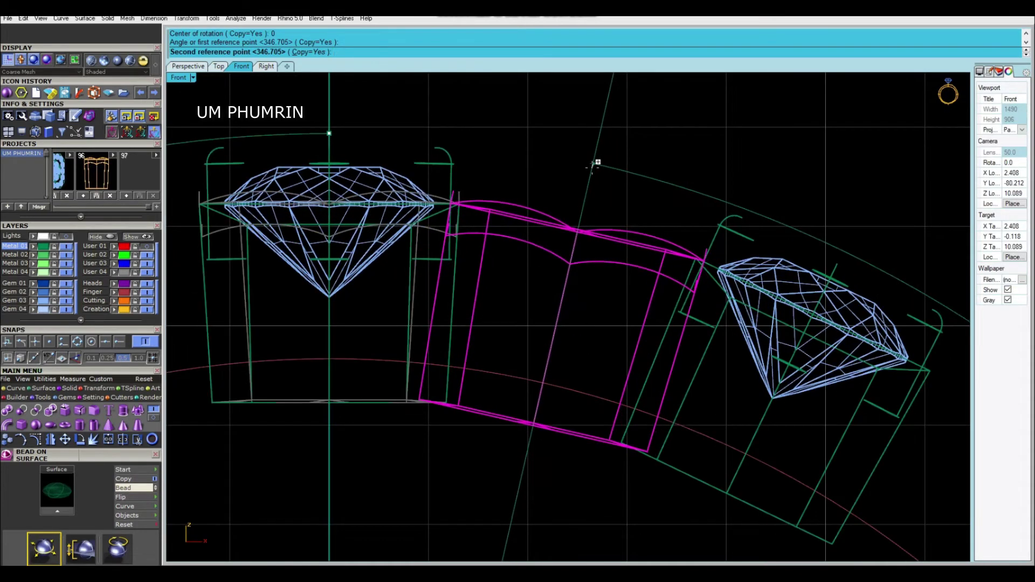
{"action": "left_click", "coordinate": [597, 163]}
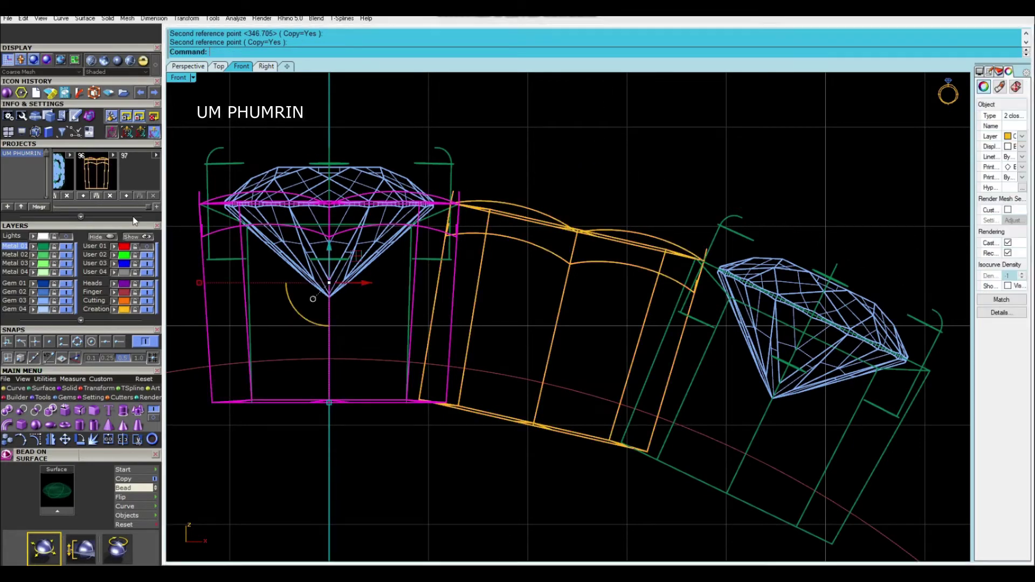
{"action": "key", "text": "Escape"}
{"action": "left_click", "coordinate": [188, 65]}
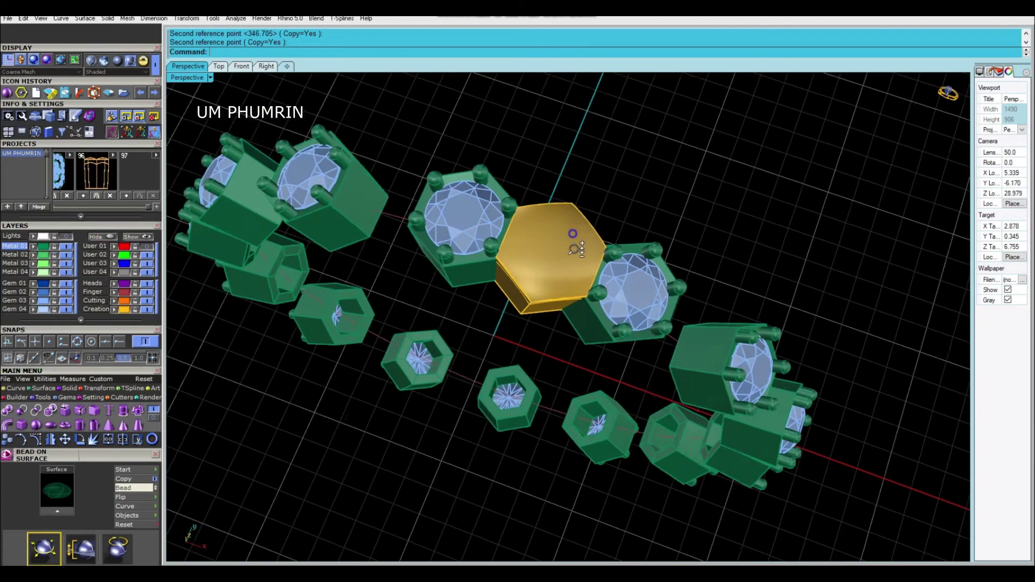
Polar-array the gold domed link 14 times around the ring from the Front view
{"action": "right_click_drag", "start_coordinate": [523, 221], "coordinate": [539, 218]}
{"action": "left_click", "coordinate": [539, 218]}
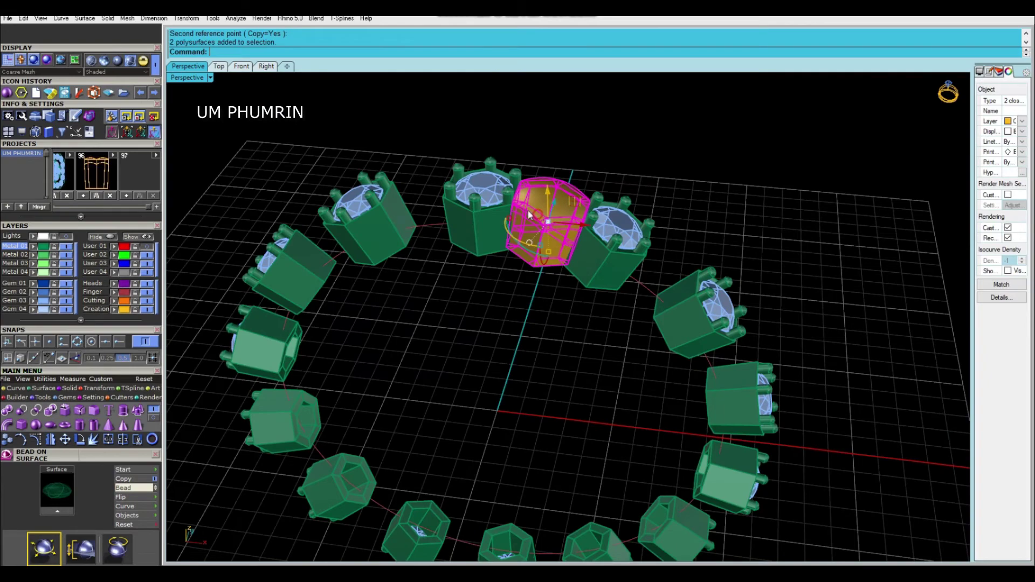
{"action": "key", "text": "ctrl+F2"}
{"action": "type", "text": "A"}
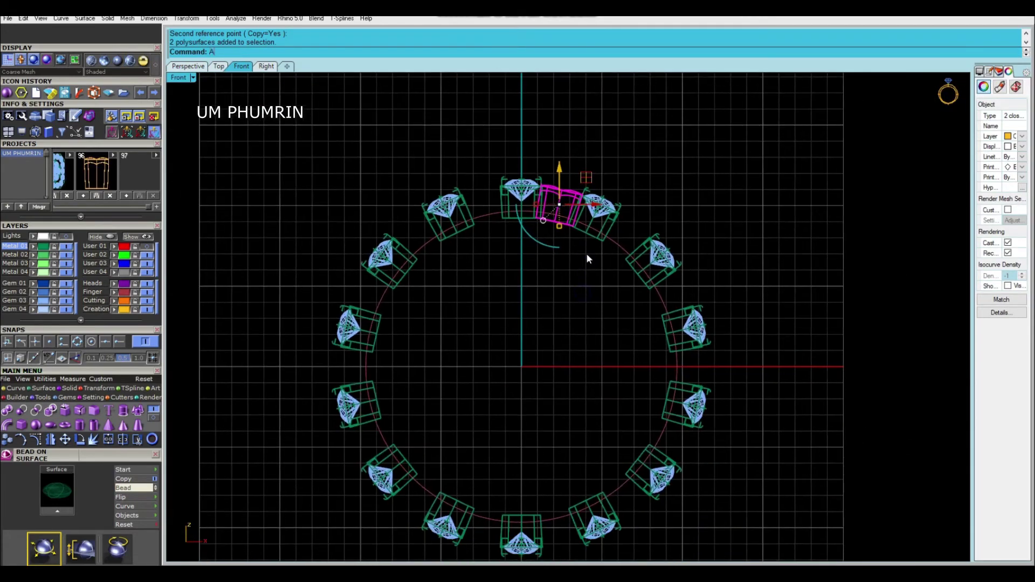
{"action": "key", "text": "Return"}
{"action": "key", "text": "Return"}
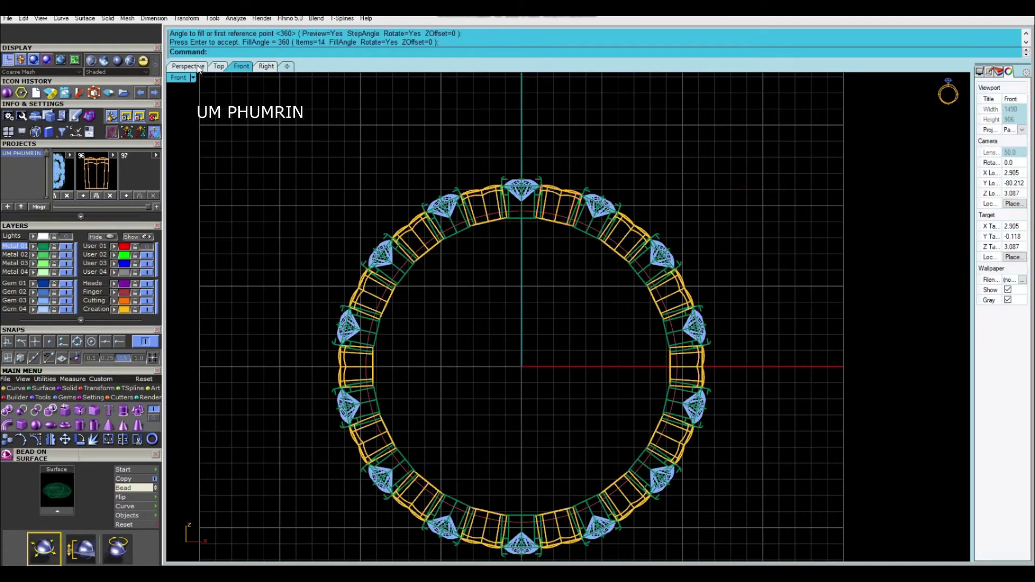
Inspect the finished band in Perspective with Working Shade display, orbiting to view it edge-on
{"action": "left_click", "coordinate": [198, 67]}
{"action": "right_click_drag", "start_coordinate": [587, 342], "coordinate": [632, 331]}
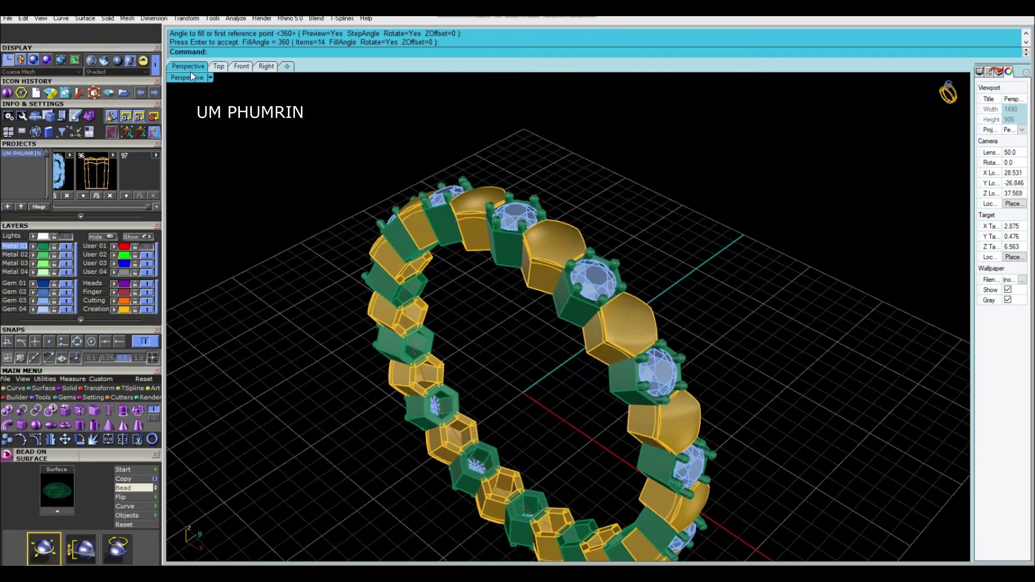
{"action": "left_click", "coordinate": [191, 76]}
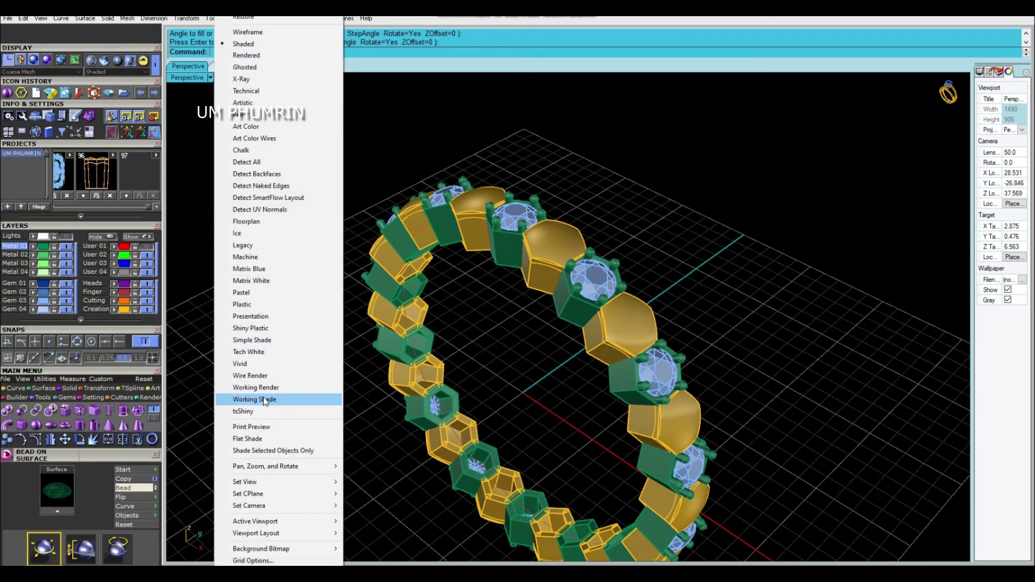
{"action": "left_click", "coordinate": [259, 399]}
{"action": "mouse_move", "coordinate": [540, 392]}
{"action": "right_mouse_down"}
{"action": "mouse_move", "coordinate": [551, 355]}
{"action": "mouse_move", "coordinate": [603, 402]}
{"action": "mouse_move", "coordinate": [627, 471]}
{"action": "mouse_move", "coordinate": [543, 279]}
{"action": "mouse_move", "coordinate": [594, 355]}
{"action": "mouse_move", "coordinate": [513, 337]}
{"action": "mouse_move", "coordinate": [593, 372]}
{"action": "mouse_move", "coordinate": [700, 393]}
{"action": "mouse_move", "coordinate": [697, 266]}
{"action": "mouse_move", "coordinate": [612, 359]}
{"action": "right_mouse_up"}
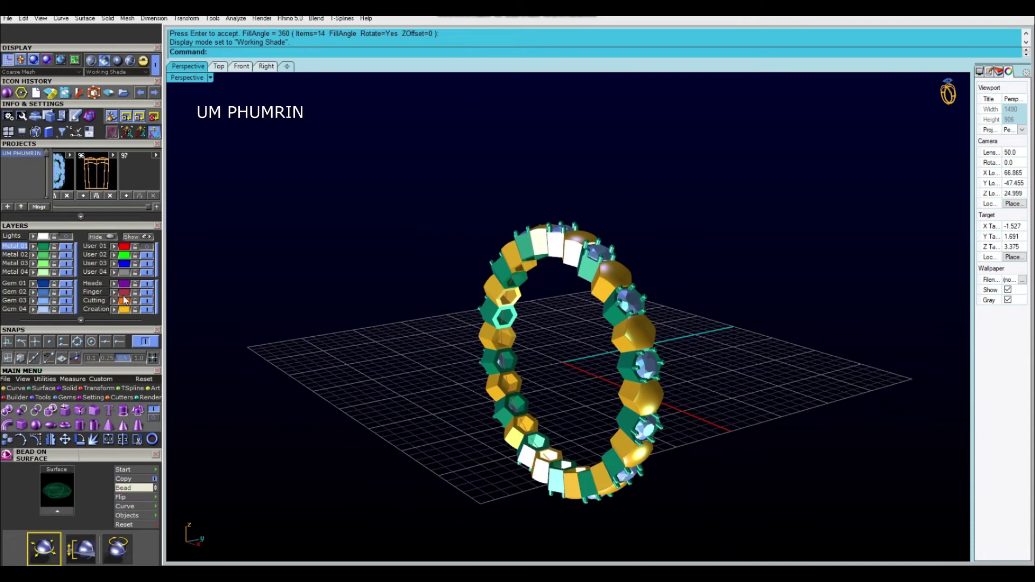
{"action": "mouse_move", "coordinate": [518, 335]}
{"action": "right_mouse_down"}
{"action": "mouse_move", "coordinate": [465, 320]}
{"action": "mouse_move", "coordinate": [510, 312]}
{"action": "right_mouse_up"}
{"action": "key", "text": "Return"}
Extrude the ring curve into a band surface and flip its direction
{"action": "left_click", "coordinate": [465, 321]}
{"action": "type", "text": "lip"}
{"action": "key", "text": "Return"}
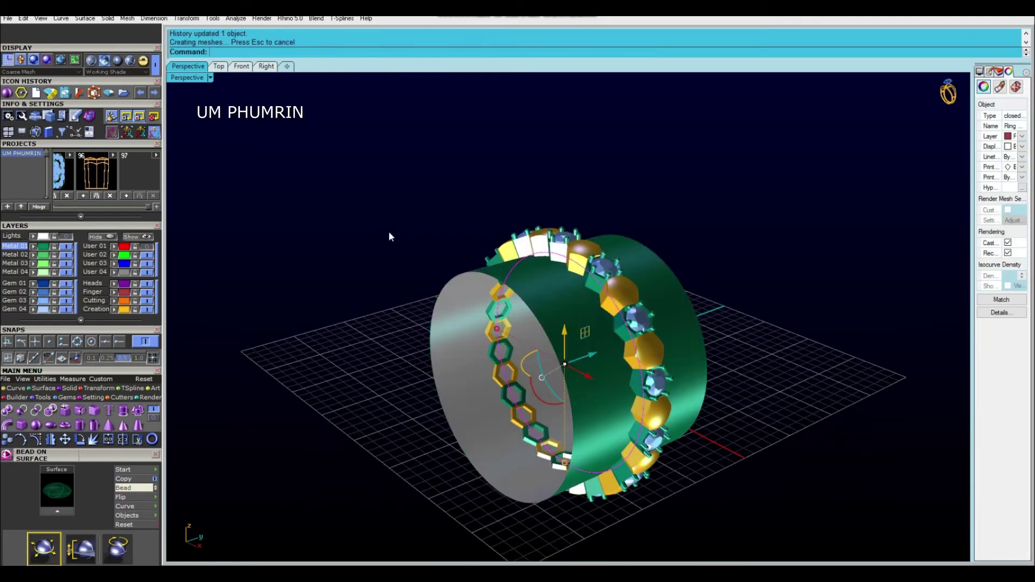
Hide all the arrayed head and link copies, keeping the band surface visible
{"action": "mouse_move", "coordinate": [571, 242]}
{"action": "right_mouse_down"}
{"action": "mouse_move", "coordinate": [600, 260]}
{"action": "mouse_move", "coordinate": [590, 258]}
{"action": "right_mouse_up"}
{"action": "left_click", "coordinate": [591, 259]}
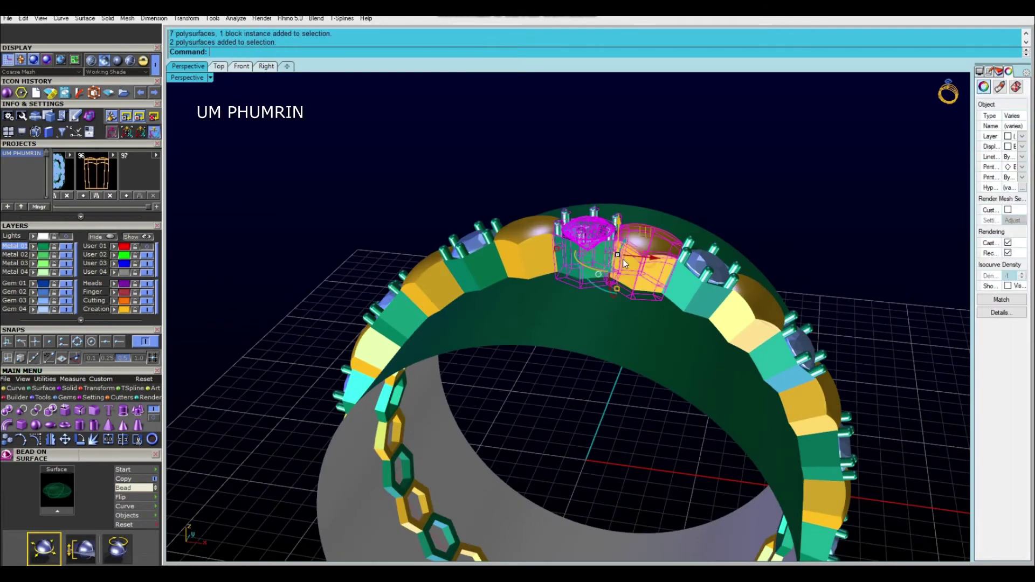
{"action": "left_click", "coordinate": [647, 263], "text": "shift"}
{"action": "scroll", "coordinate": [537, 249], "scroll_direction": "down", "scroll_amount": 2}
{"action": "scroll", "coordinate": [537, 249], "scroll_direction": "down", "scroll_amount": 2}
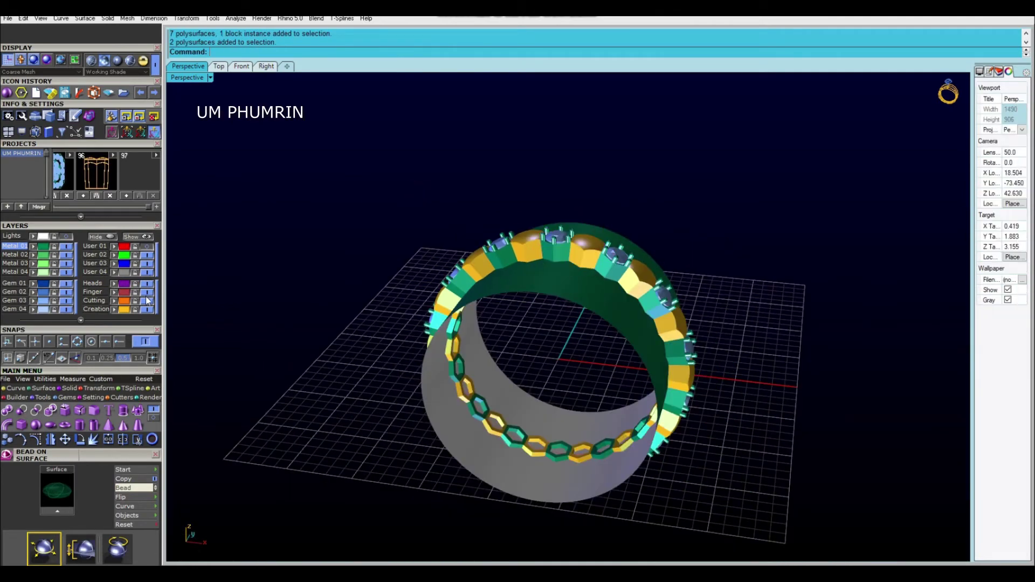
{"action": "left_click_drag", "start_coordinate": [586, 403], "coordinate": [590, 407]}
{"action": "right_click_drag", "start_coordinate": [580, 230], "coordinate": [595, 182]}
{"action": "right_click_drag", "start_coordinate": [579, 221], "coordinate": [551, 271]}
{"action": "left_click", "coordinate": [551, 270], "text": "ctrl"}
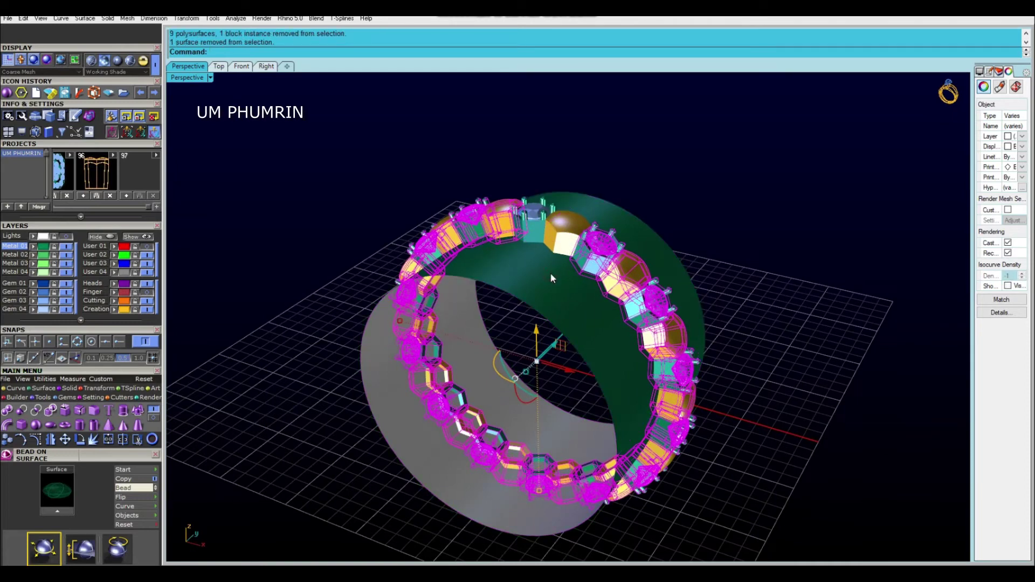
{"action": "key", "text": "ctrl+h"}
Boolean-subtract the band surface from the remaining head-and-link pair
{"action": "right_click_drag", "start_coordinate": [550, 273], "coordinate": [736, 258]}
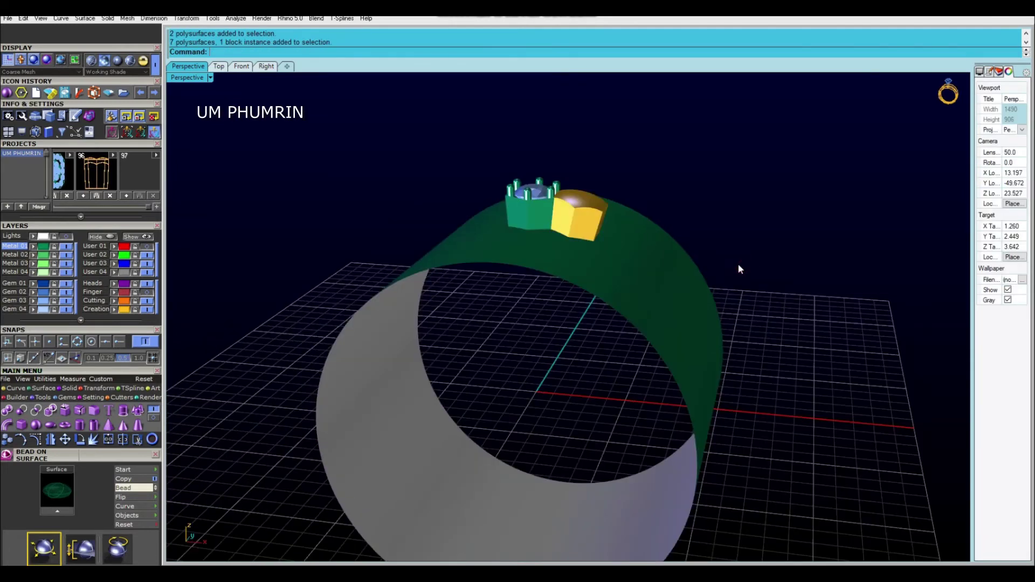
{"action": "key", "text": "ctrl+alt+h"}
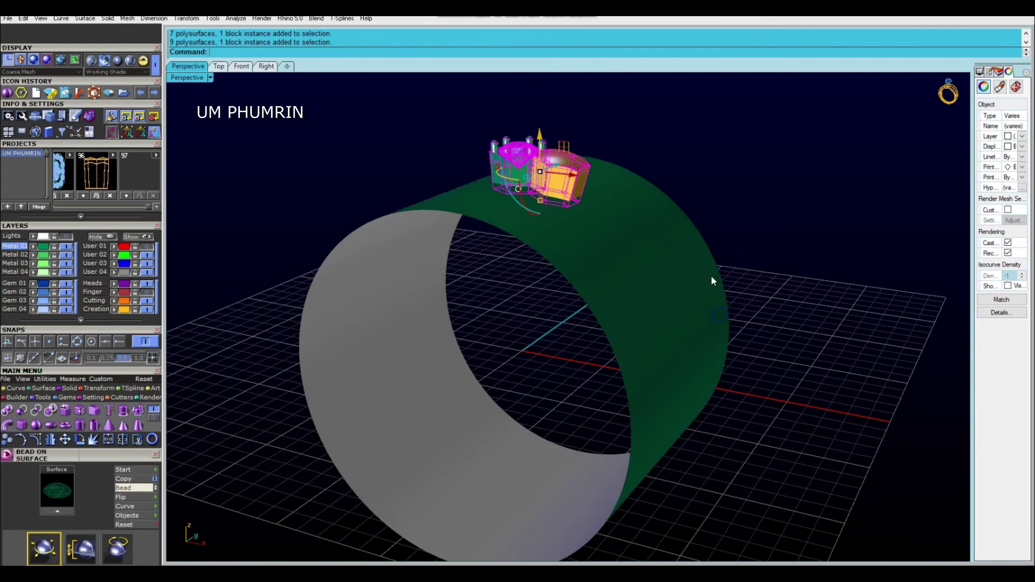
{"action": "right_click_drag", "start_coordinate": [508, 162], "coordinate": [720, 298]}
{"action": "type", "text": "bd"}
{"action": "key", "text": "Return"}
{"action": "left_click", "coordinate": [632, 301]}
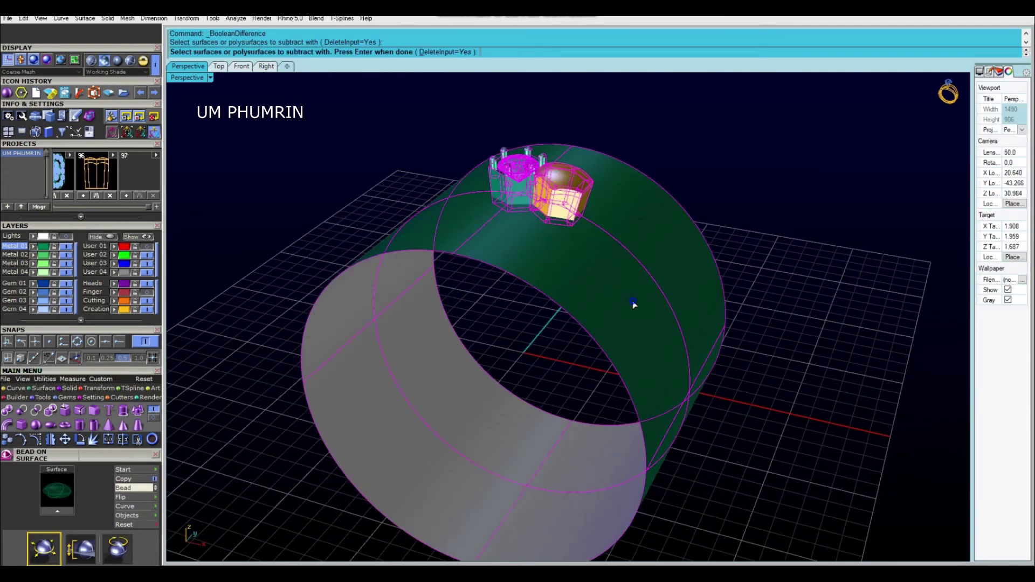
{"action": "key", "text": "Return"}
Polar-array the trimmed pair 14 times over 360° about the origin in Front view
{"action": "key", "text": "ctrl+a"}
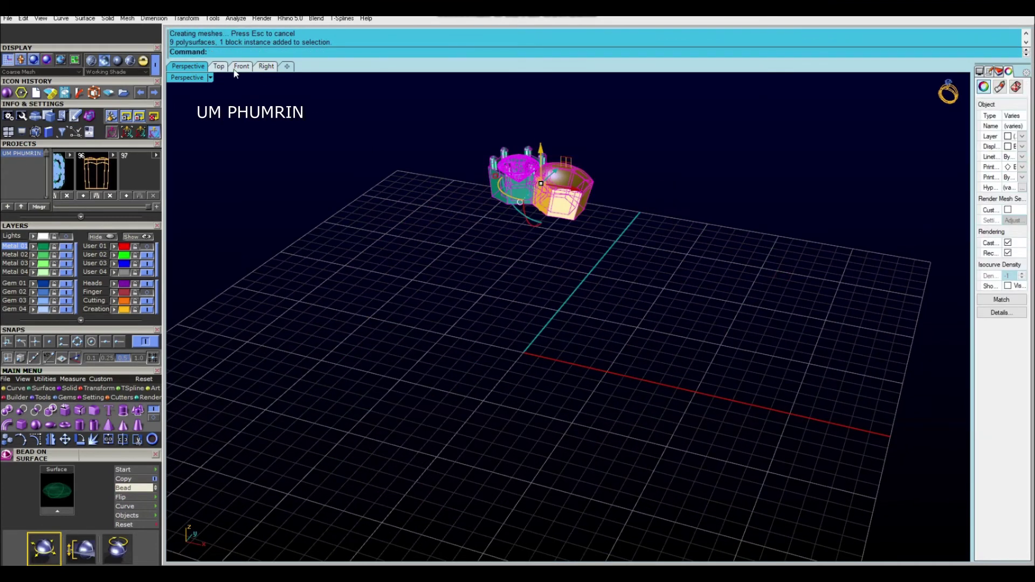
{"action": "left_click", "coordinate": [235, 70]}
{"action": "type", "text": "ap"}
{"action": "key", "text": "Return"}
{"action": "type", "text": "0"}
{"action": "key", "text": "Return"}
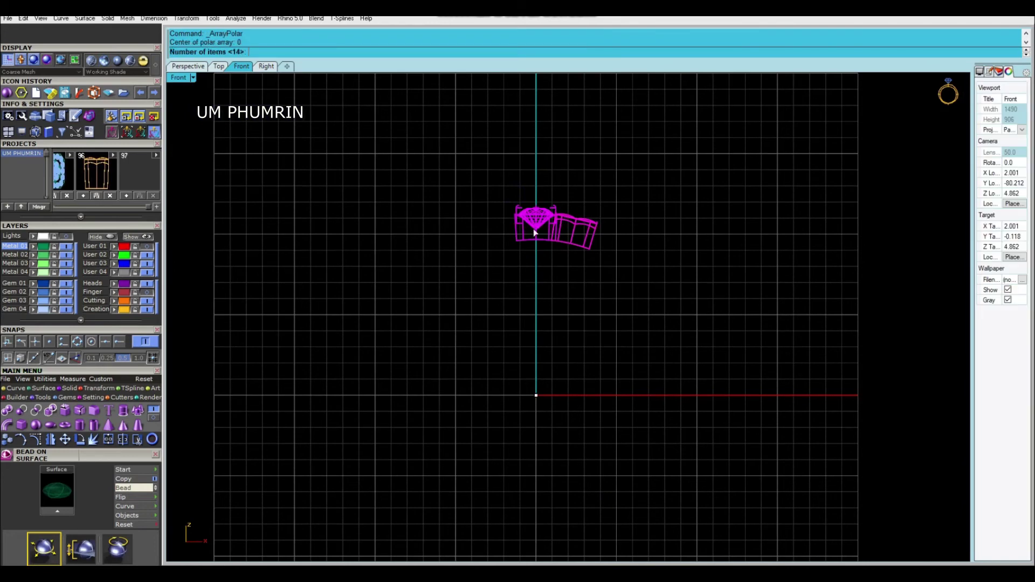
{"action": "key", "text": "Return"}
{"action": "key", "text": "Return"}
{"action": "key", "text": "Return"}
{"action": "scroll", "coordinate": [692, 271], "scroll_direction": "down", "scroll_amount": 3}
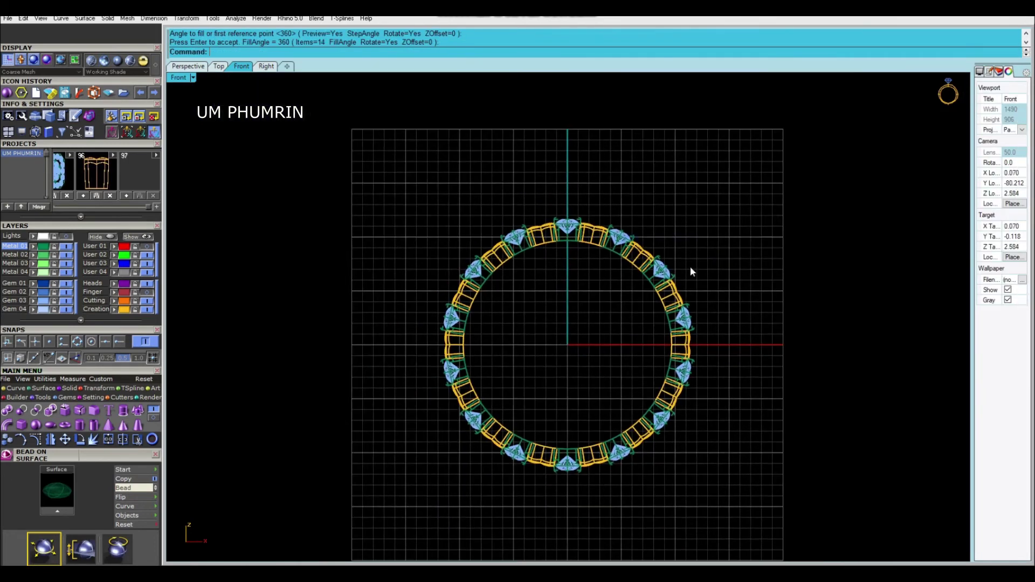
Add an aligned dimension across the top of the ring in the Front view
{"action": "right_click_drag", "start_coordinate": [692, 271], "coordinate": [657, 242]}
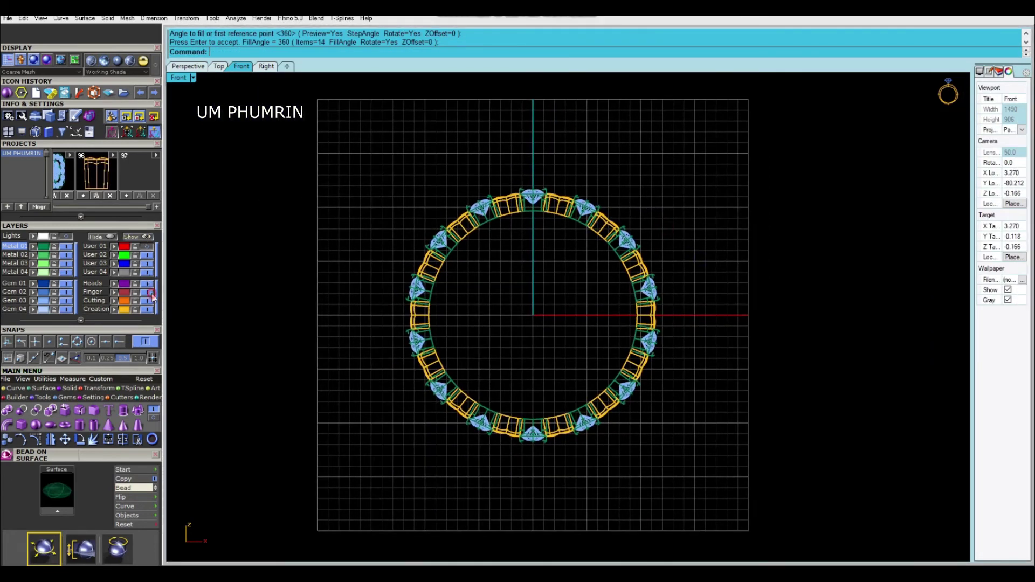
{"action": "scroll", "coordinate": [527, 247], "scroll_direction": "up", "scroll_amount": 2}
{"action": "left_click", "coordinate": [531, 190]}
{"action": "scroll", "coordinate": [529, 173], "scroll_direction": "up", "scroll_amount": 2}
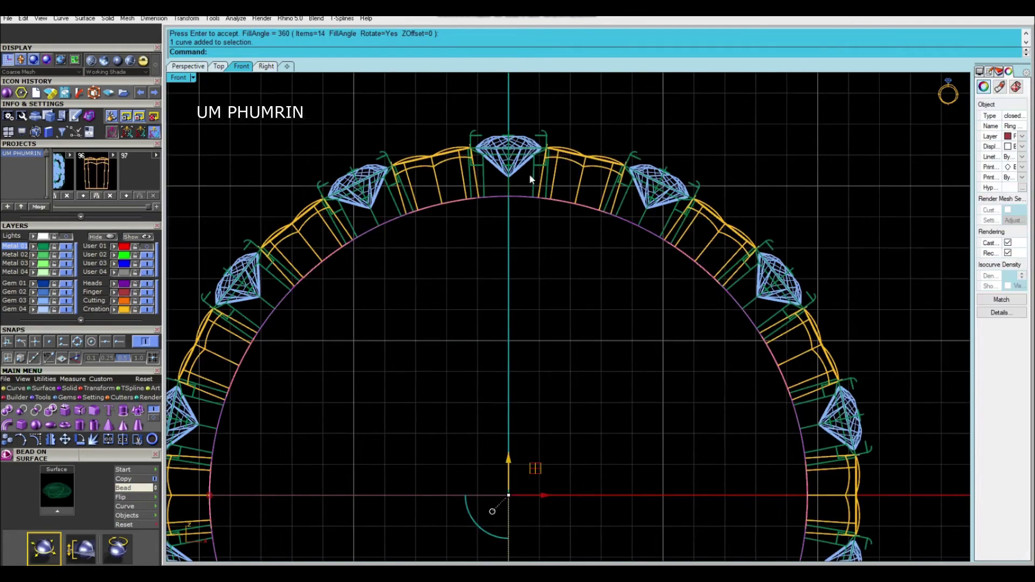
{"action": "left_click", "coordinate": [564, 247]}
{"action": "scroll", "coordinate": [566, 249], "scroll_direction": "down", "scroll_amount": 3}
{"action": "scroll", "coordinate": [539, 237], "scroll_direction": "down", "scroll_amount": 1}
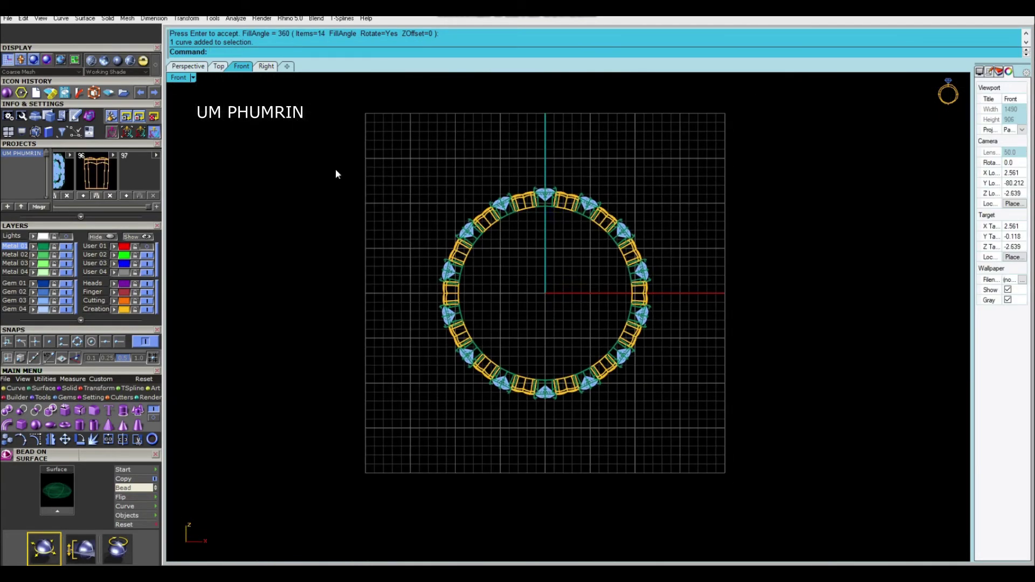
{"action": "scroll", "coordinate": [556, 196], "scroll_direction": "up", "scroll_amount": 3}
{"action": "scroll", "coordinate": [507, 202], "scroll_direction": "up", "scroll_amount": 2}
{"action": "type", "text": "d"}
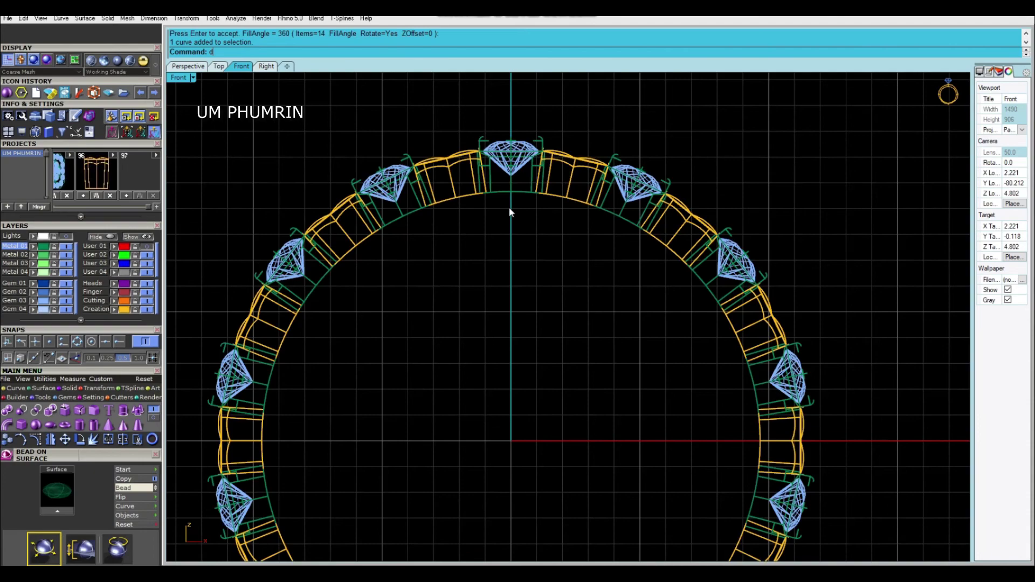
{"action": "type", "text": "a"}
{"action": "key", "text": "Return"}
{"action": "scroll", "coordinate": [509, 207], "scroll_direction": "up", "scroll_amount": 1}
{"action": "left_click", "coordinate": [516, 127]}
Orbit the ring in Perspective and set the viewport to Shaded display
{"action": "left_click", "coordinate": [193, 66]}
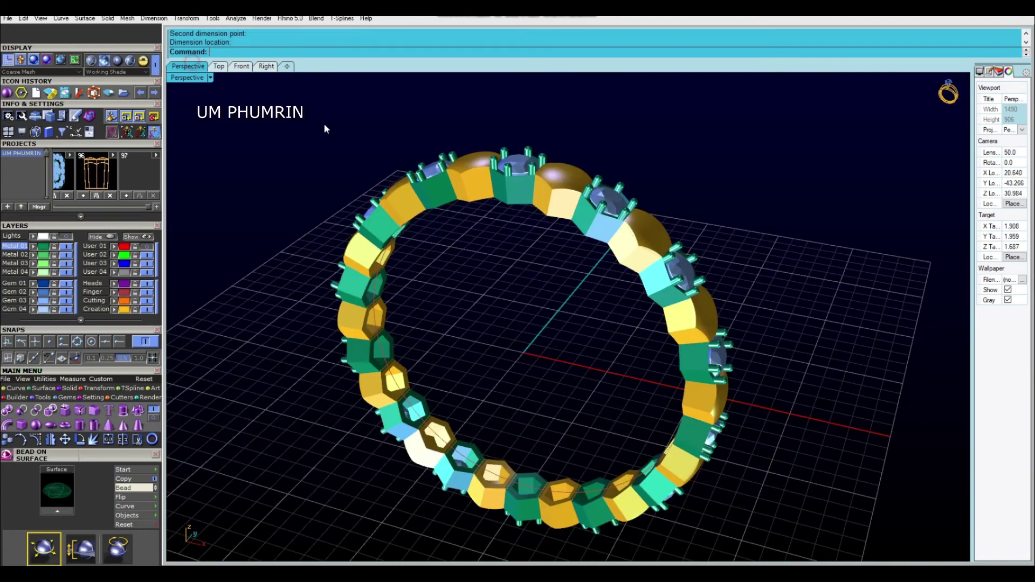
{"action": "mouse_move", "coordinate": [324, 123]}
{"action": "right_mouse_down"}
{"action": "mouse_move", "coordinate": [532, 224]}
{"action": "mouse_move", "coordinate": [510, 205]}
{"action": "right_mouse_up"}
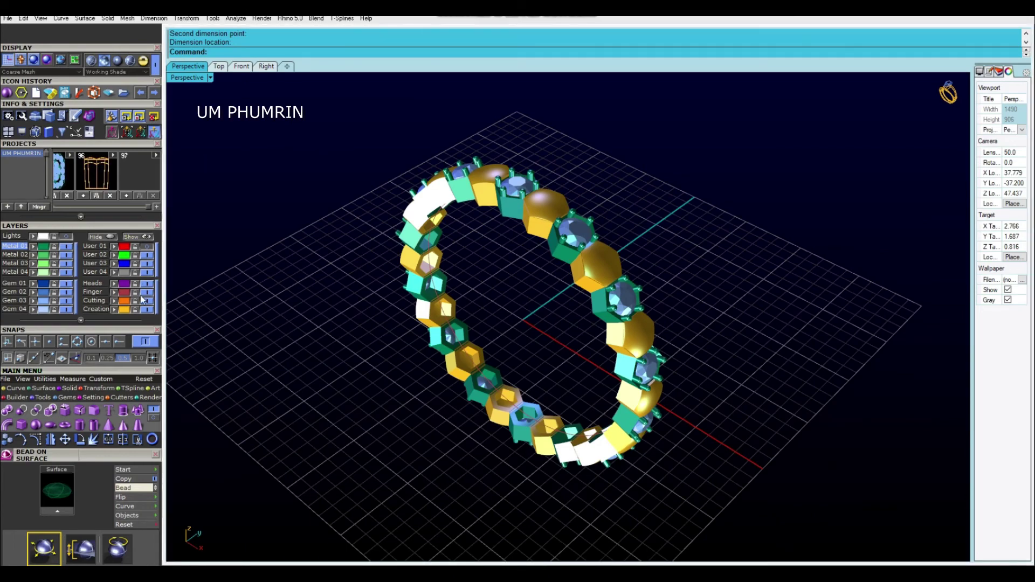
{"action": "right_click_drag", "start_coordinate": [423, 257], "coordinate": [241, 102]}
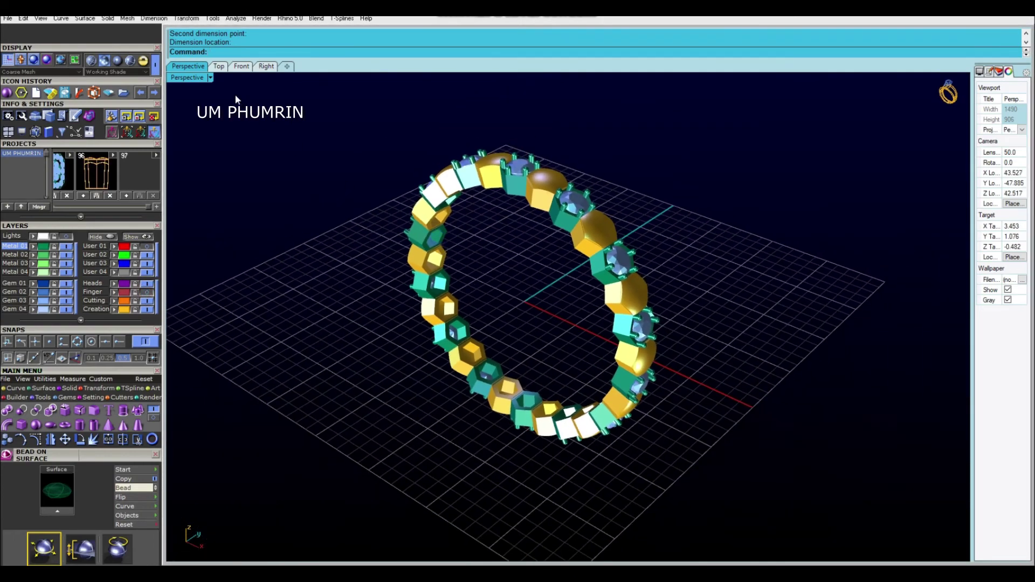
{"action": "left_click", "coordinate": [194, 79]}
{"action": "left_click", "coordinate": [259, 43]}
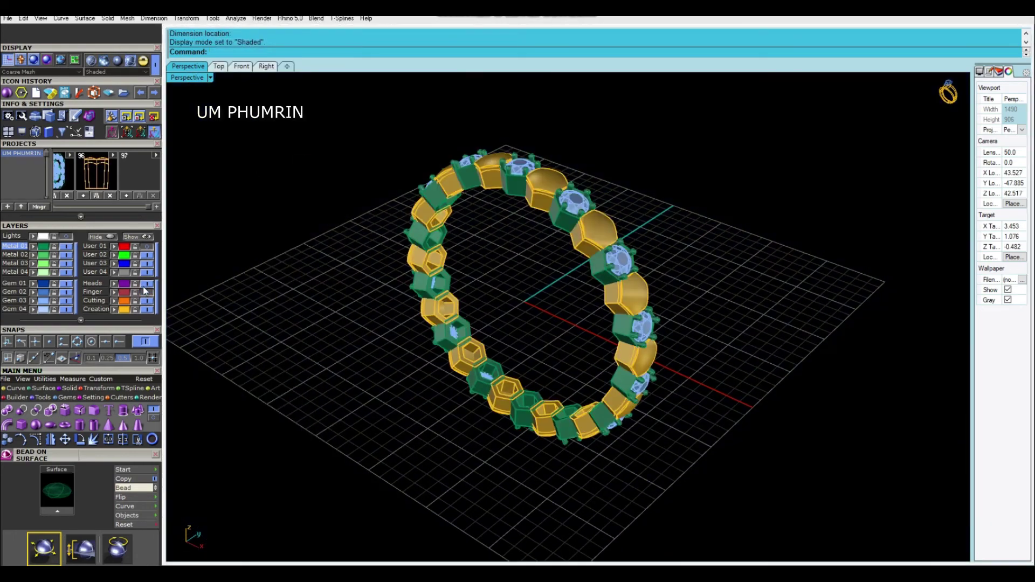
{"action": "left_click", "coordinate": [115, 310]}
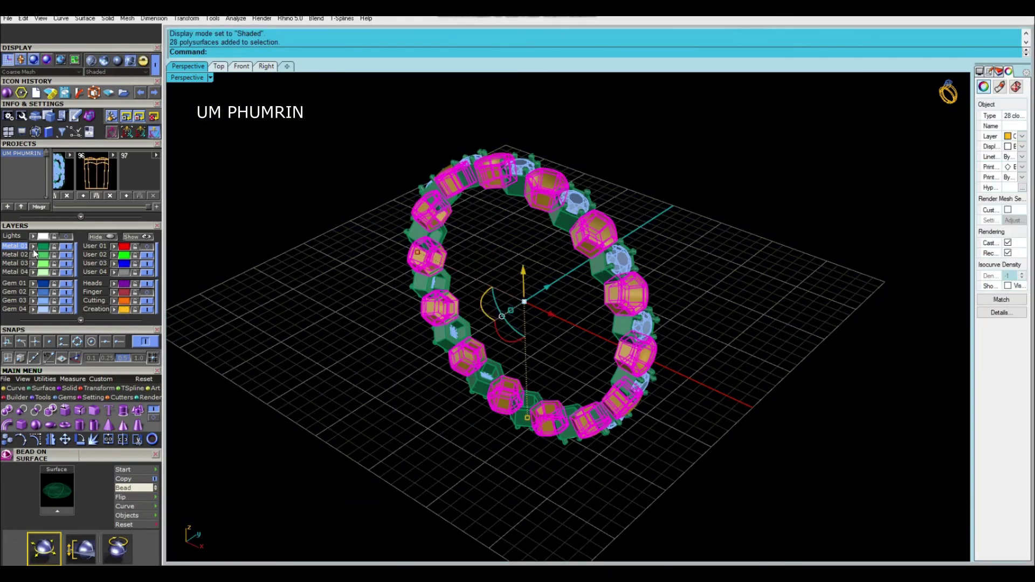
Move the gold link pieces to the green Metal 01 layer, toggling the gem layer to check
{"action": "key", "text": "Delete"}
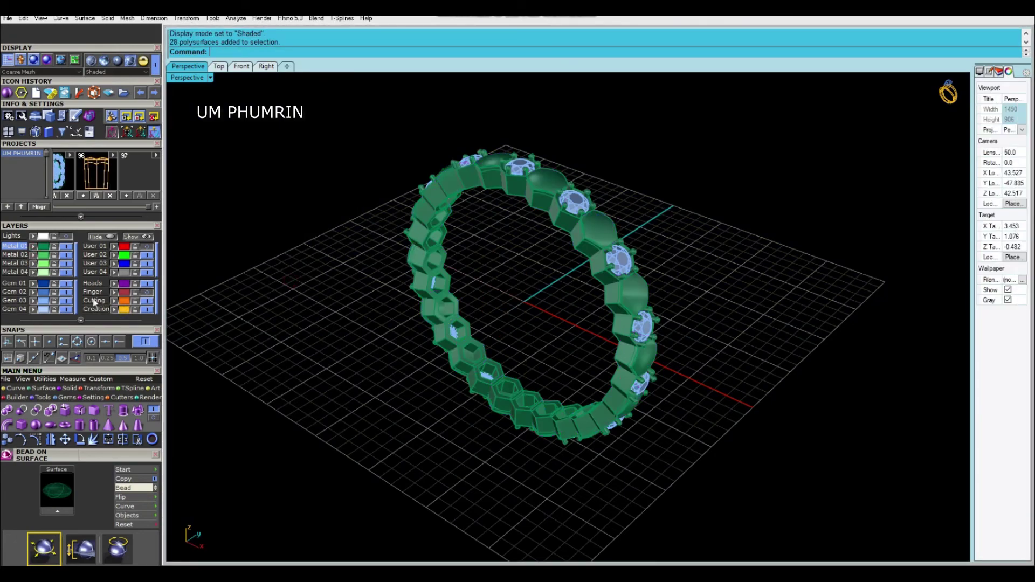
{"action": "left_click", "coordinate": [66, 301]}
{"action": "right_click_drag", "start_coordinate": [542, 253], "coordinate": [542, 225]}
{"action": "scroll", "coordinate": [536, 202], "scroll_direction": "up", "scroll_amount": 3}
{"action": "scroll", "coordinate": [537, 202], "scroll_direction": "down", "scroll_amount": 3}
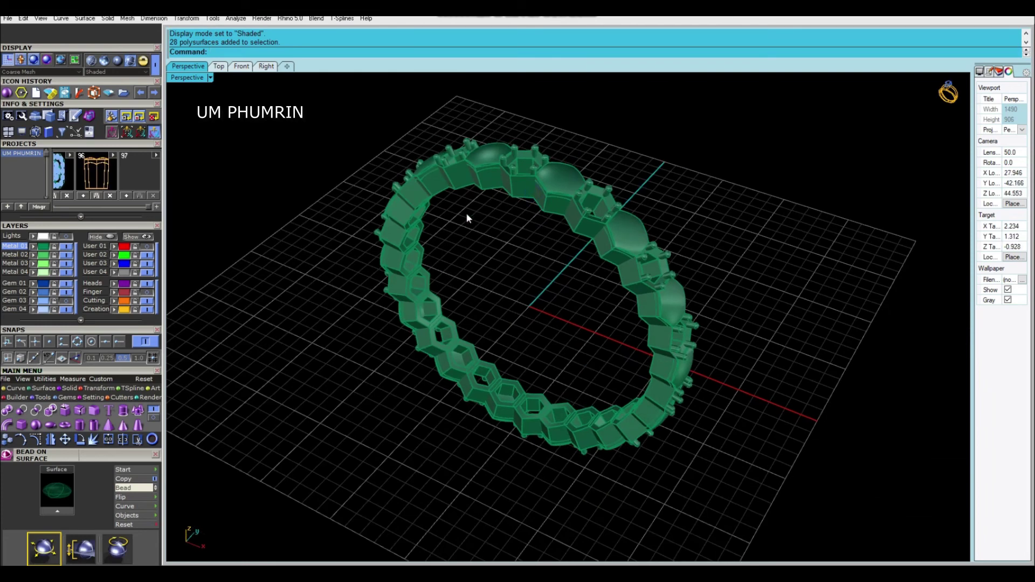
{"action": "left_click", "coordinate": [67, 301]}
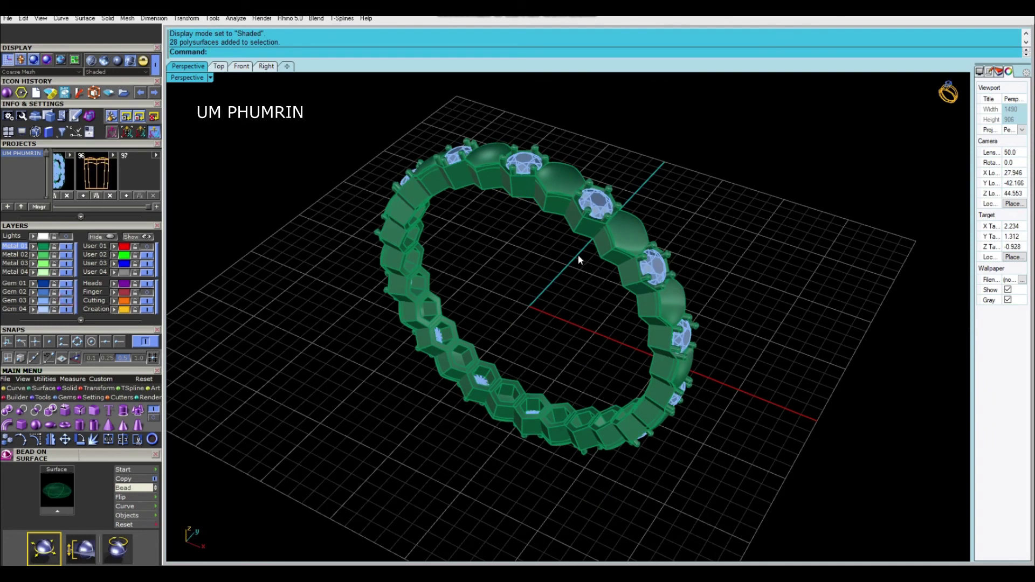
Show the ring top-down in Working Shade and save it as ring 03 06 022.3dm
{"action": "scroll", "coordinate": [555, 206], "scroll_direction": "up", "scroll_amount": 5}
{"action": "scroll", "coordinate": [569, 208], "scroll_direction": "up", "scroll_amount": 3}
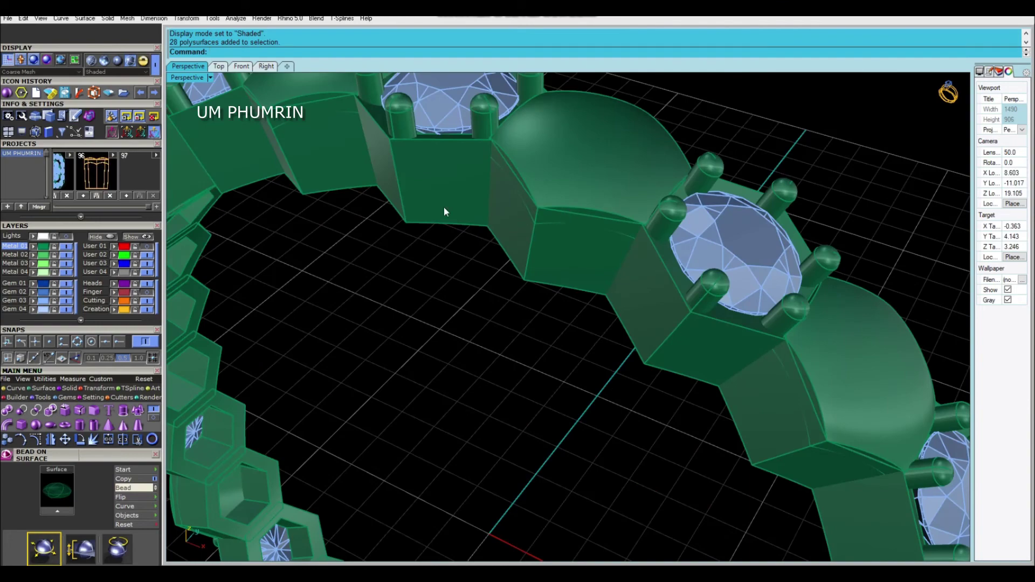
{"action": "left_click", "coordinate": [197, 78]}
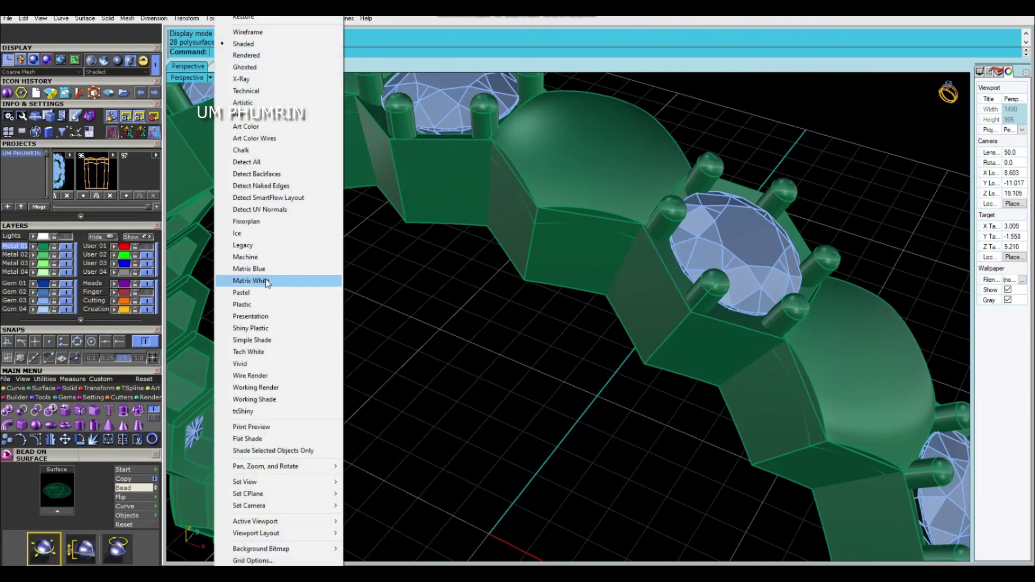
{"action": "left_click", "coordinate": [264, 402]}
{"action": "scroll", "coordinate": [575, 251], "scroll_direction": "down", "scroll_amount": 5}
{"action": "scroll", "coordinate": [588, 238], "scroll_direction": "down", "scroll_amount": 2}
{"action": "scroll", "coordinate": [595, 231], "scroll_direction": "down", "scroll_amount": 2}
{"action": "mouse_move", "coordinate": [595, 231]}
{"action": "right_mouse_down"}
{"action": "mouse_move", "coordinate": [649, 198]}
{"action": "mouse_move", "coordinate": [631, 194]}
{"action": "mouse_move", "coordinate": [532, 245]}
{"action": "mouse_move", "coordinate": [558, 322]}
{"action": "mouse_move", "coordinate": [662, 238]}
{"action": "mouse_move", "coordinate": [614, 268]}
{"action": "mouse_move", "coordinate": [728, 247]}
{"action": "mouse_move", "coordinate": [644, 259]}
{"action": "mouse_move", "coordinate": [555, 296]}
{"action": "mouse_move", "coordinate": [586, 345]}
{"action": "mouse_move", "coordinate": [577, 365]}
{"action": "mouse_move", "coordinate": [573, 339]}
{"action": "mouse_move", "coordinate": [544, 338]}
{"action": "mouse_move", "coordinate": [504, 397]}
{"action": "mouse_move", "coordinate": [529, 413]}
{"action": "mouse_move", "coordinate": [575, 341]}
{"action": "mouse_move", "coordinate": [550, 317]}
{"action": "mouse_move", "coordinate": [558, 322]}
{"action": "right_mouse_up"}
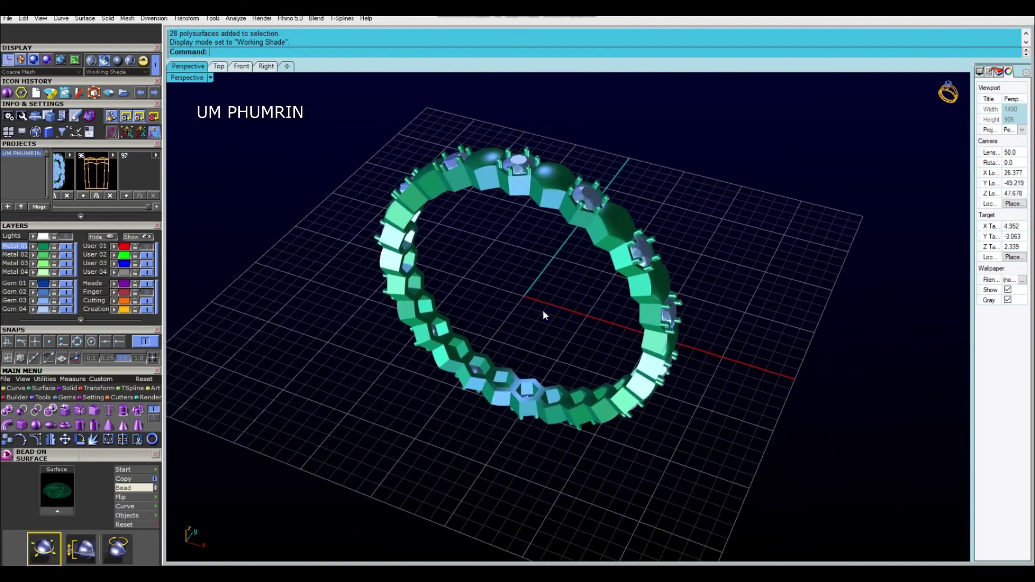
{"action": "key", "text": "ctrl+s"}
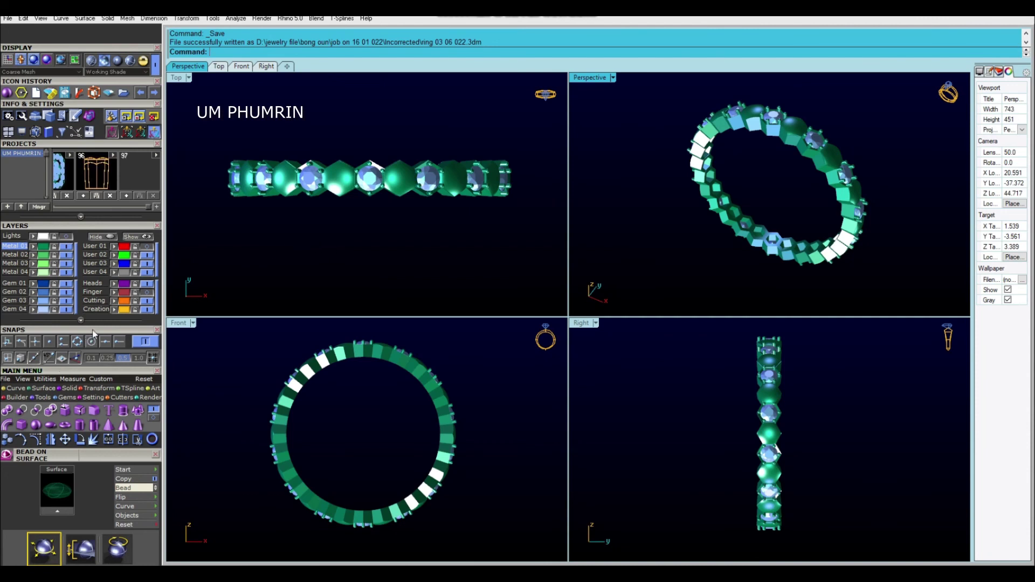
Float the Gem Reporter listing 14 round 2.10 × 2.10 diamonds totalling 0.49 carats
{"action": "scroll", "coordinate": [92, 331], "scroll_direction": "down", "scroll_amount": 2}
{"action": "scroll", "coordinate": [92, 280], "scroll_direction": "down", "scroll_amount": 2}
{"action": "scroll", "coordinate": [91, 228], "scroll_direction": "down", "scroll_amount": 2}
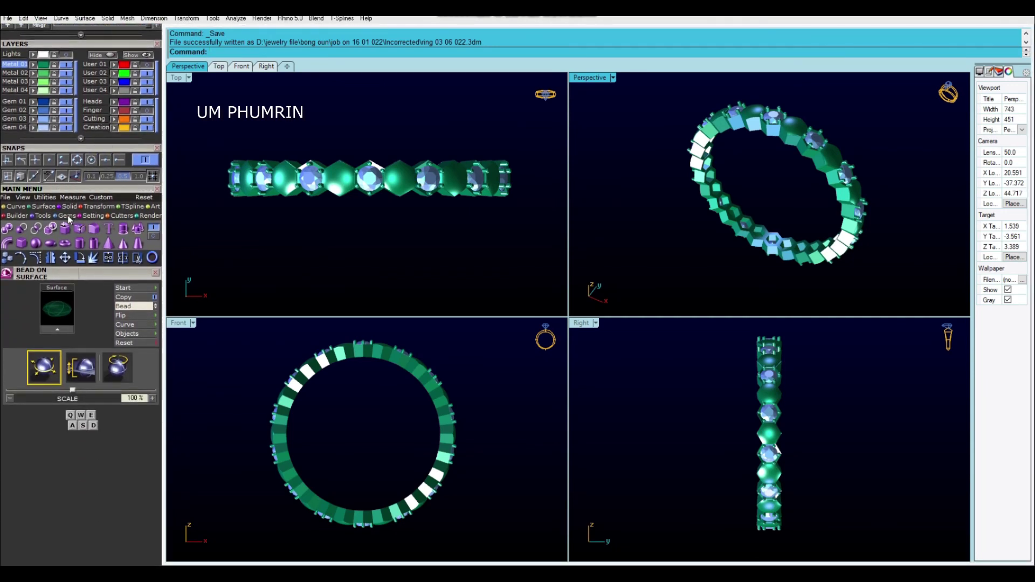
{"action": "left_click", "coordinate": [123, 244]}
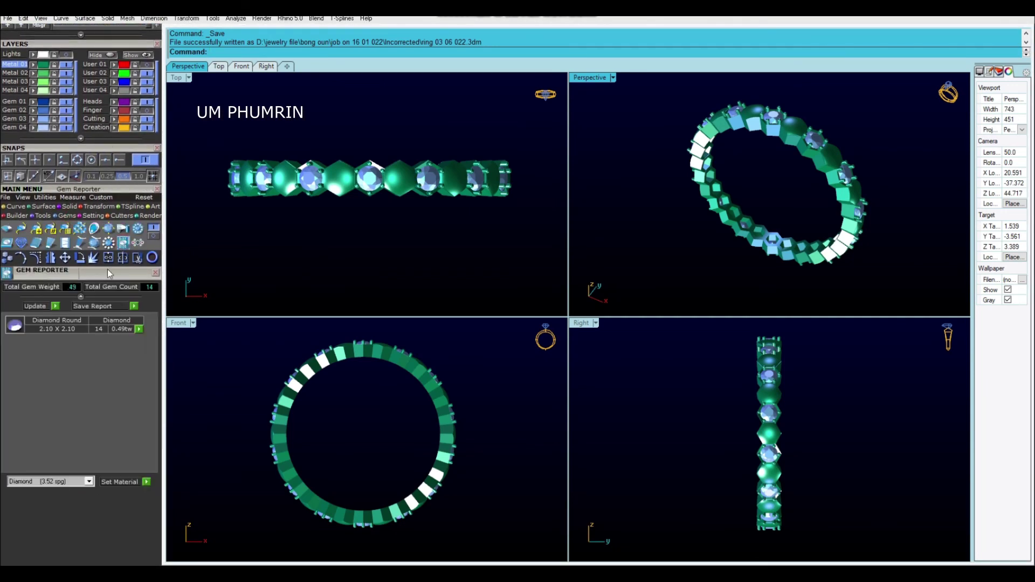
{"action": "left_click", "coordinate": [139, 330]}
{"action": "left_click", "coordinate": [263, 252]}
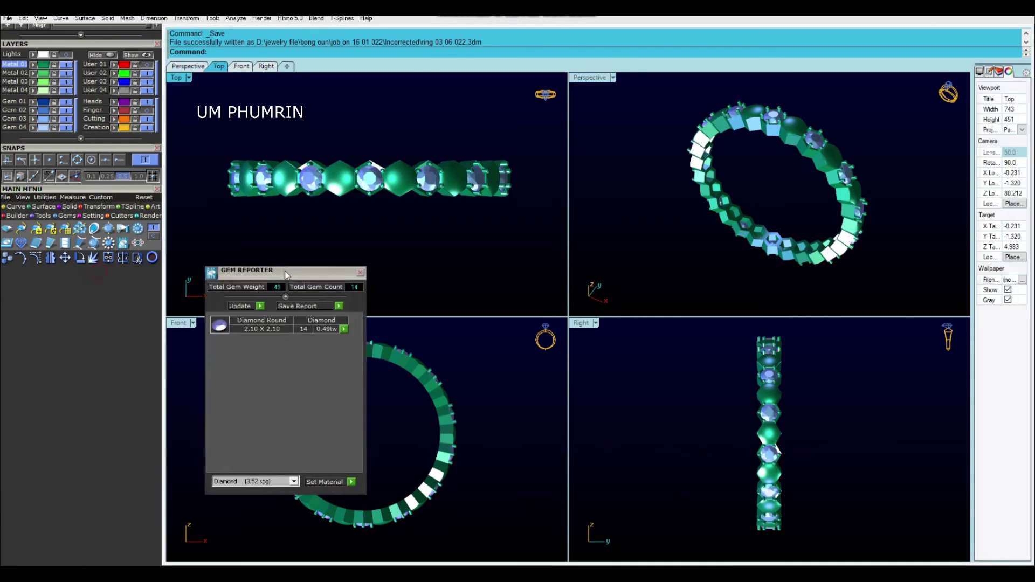